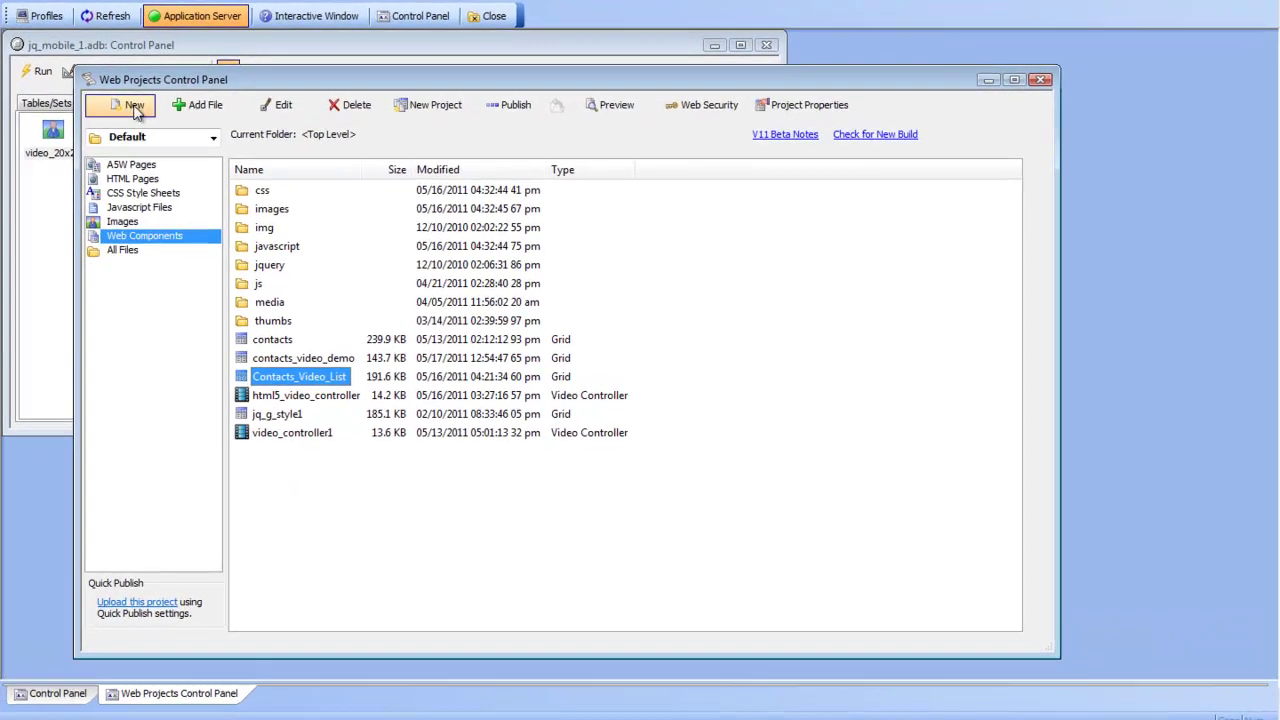
Start a new web component in the project and pick the Video Controller type
left_click(135, 107)
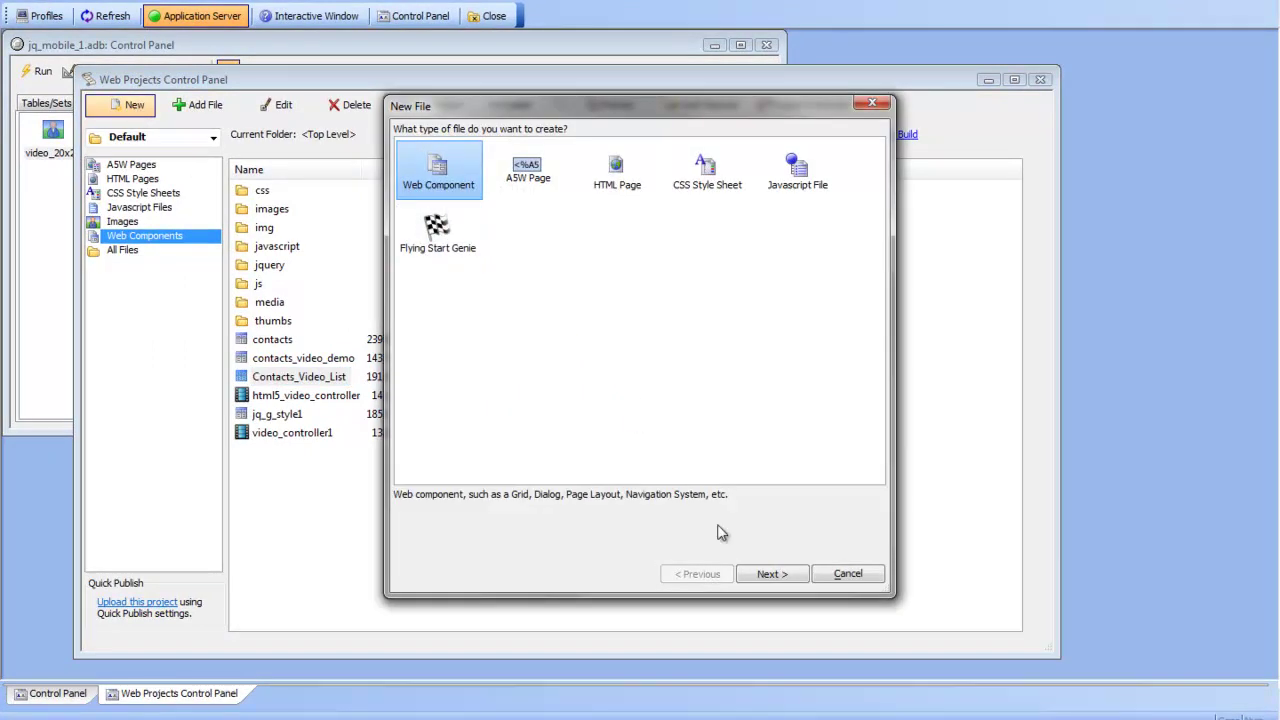
left_click(785, 582)
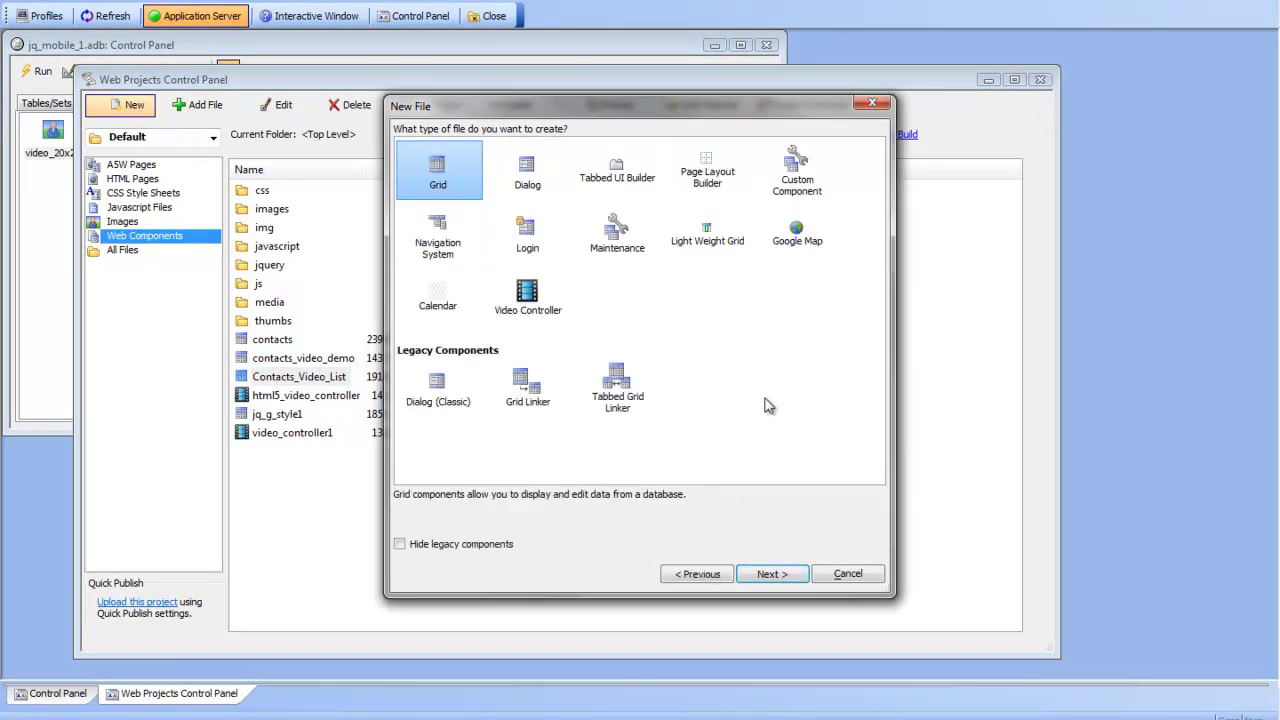
left_click(531, 304)
Create the untitled Video Controller component, opening its overview page
double_click(531, 304)
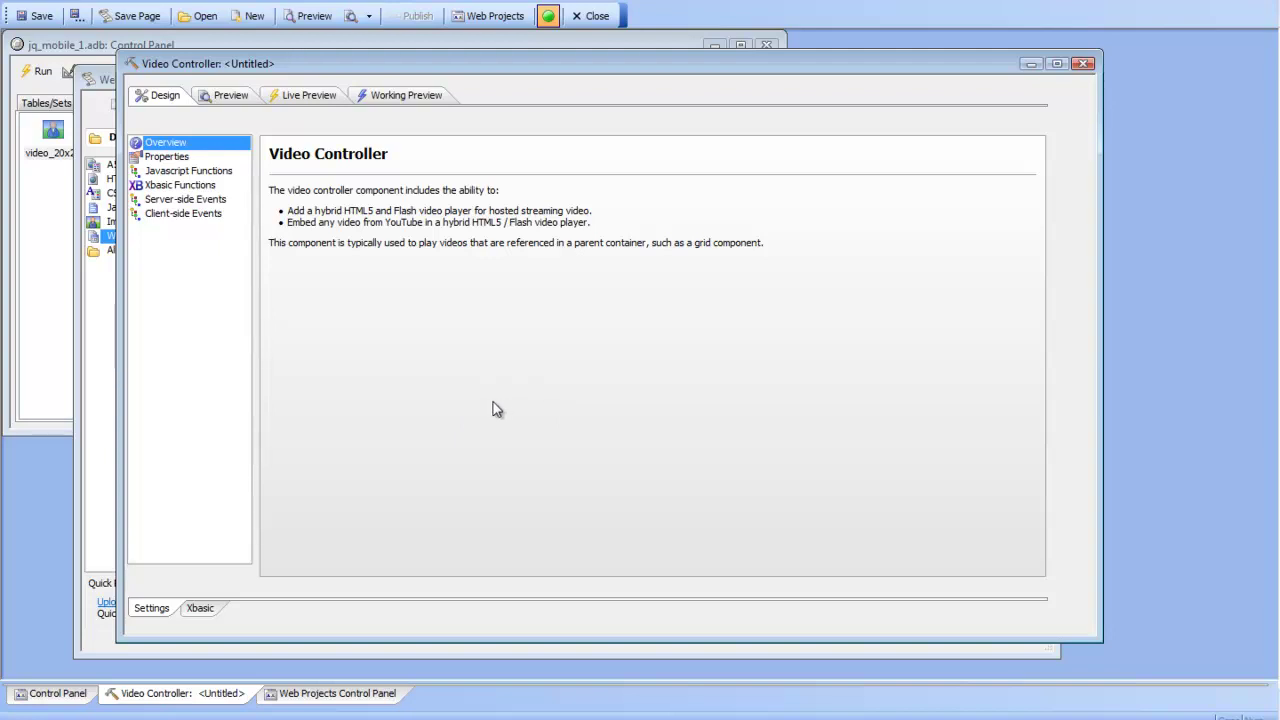
Show the controller's properties, read the Video Controller Type description, and open its choices
left_click(174, 159)
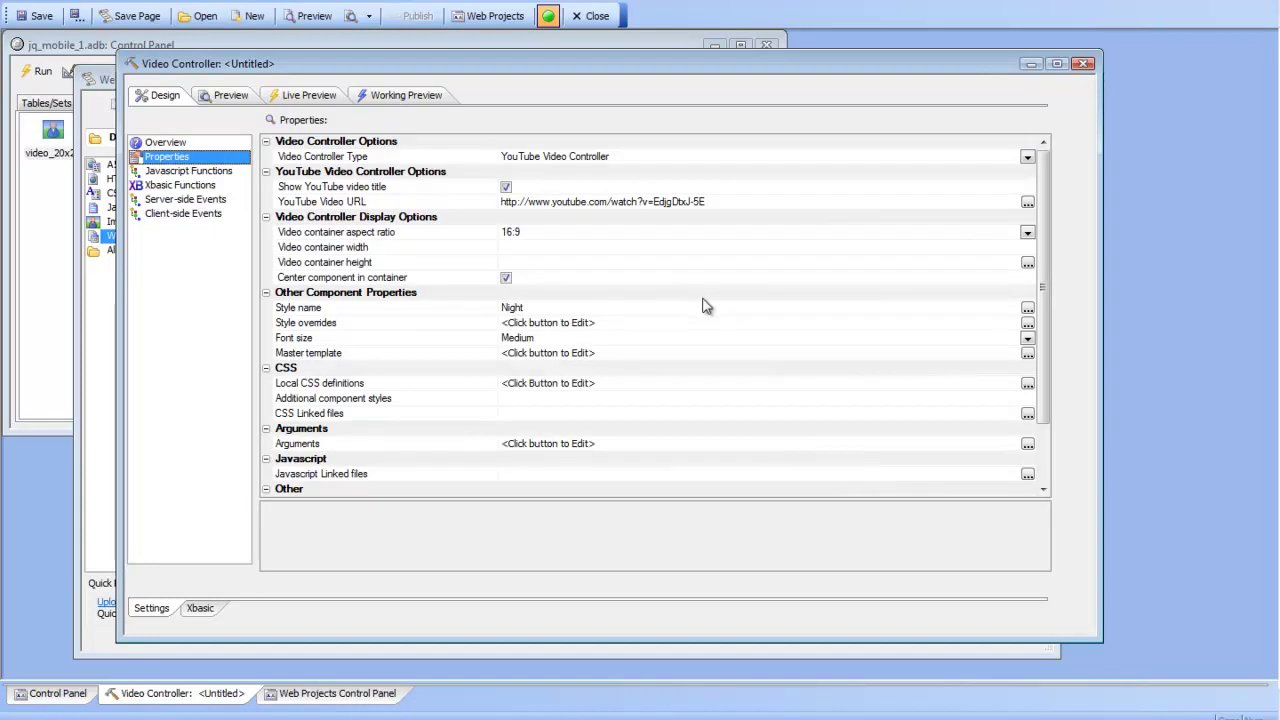
left_click(380, 160)
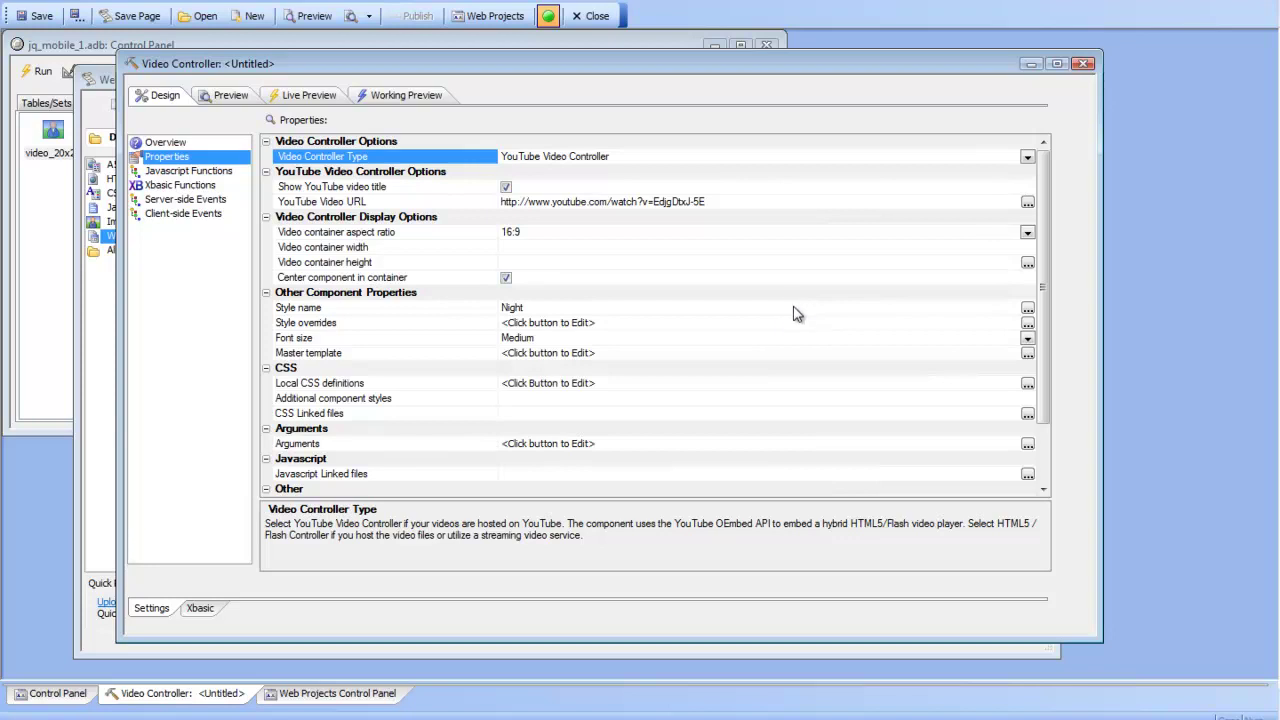
left_click(1028, 157)
left_click(670, 188)
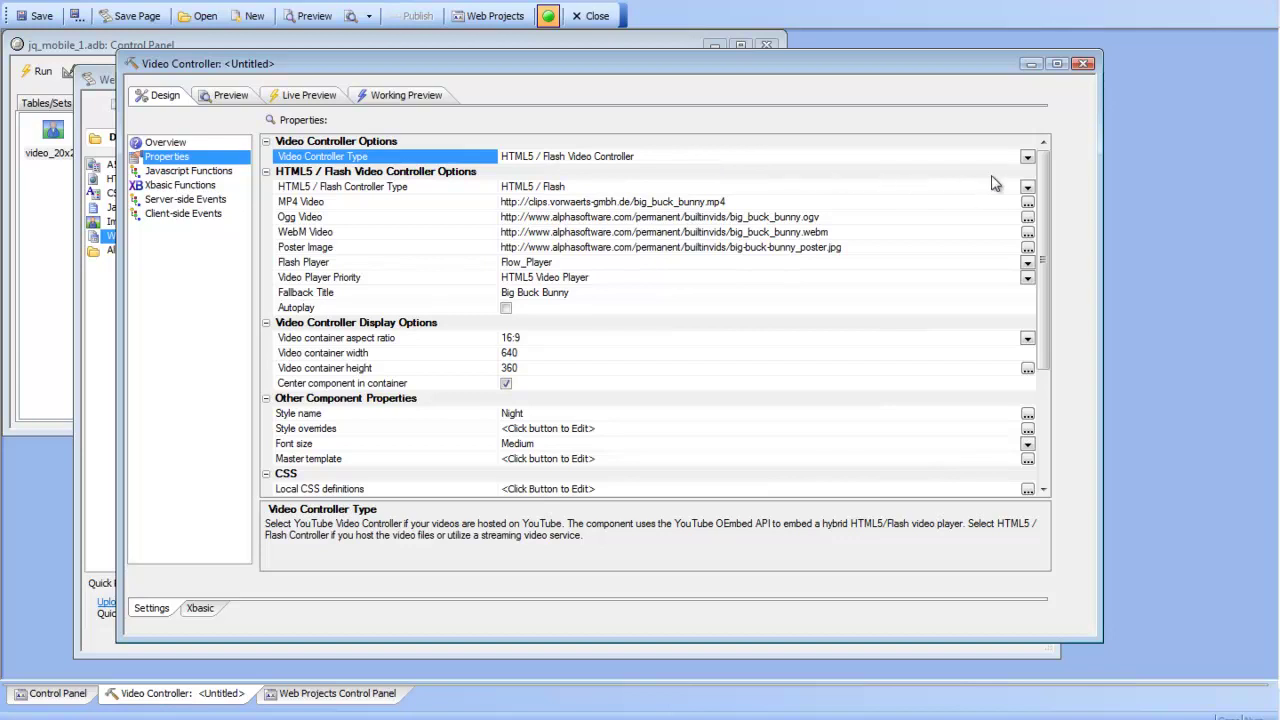
left_click(1027, 160)
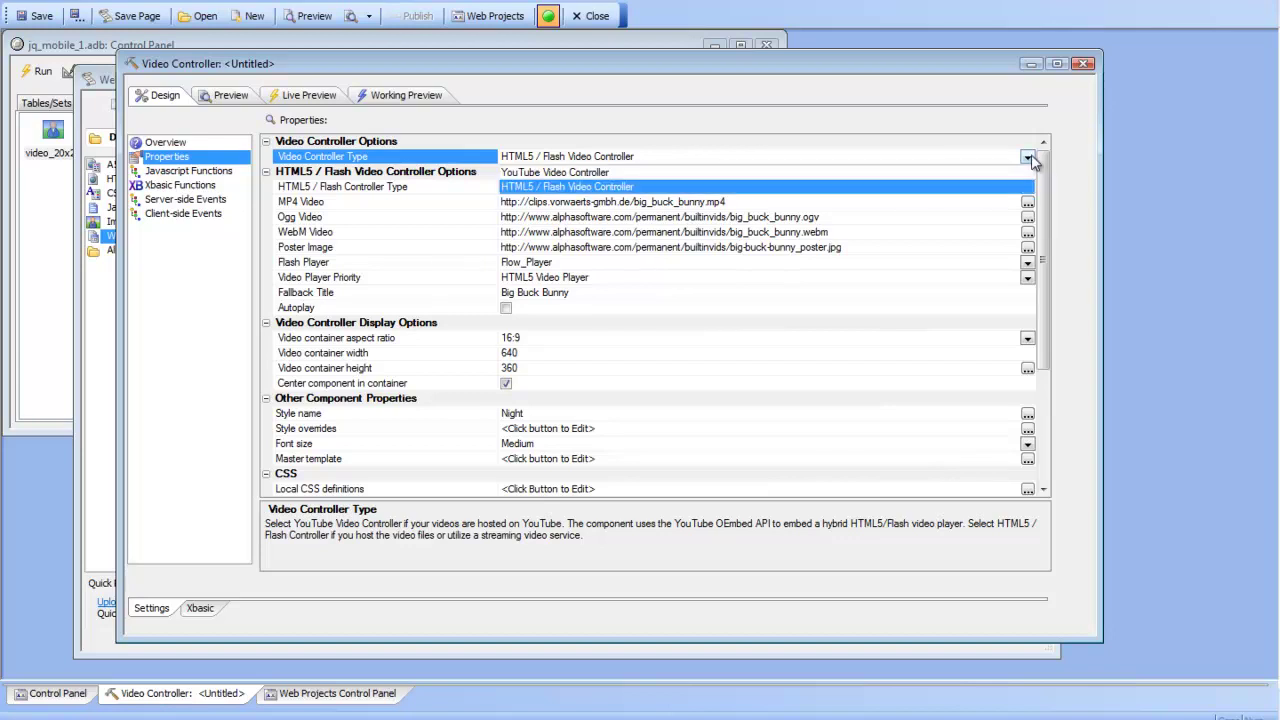
left_click(679, 184)
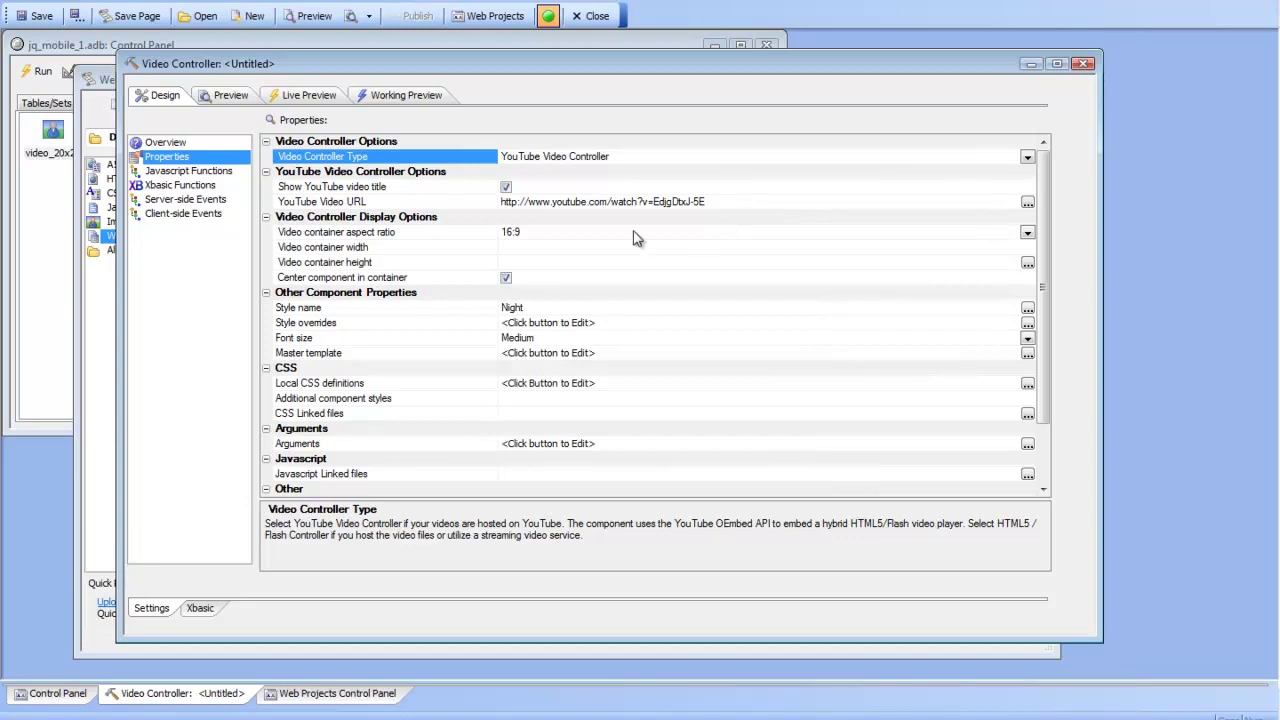
left_click(595, 236)
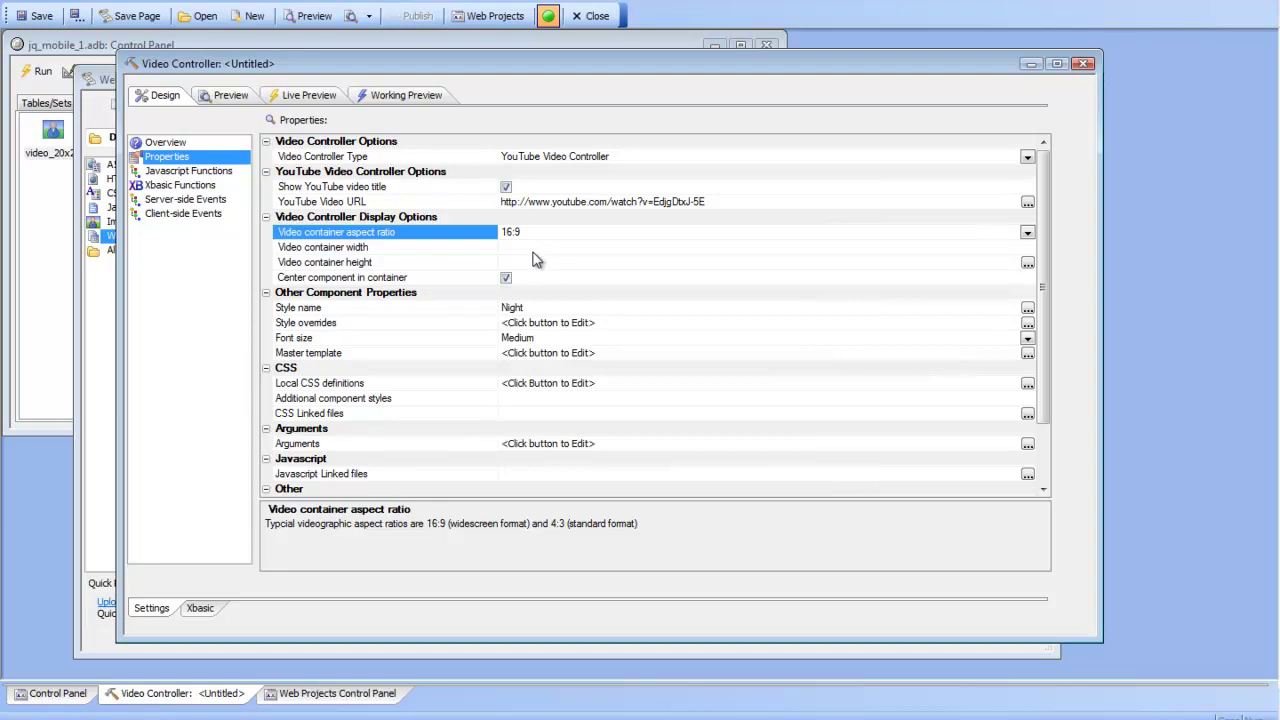
Run a Working Preview showing 'The Evolution of Alpha Five' in the 16:9 player
left_click(406, 96)
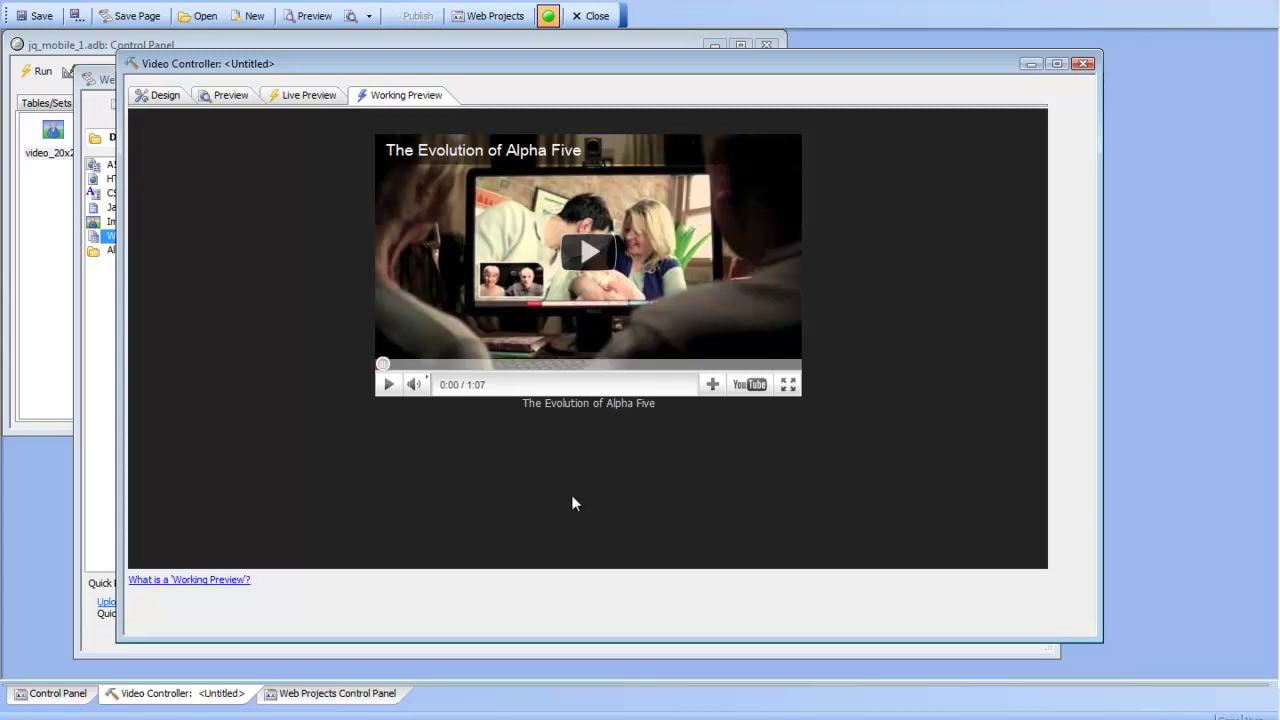
Play the YouTube video, exit full screen, pause at 0:12, and return to Design properties
left_click(587, 255)
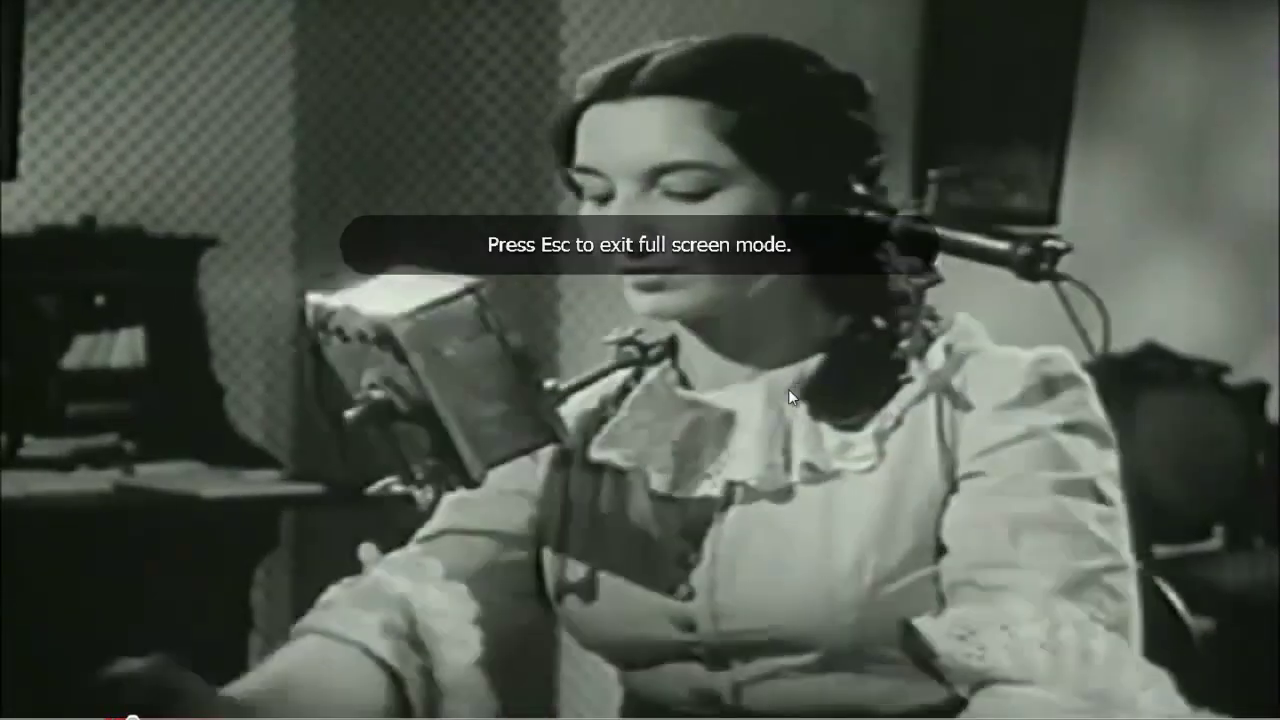
key("Escape")
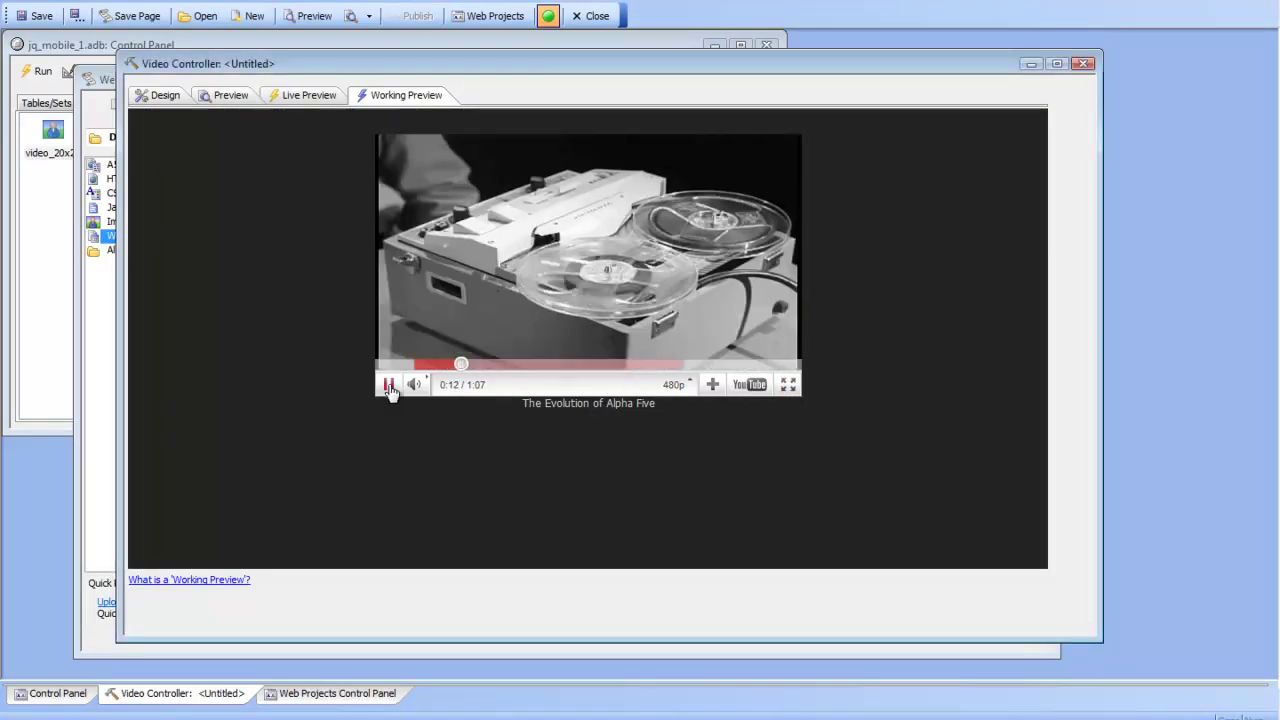
left_click(389, 385)
left_click(162, 96)
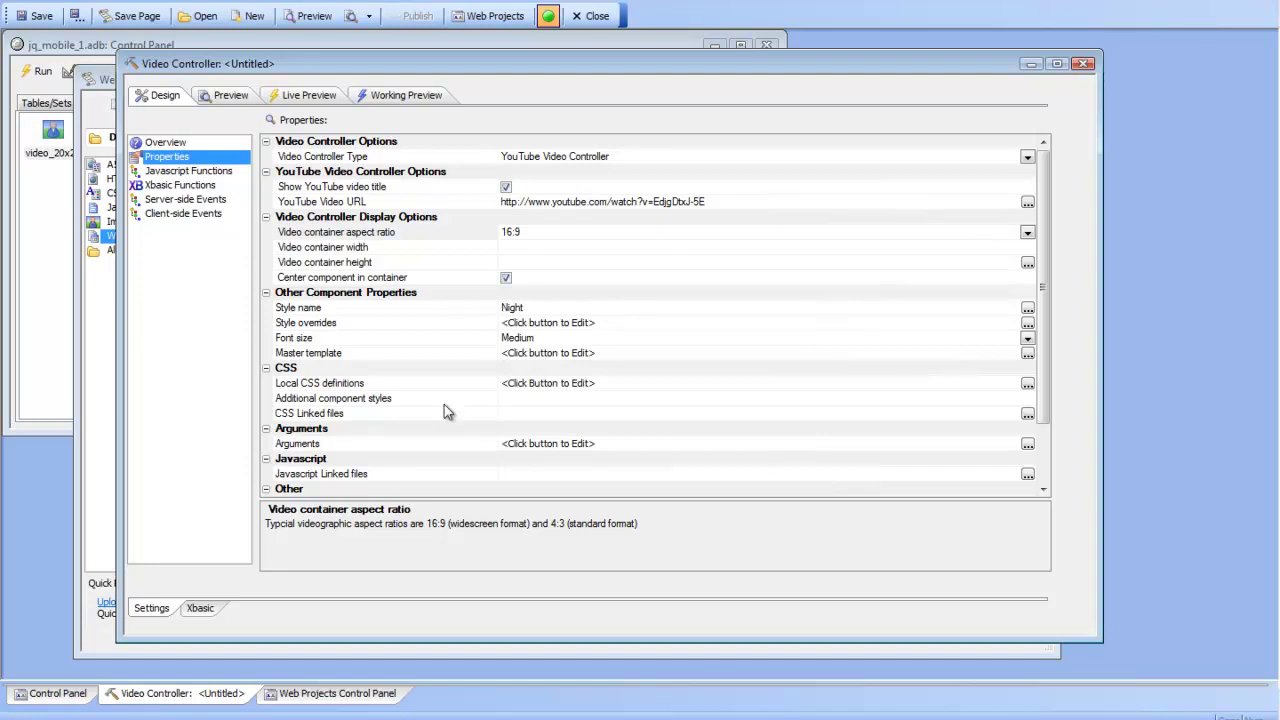
View the component's Arguments without changes, then close the Video Controller without saving
left_click(1027, 443)
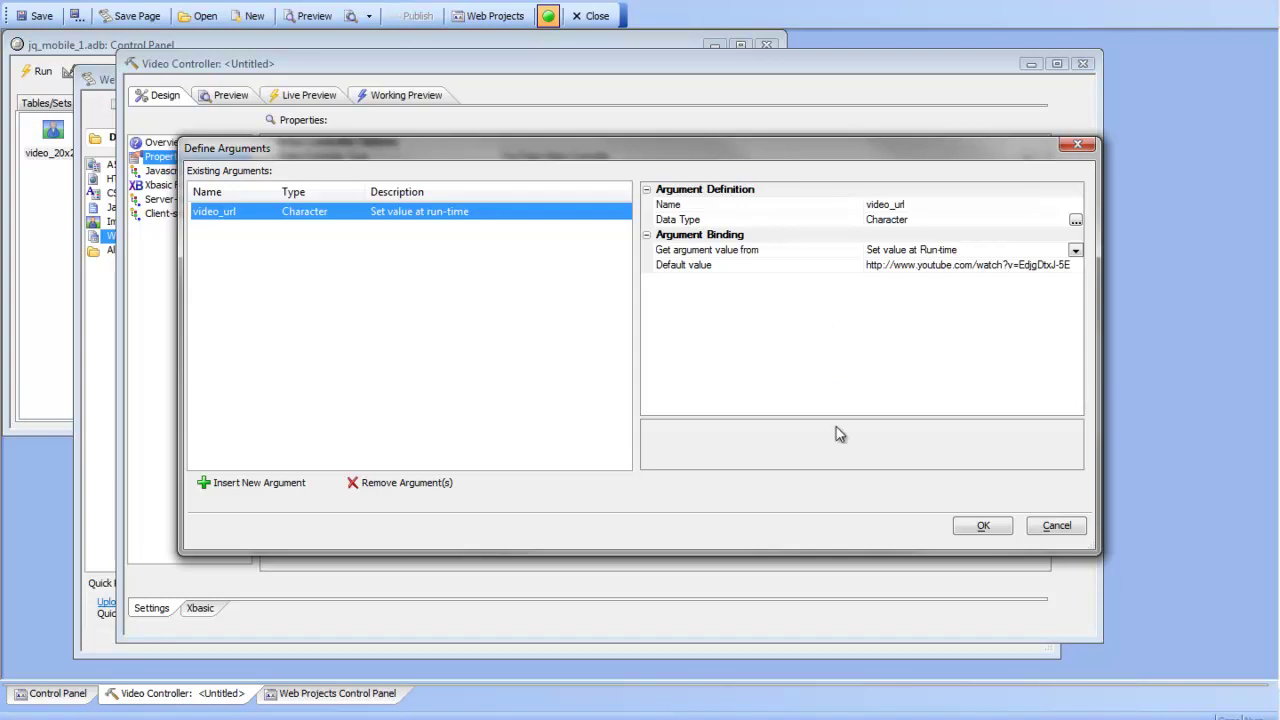
left_click(1057, 526)
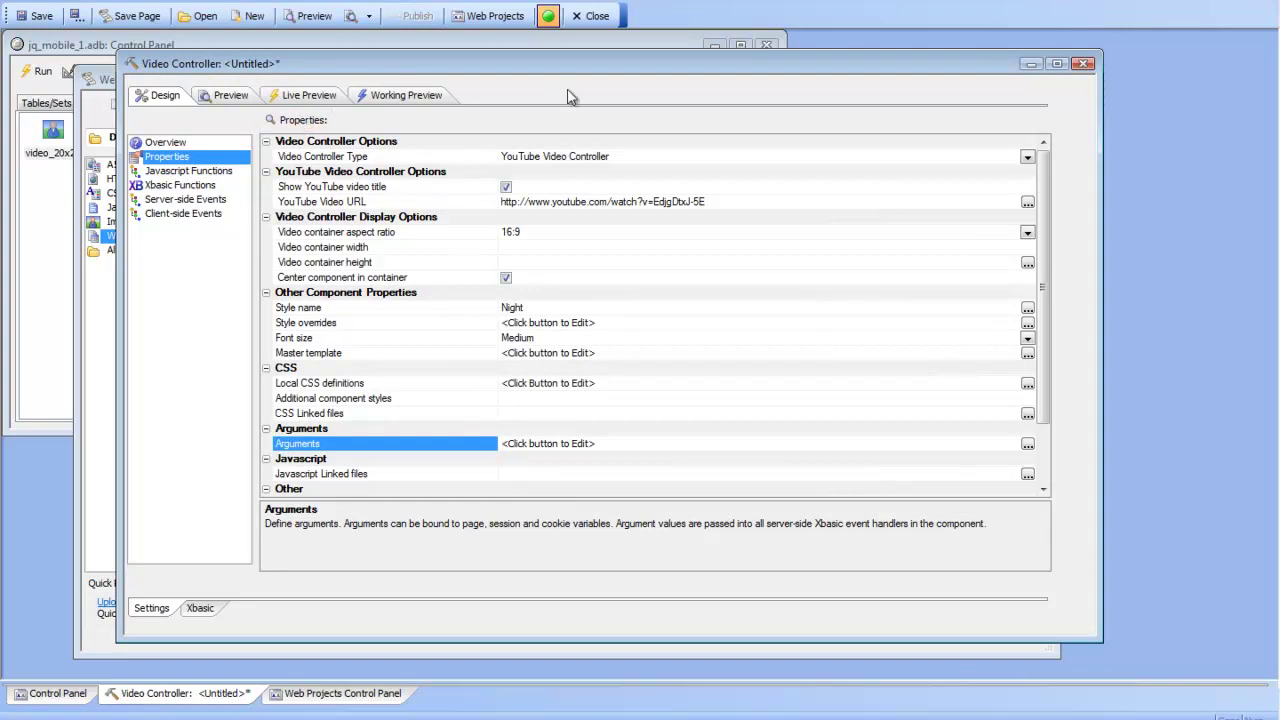
left_click(1084, 64)
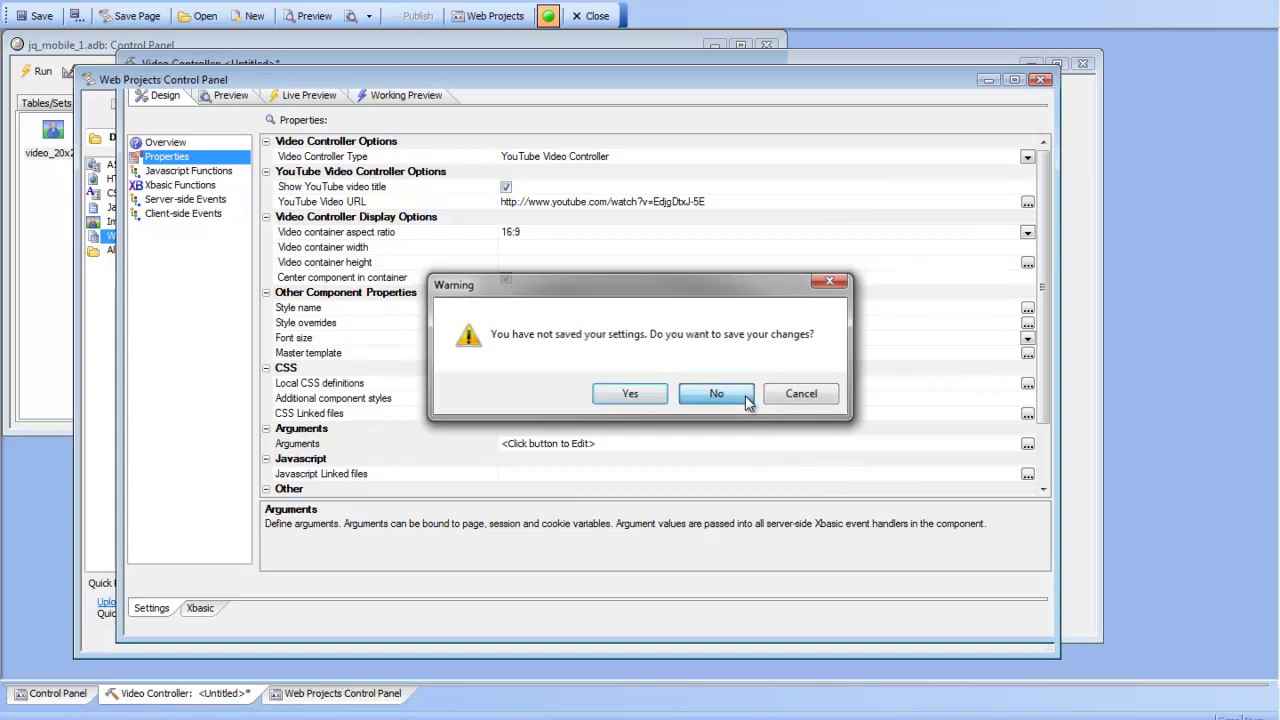
left_click(746, 396)
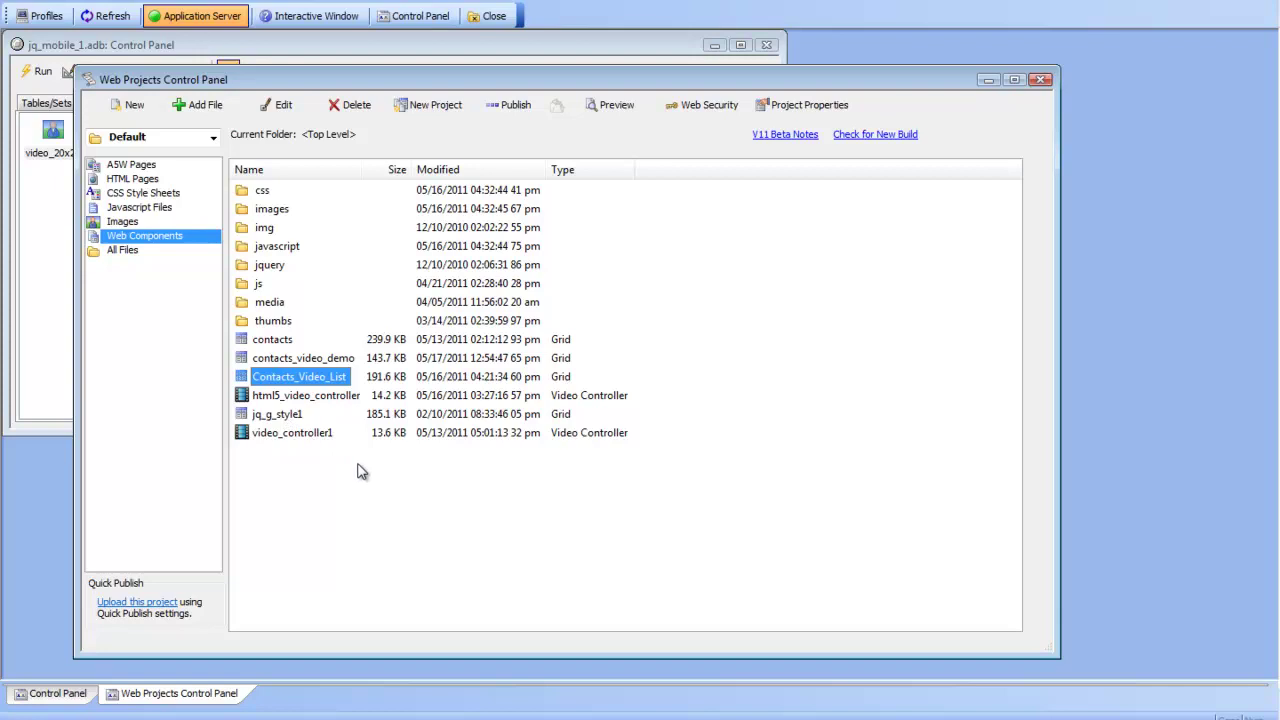
Open contacts_video_demo and scroll through its My Contacts Working Preview
double_click(306, 358)
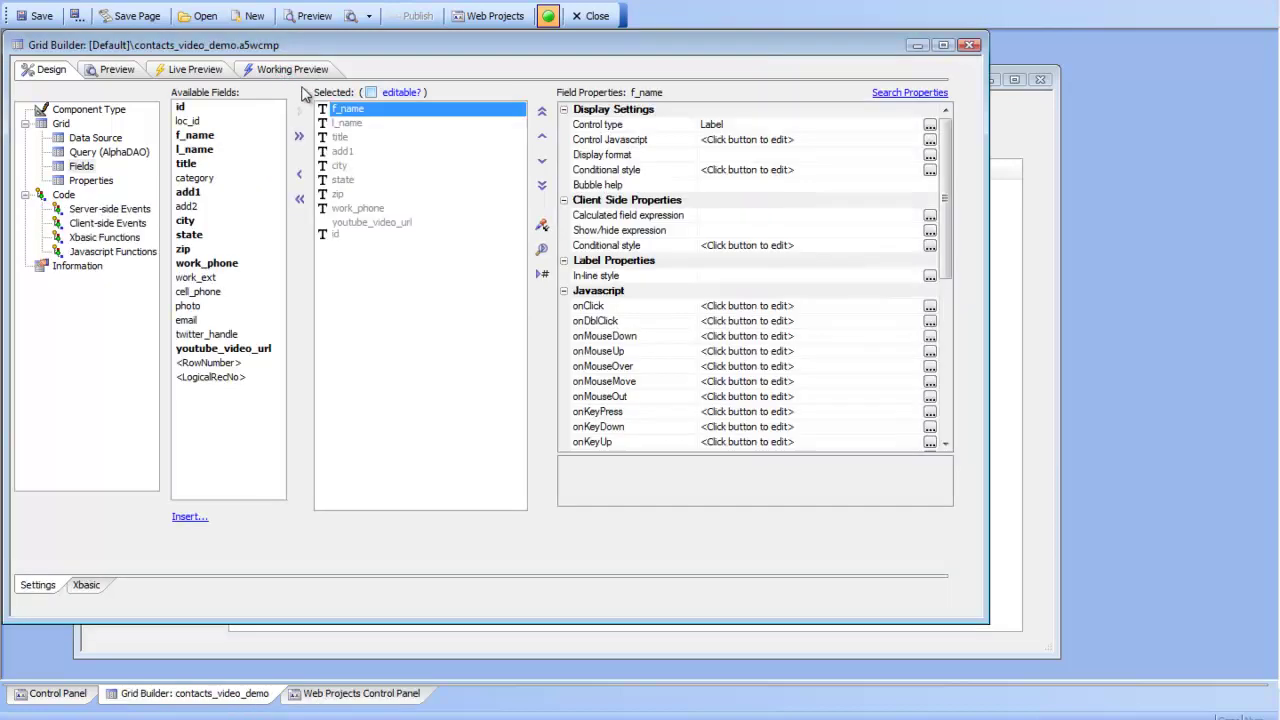
left_click(294, 71)
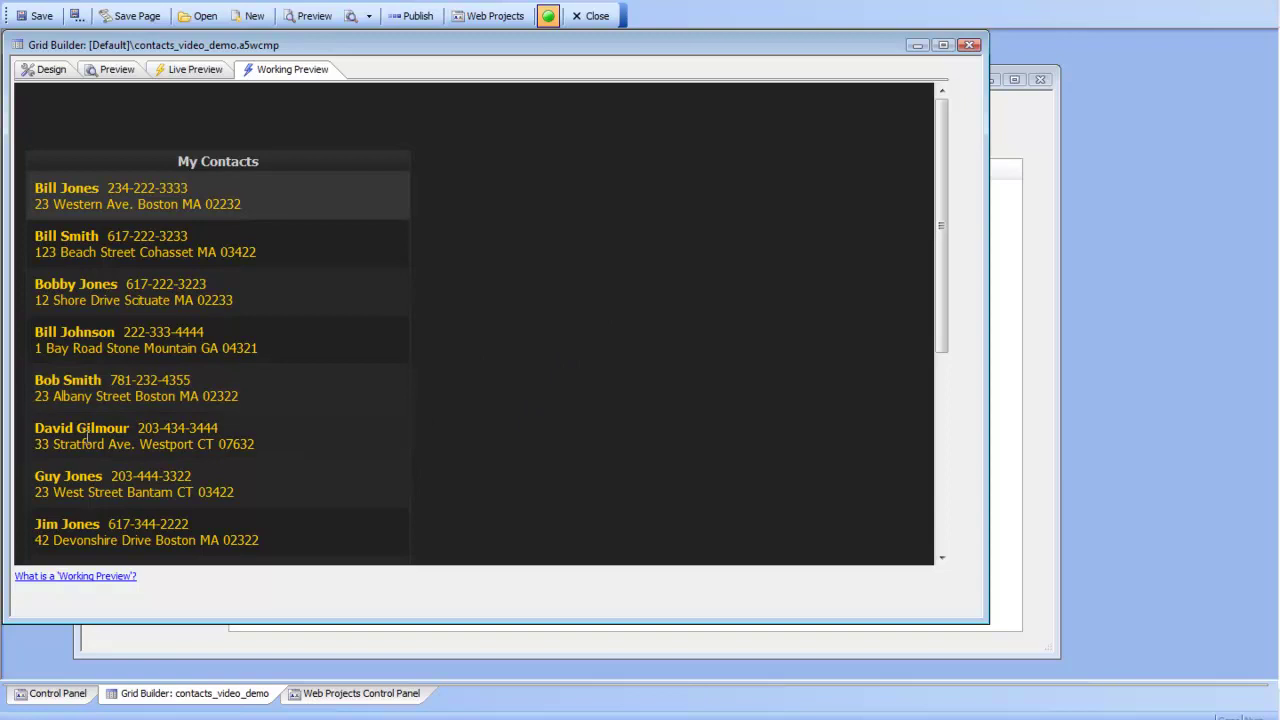
left_click_drag(946, 261, 936, 360)
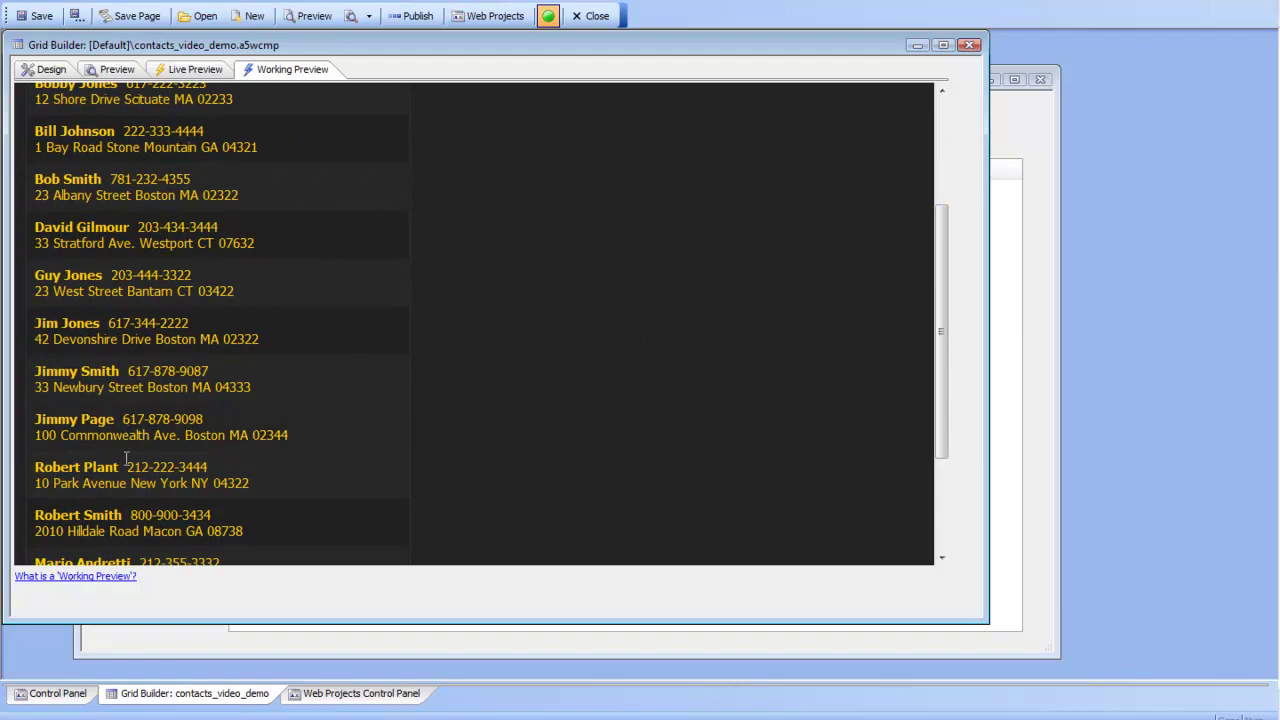
left_click_drag(945, 310, 936, 401)
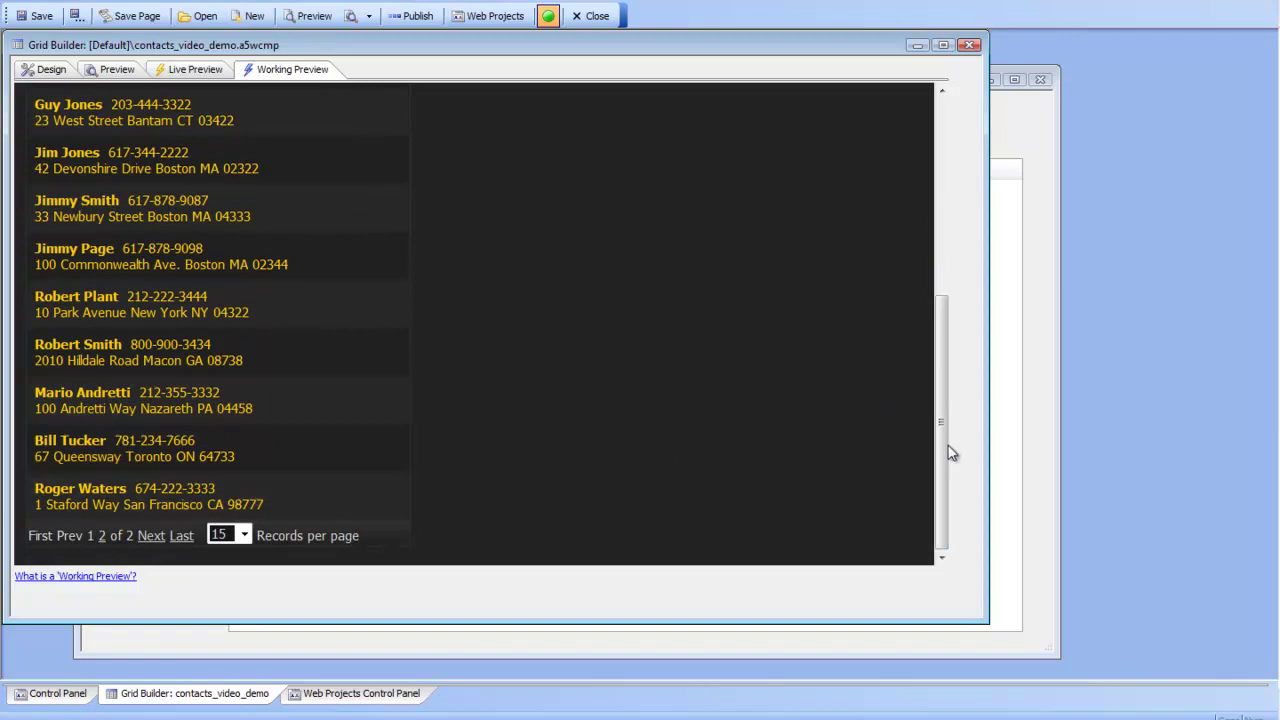
left_click_drag(952, 453, 935, 222)
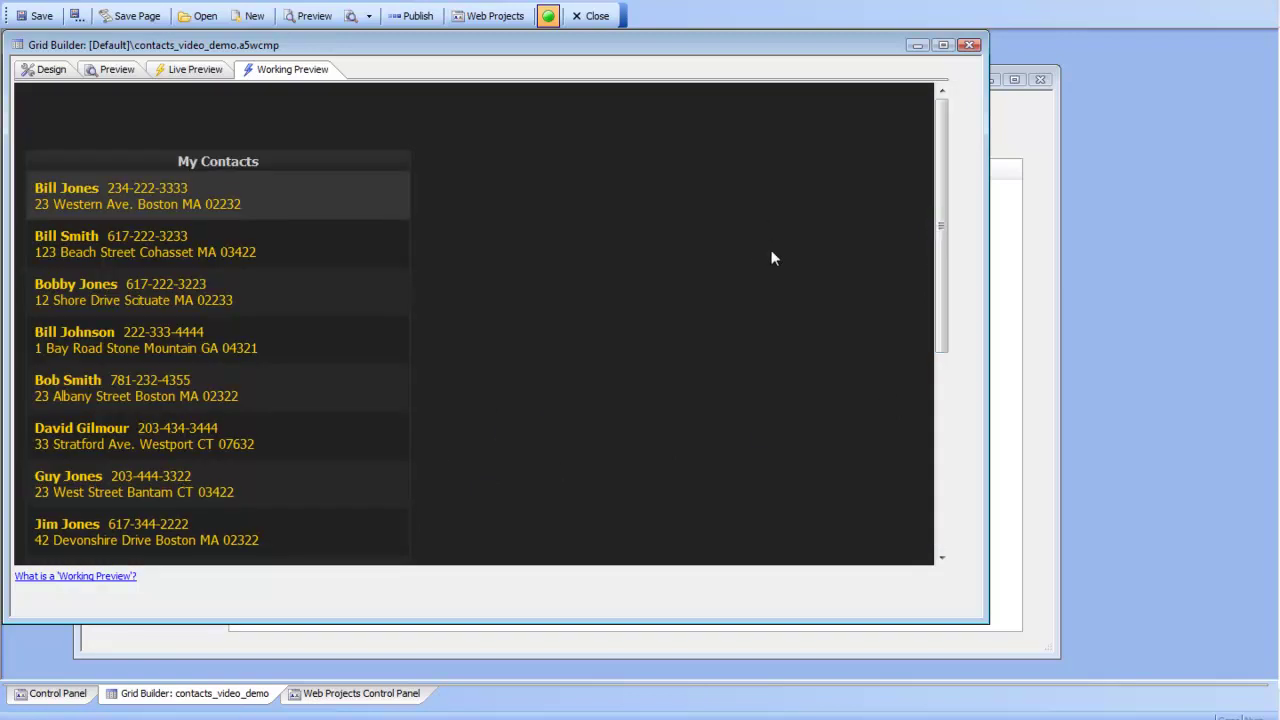
Insert an [Image] control after the id row in the grid's Selected fields
left_click(40, 71)
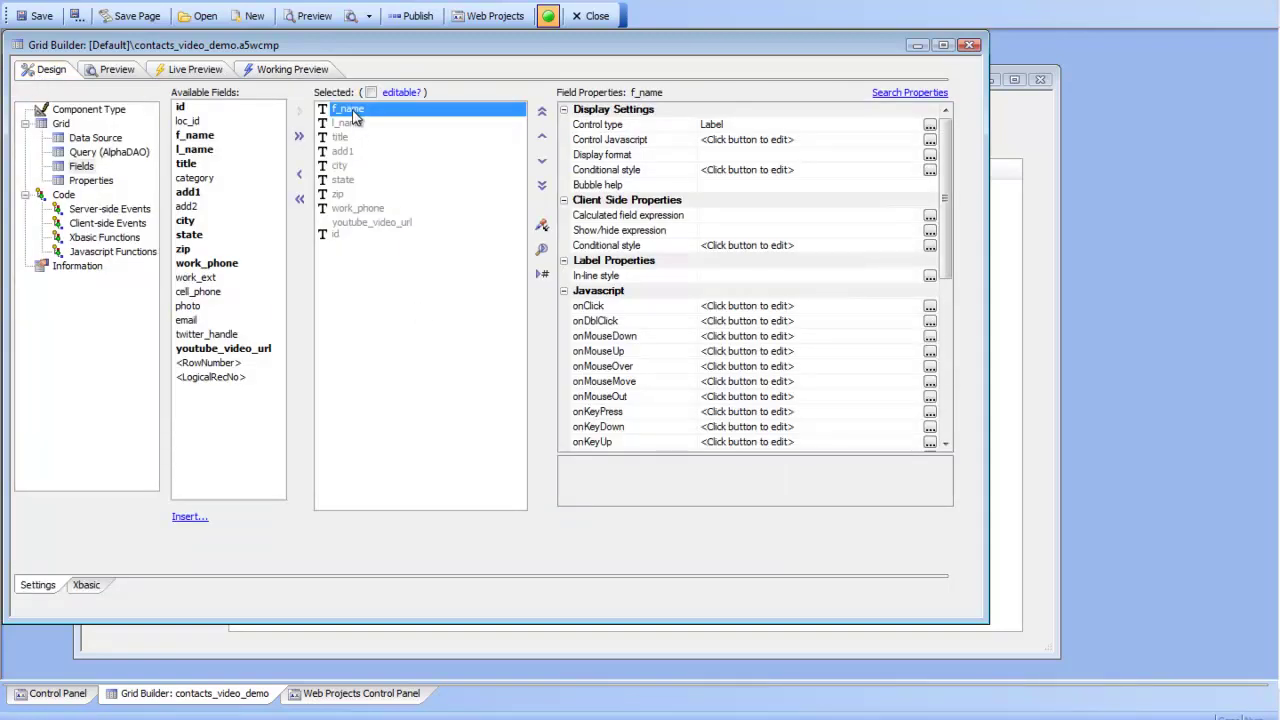
left_click(383, 222)
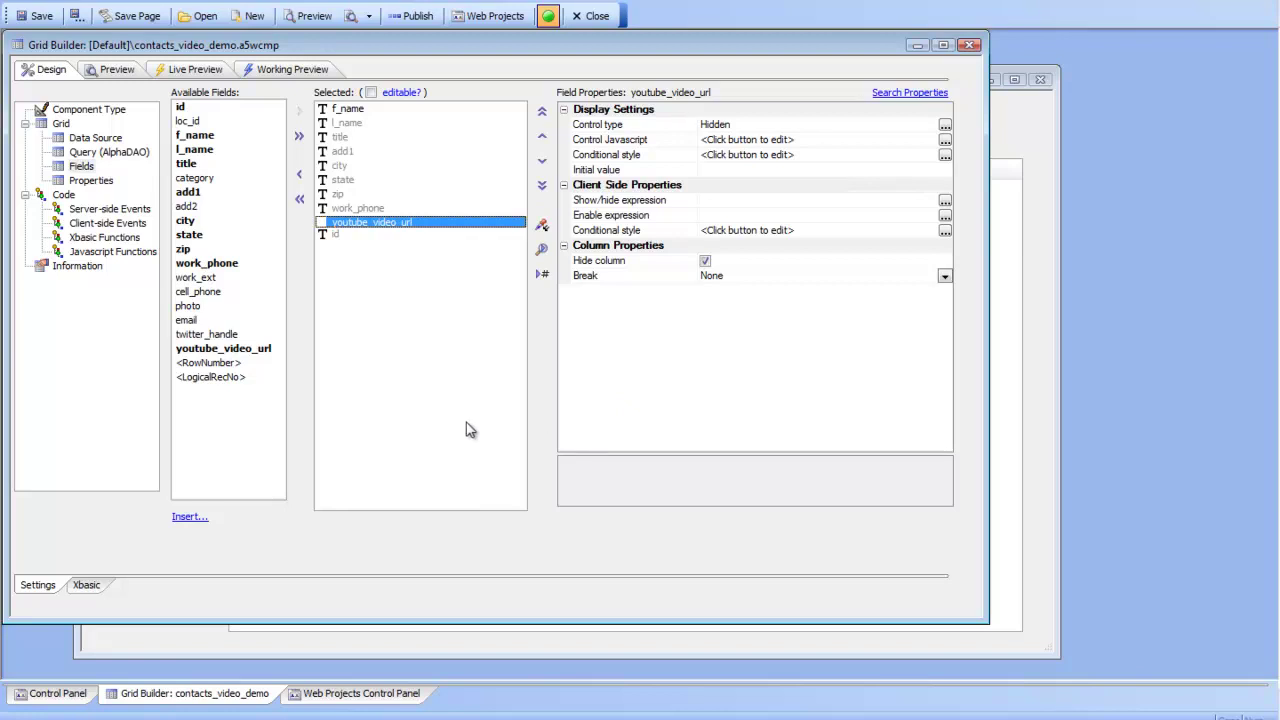
left_click(333, 236)
left_click(189, 518)
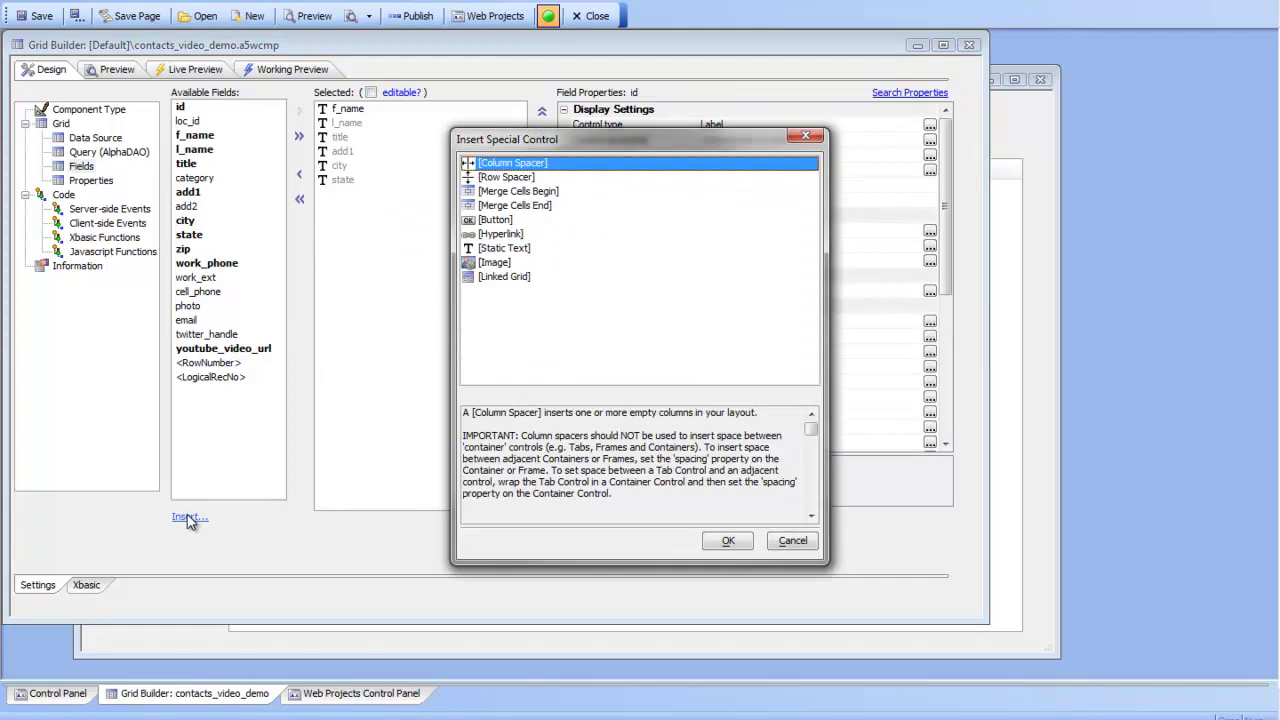
left_click(473, 263)
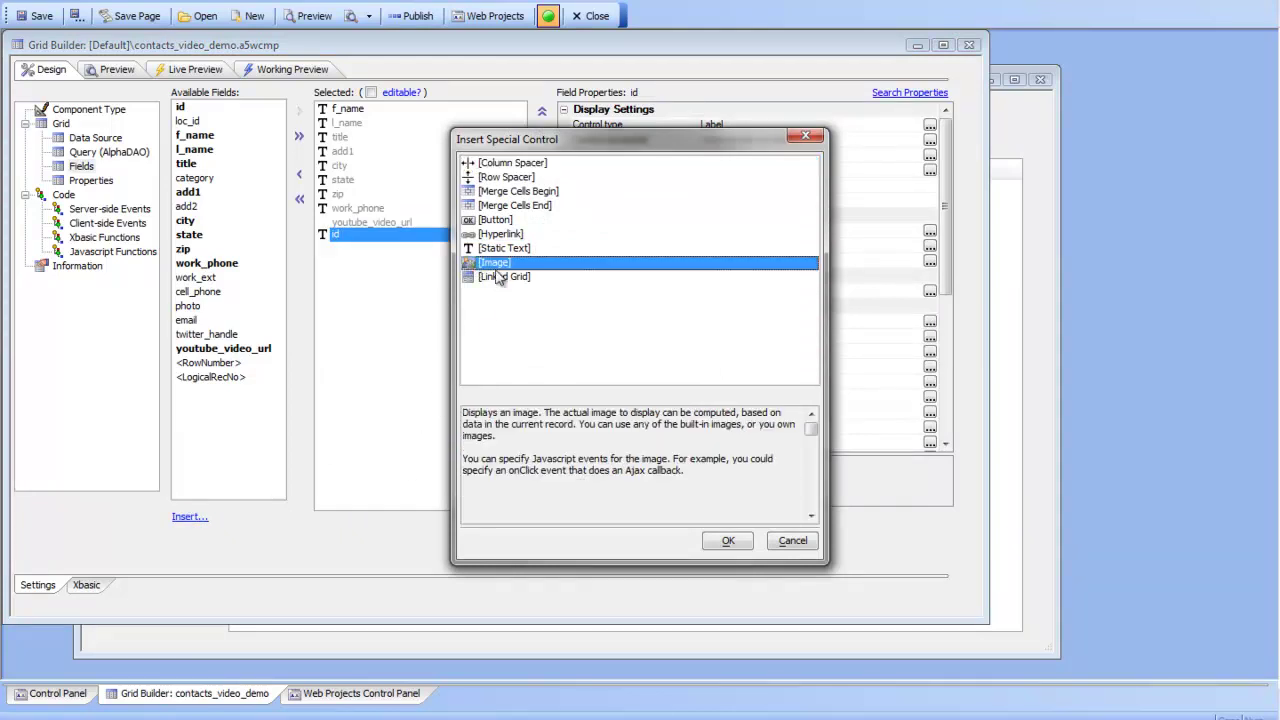
left_click(740, 548)
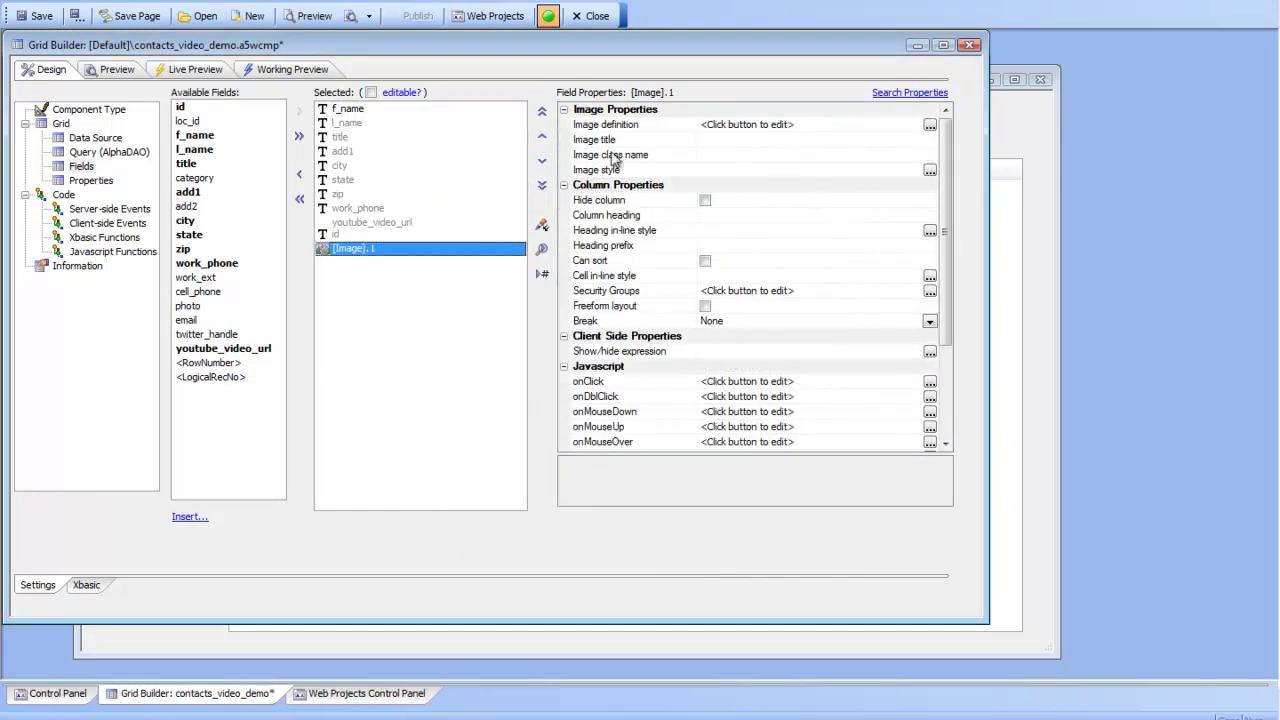
left_click(930, 127)
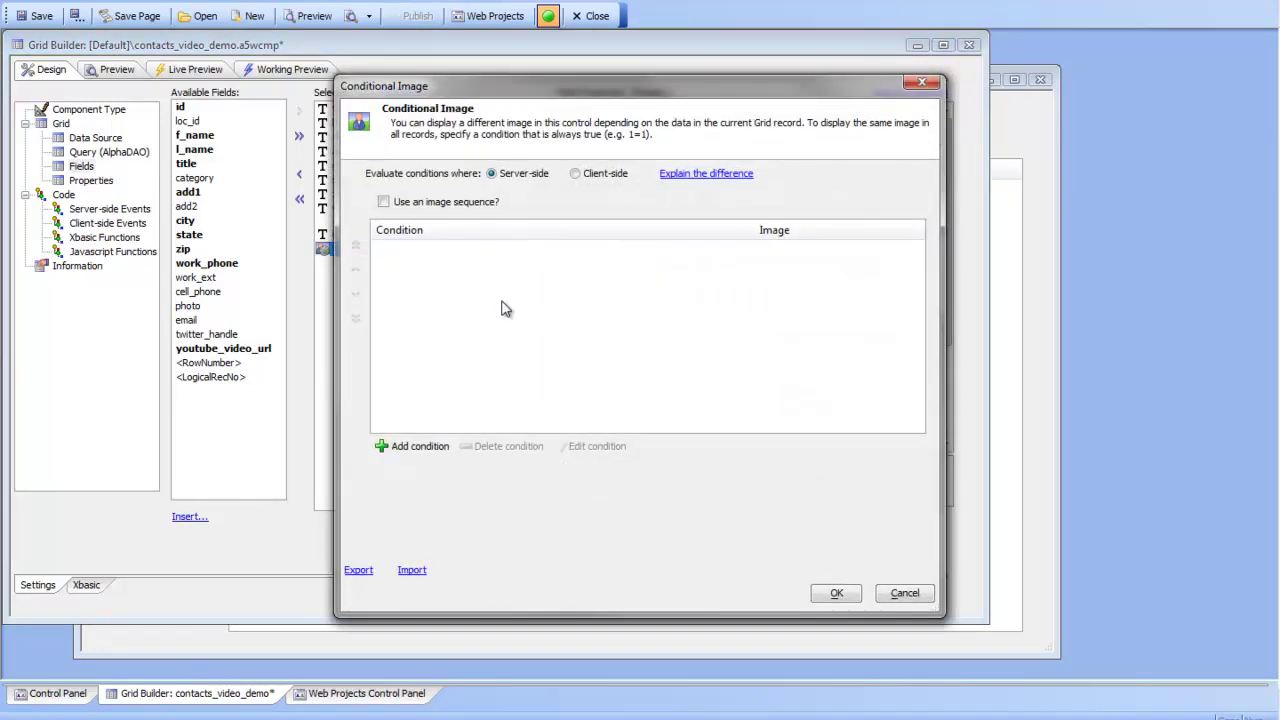
left_click(576, 175)
left_click(419, 446)
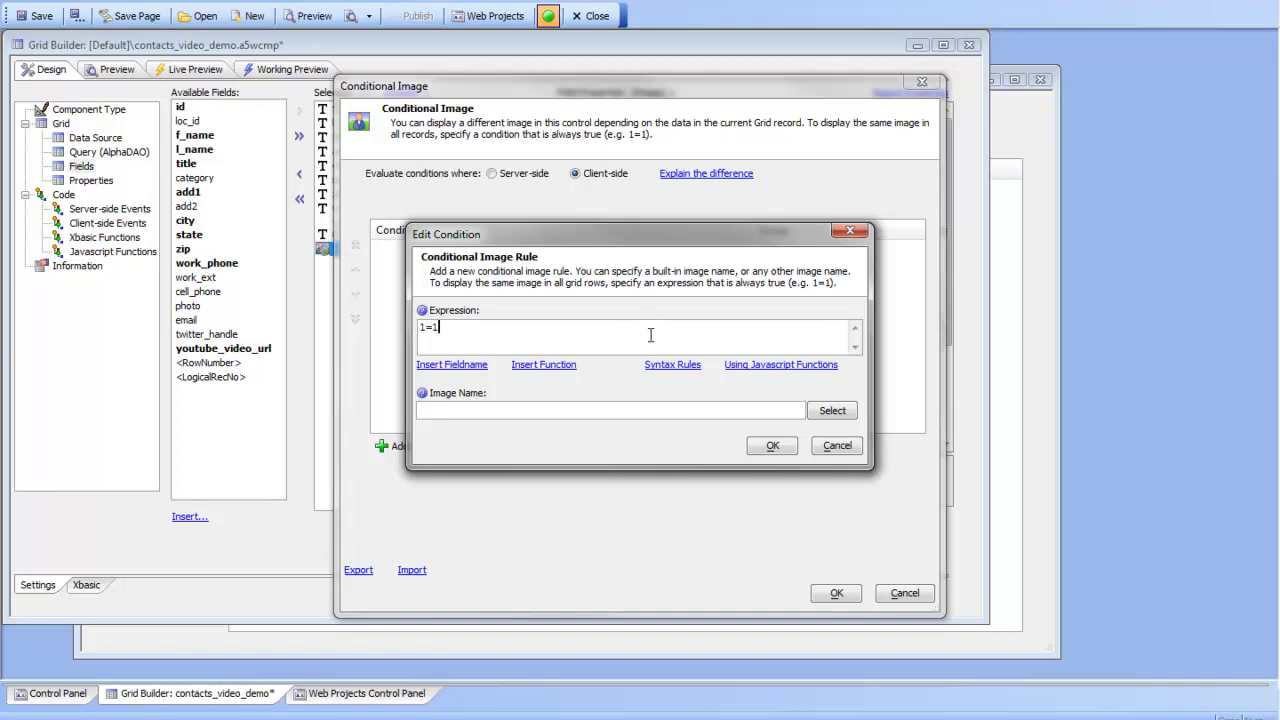
left_click(834, 412)
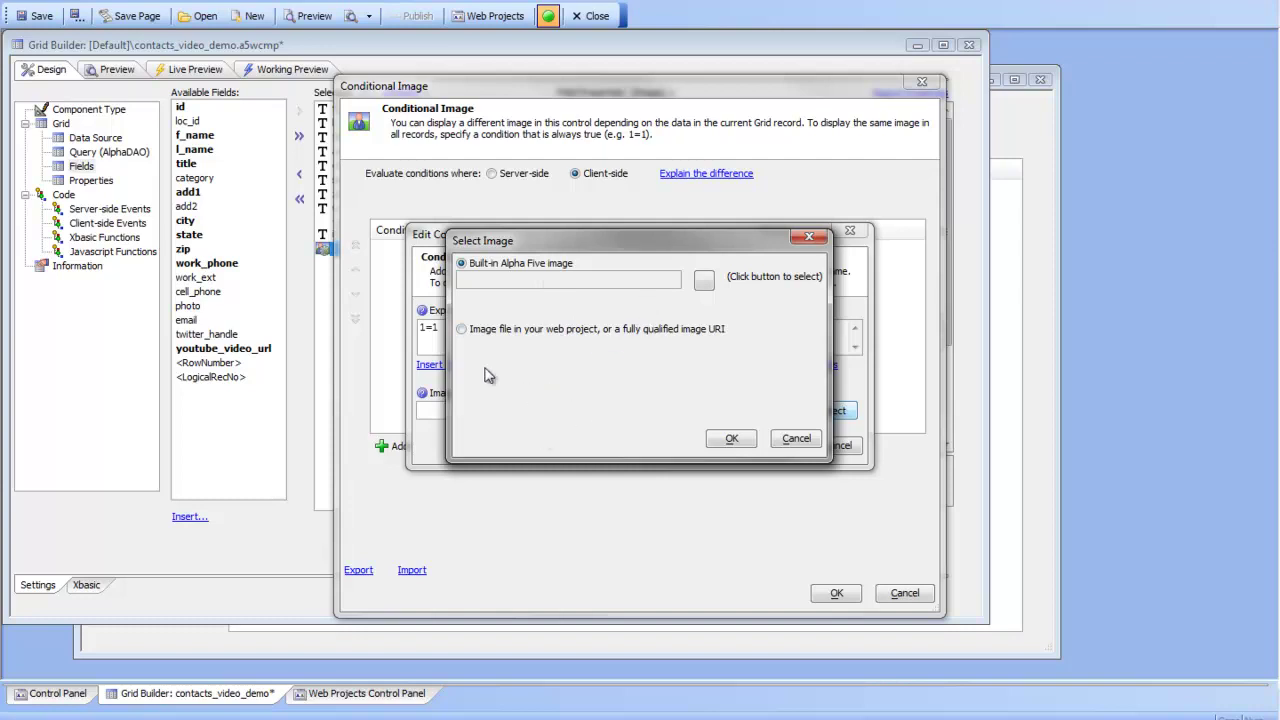
left_click(462, 330)
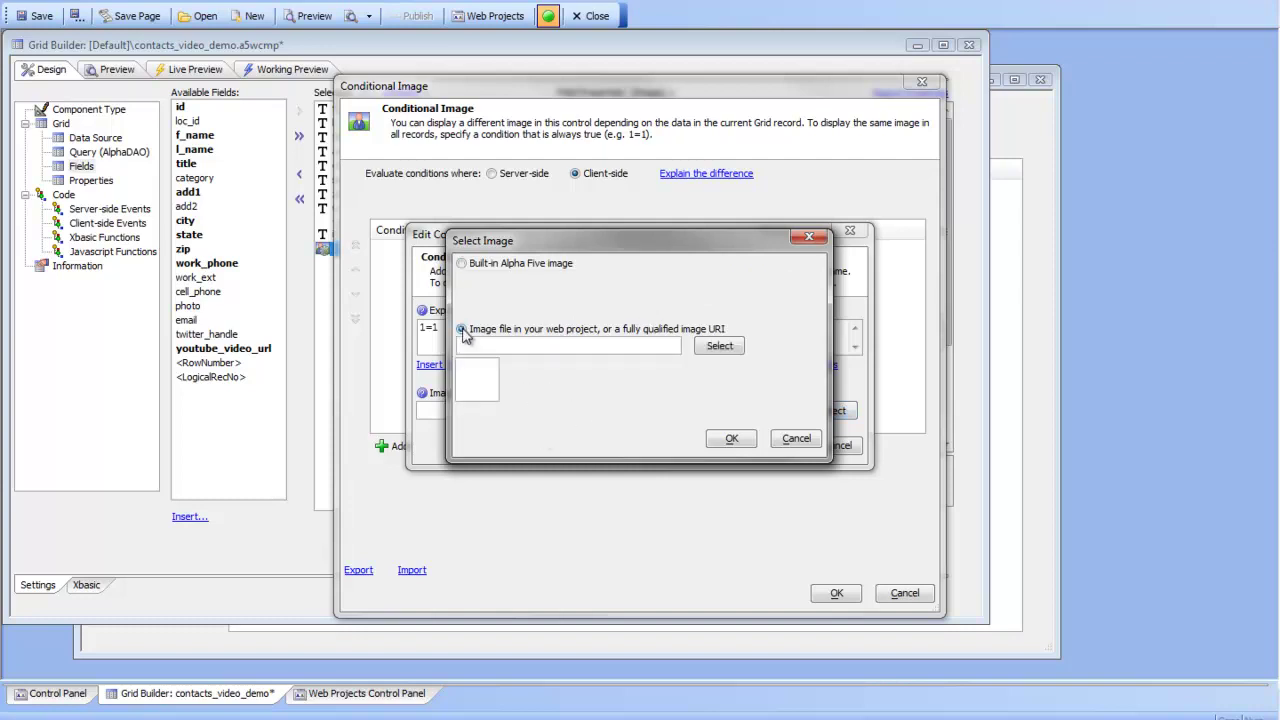
left_click(719, 346)
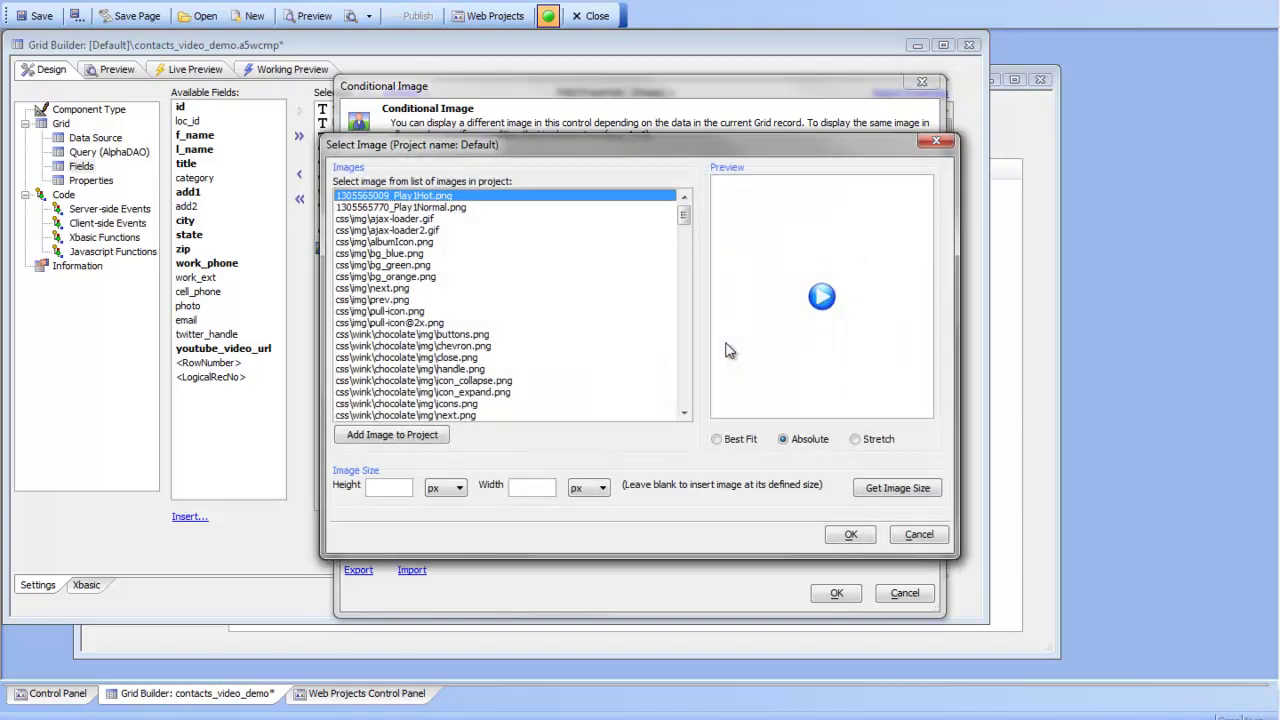
left_click(430, 208)
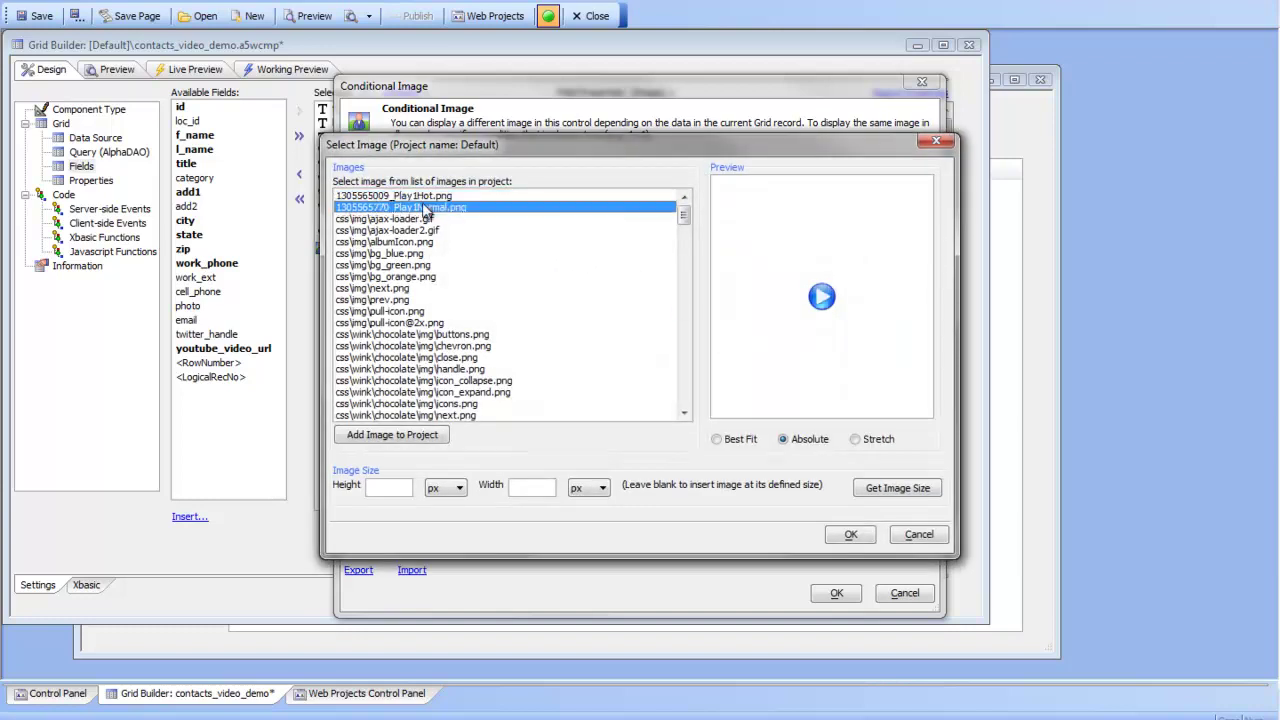
left_click(851, 536)
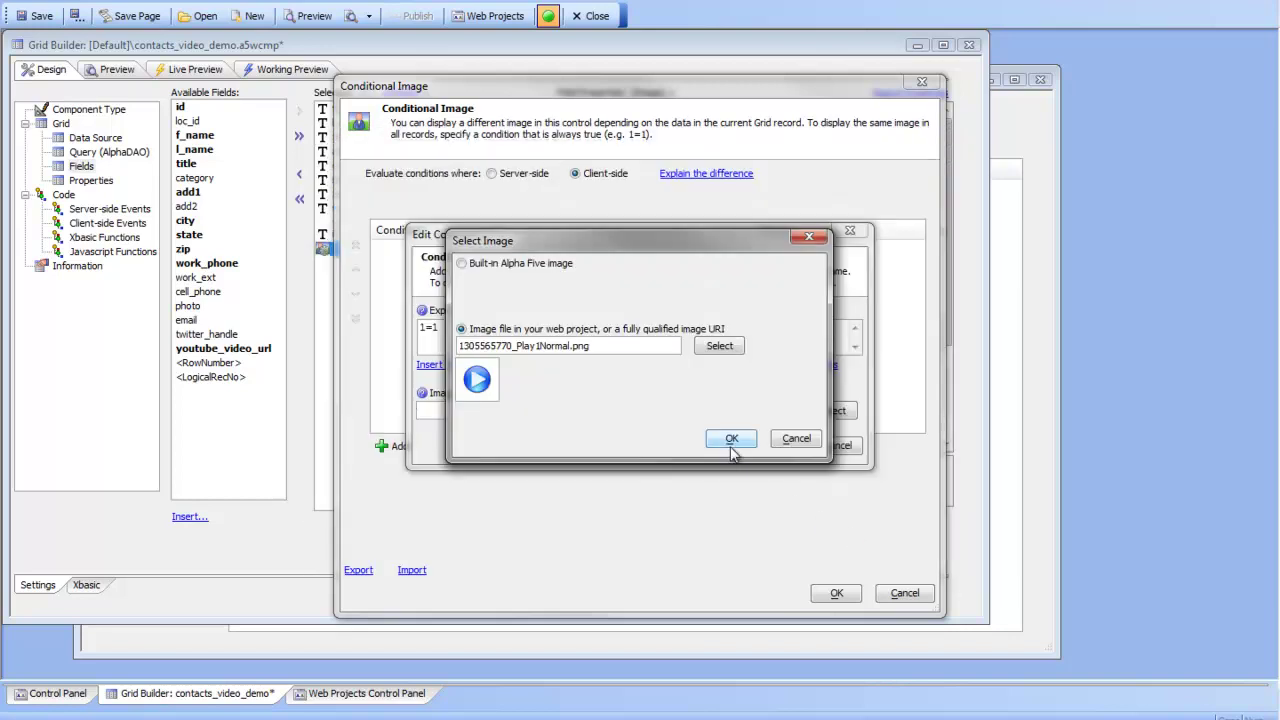
left_click(731, 440)
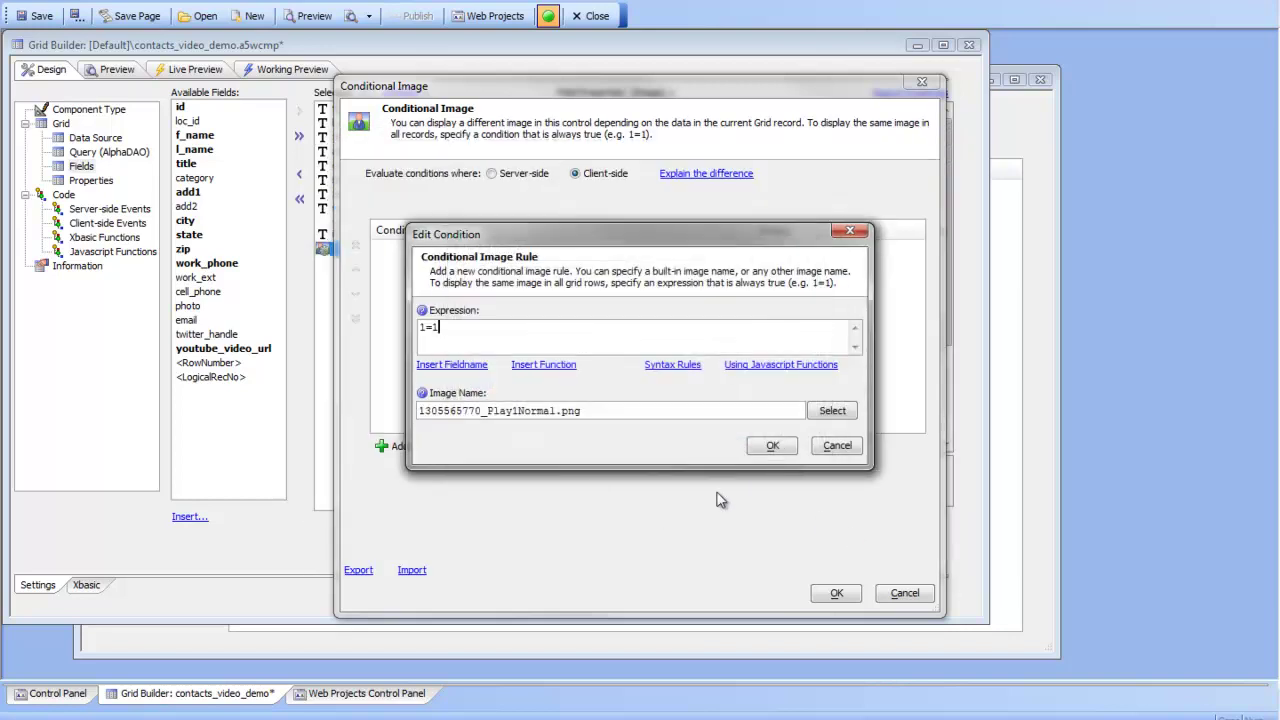
left_click(772, 446)
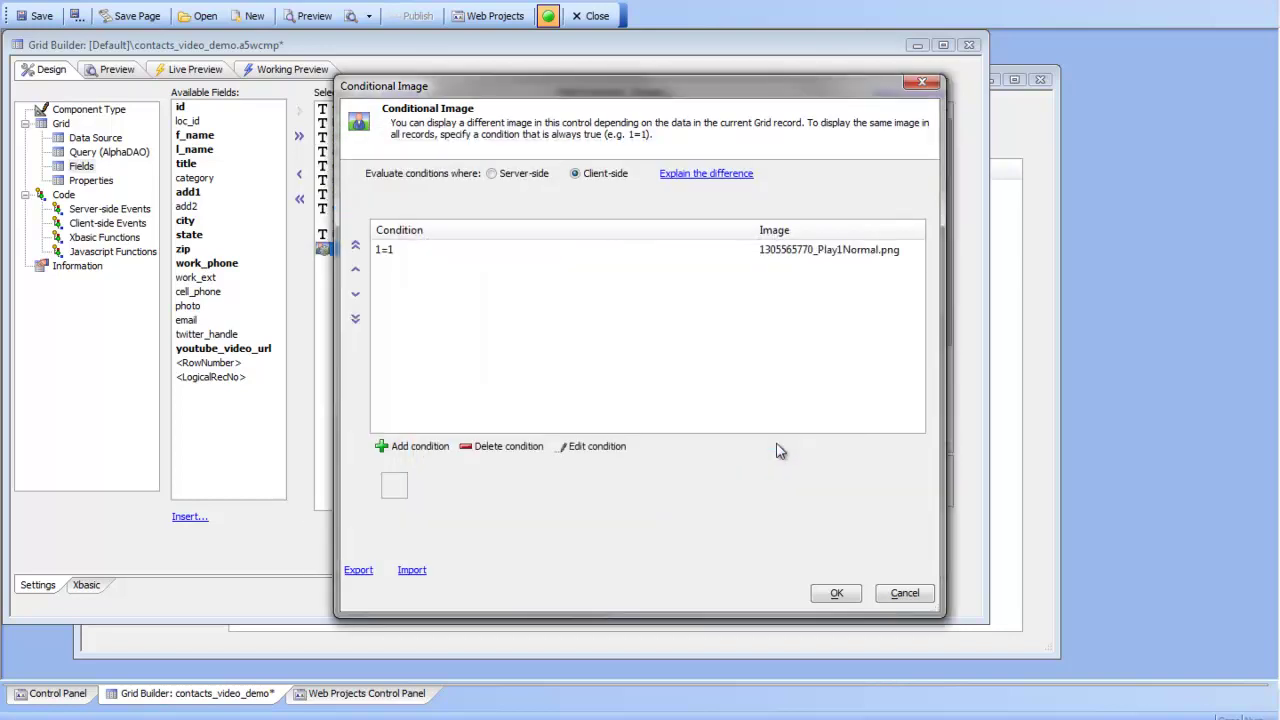
left_click(836, 593)
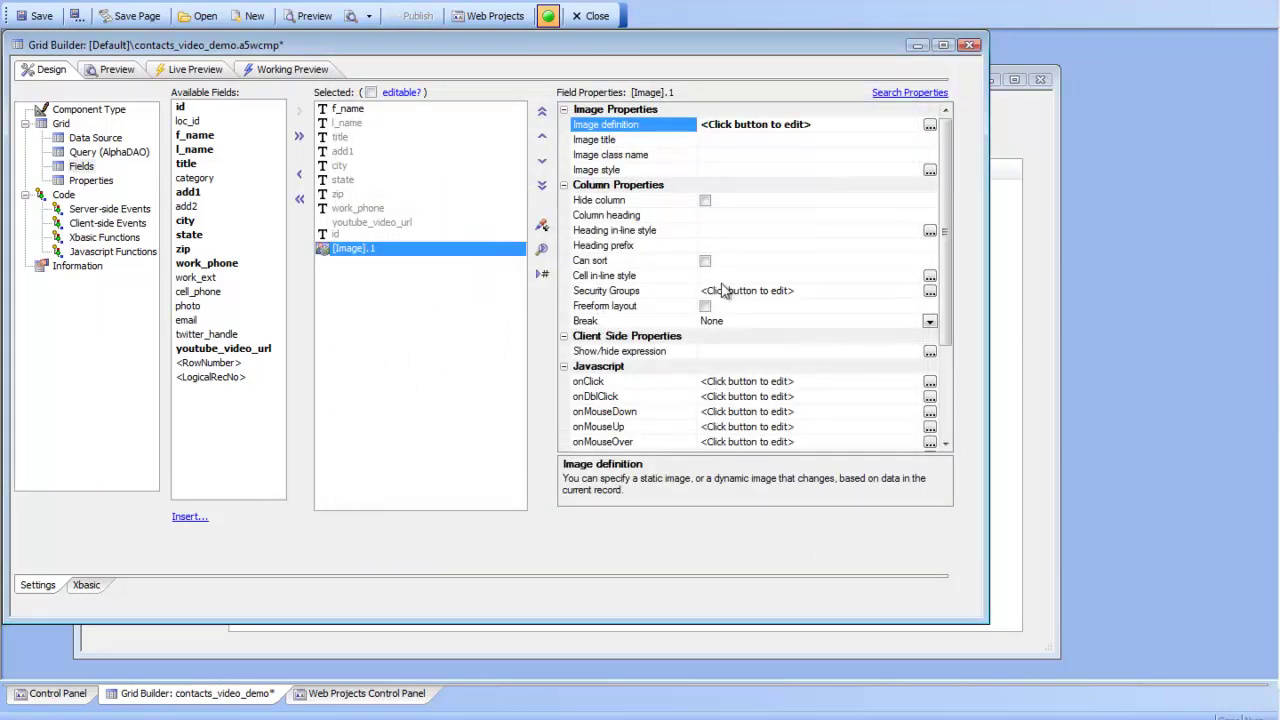
Set [Image].1's show/hide expression to youtube_video_url >'' using Insert Field
left_click(732, 352)
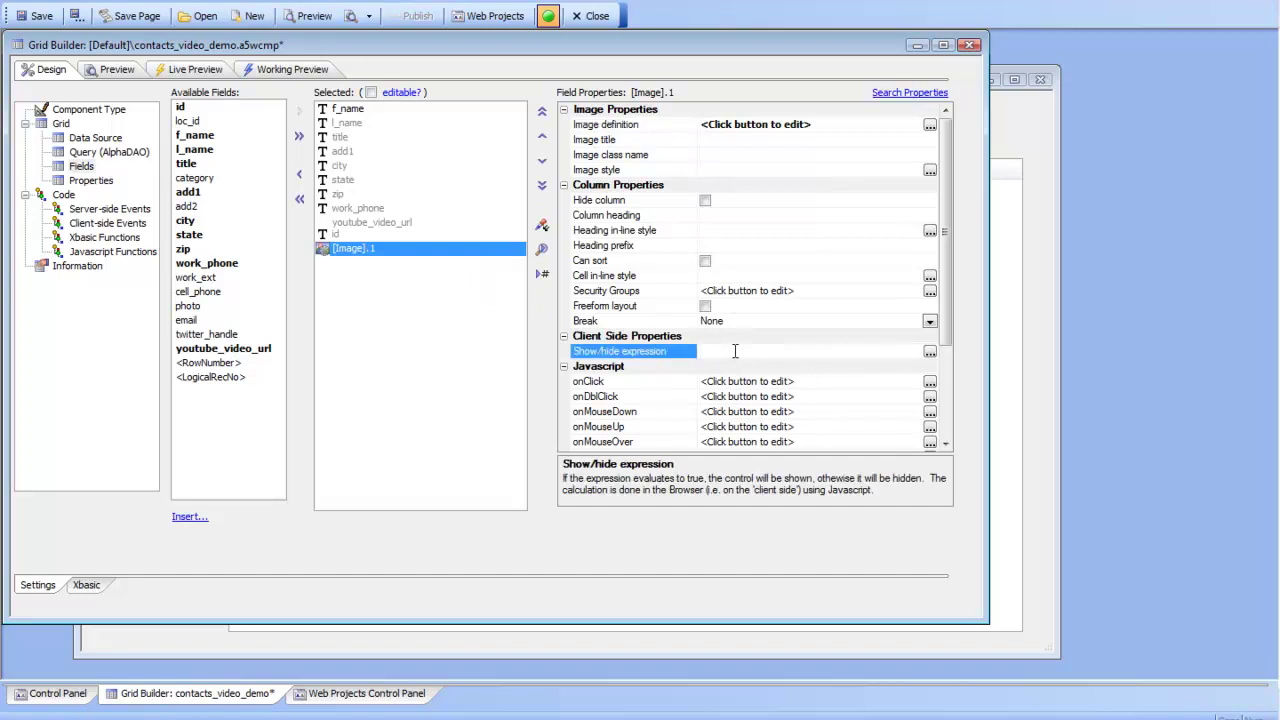
left_click(930, 352)
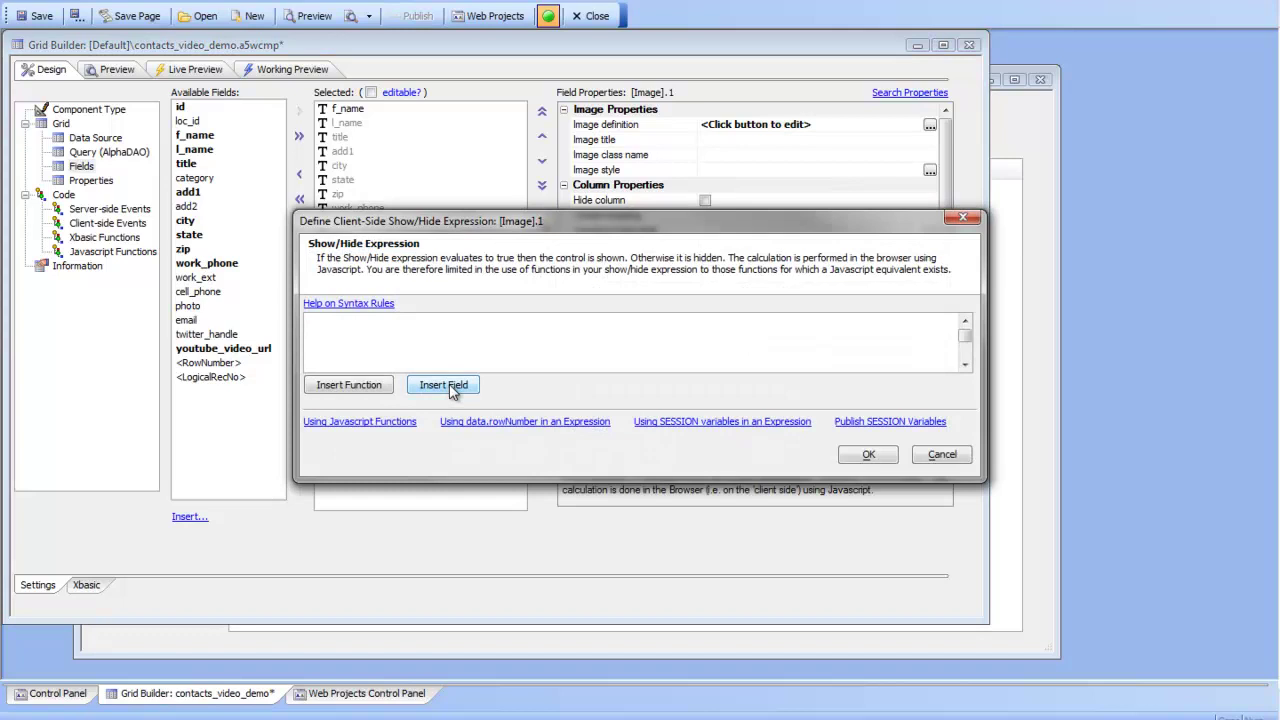
left_click(450, 389)
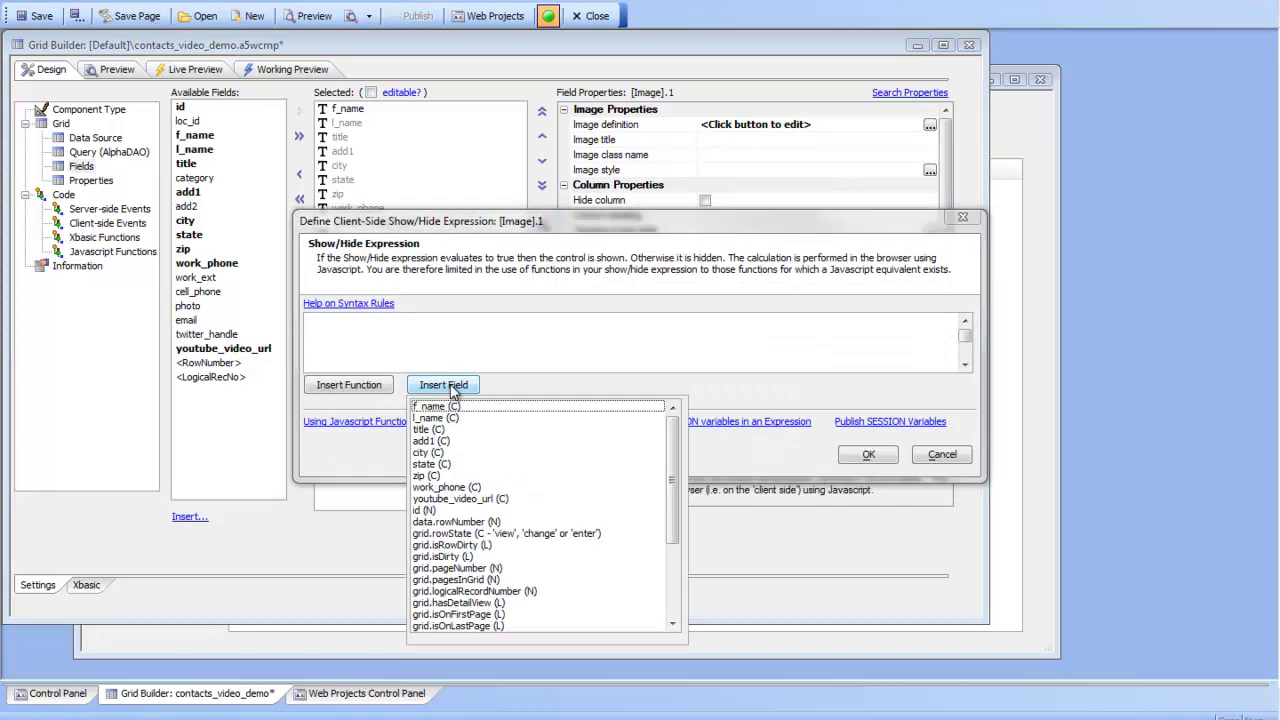
left_click(460, 499)
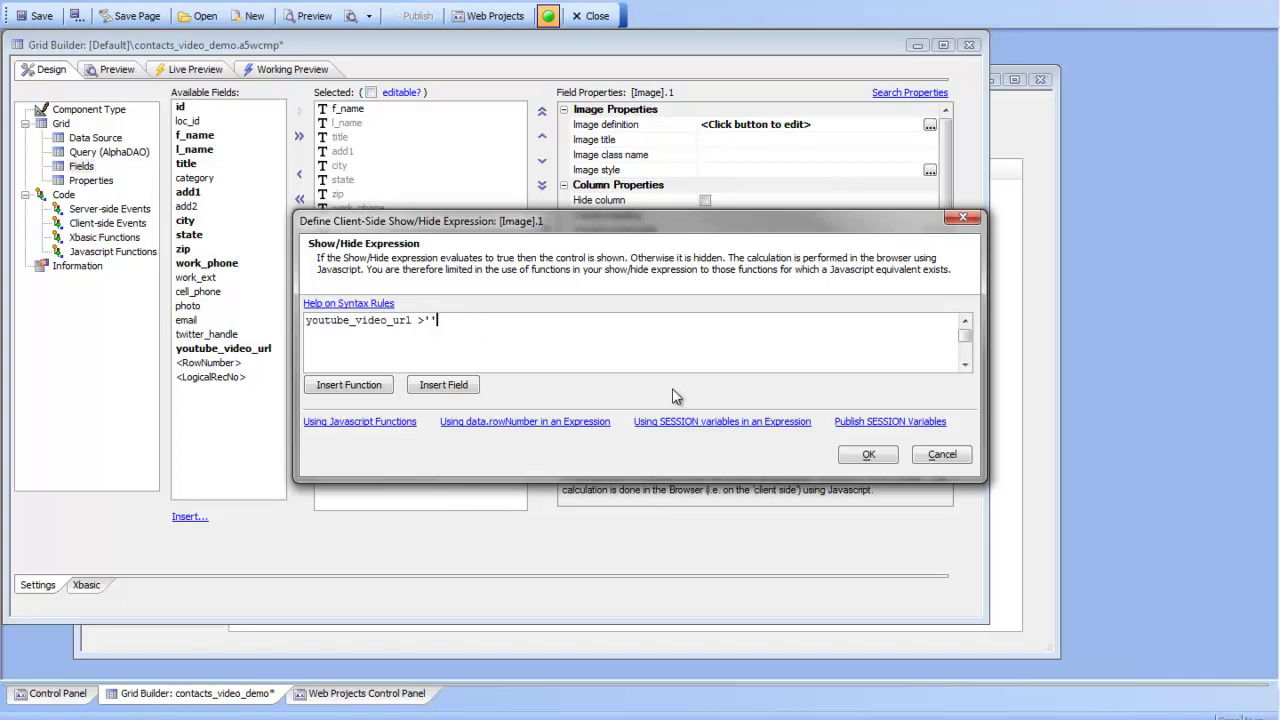
left_click(868, 454)
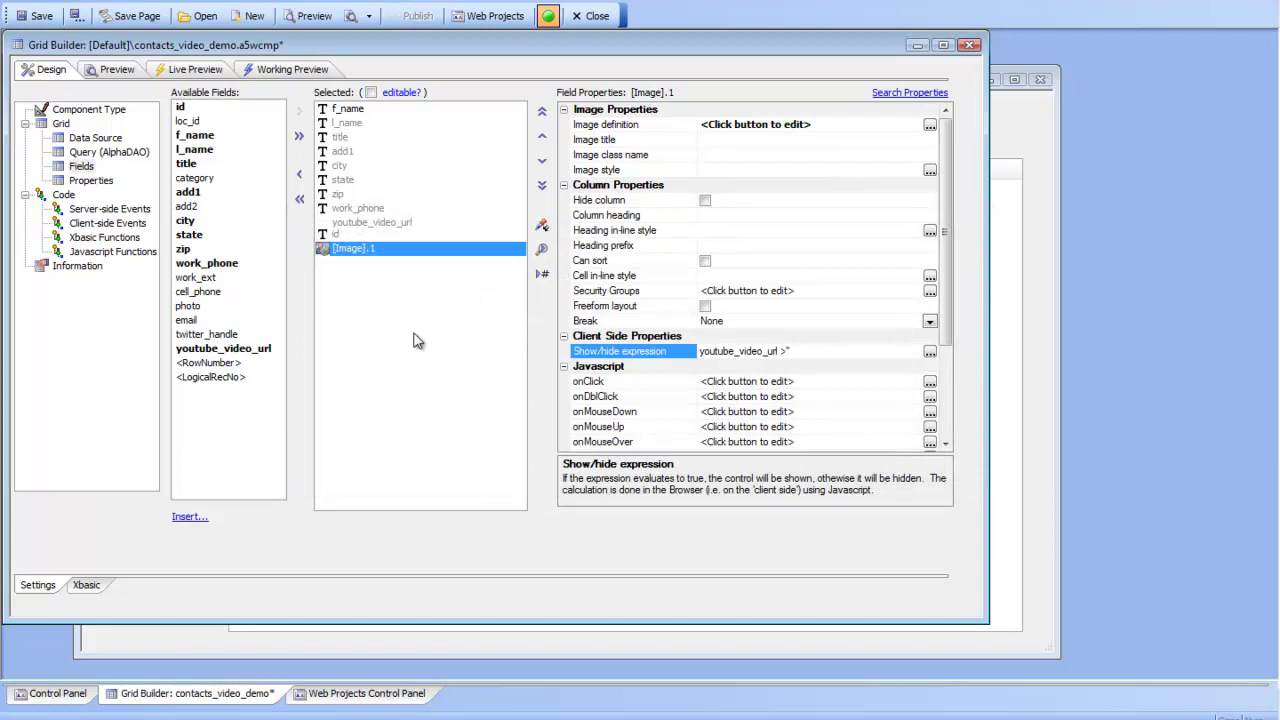
left_click(300, 69)
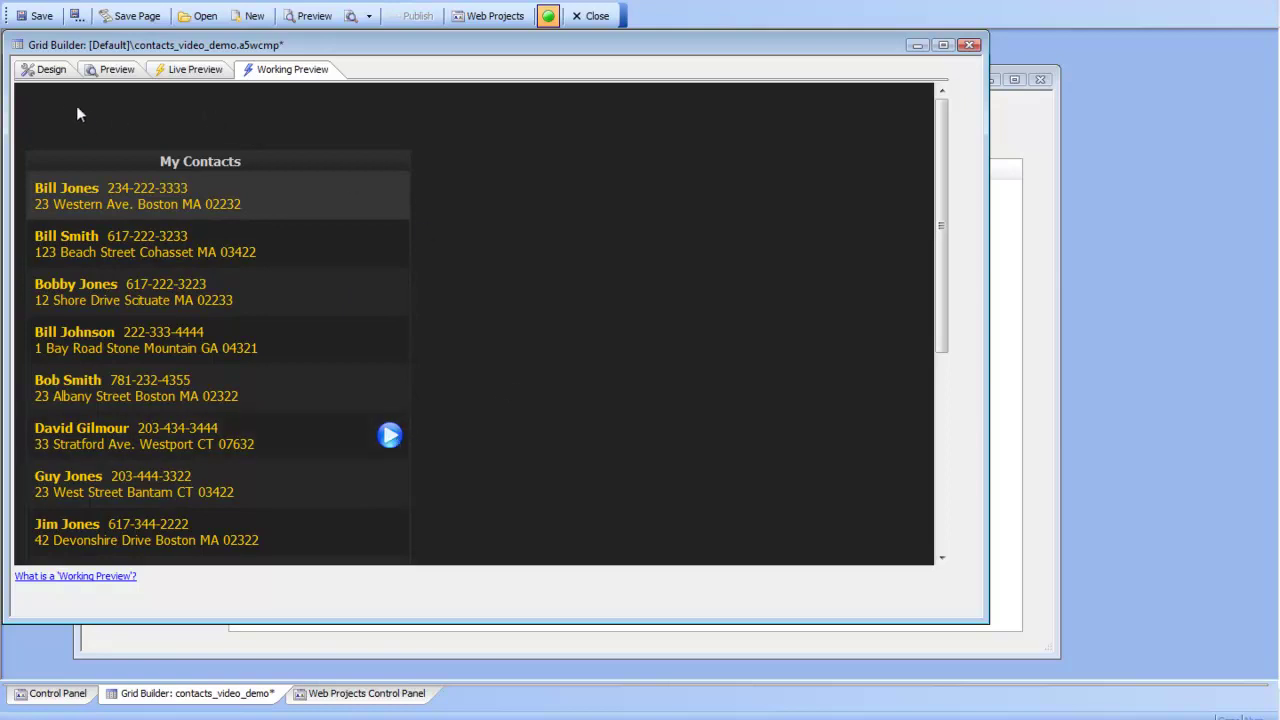
left_click(50, 70)
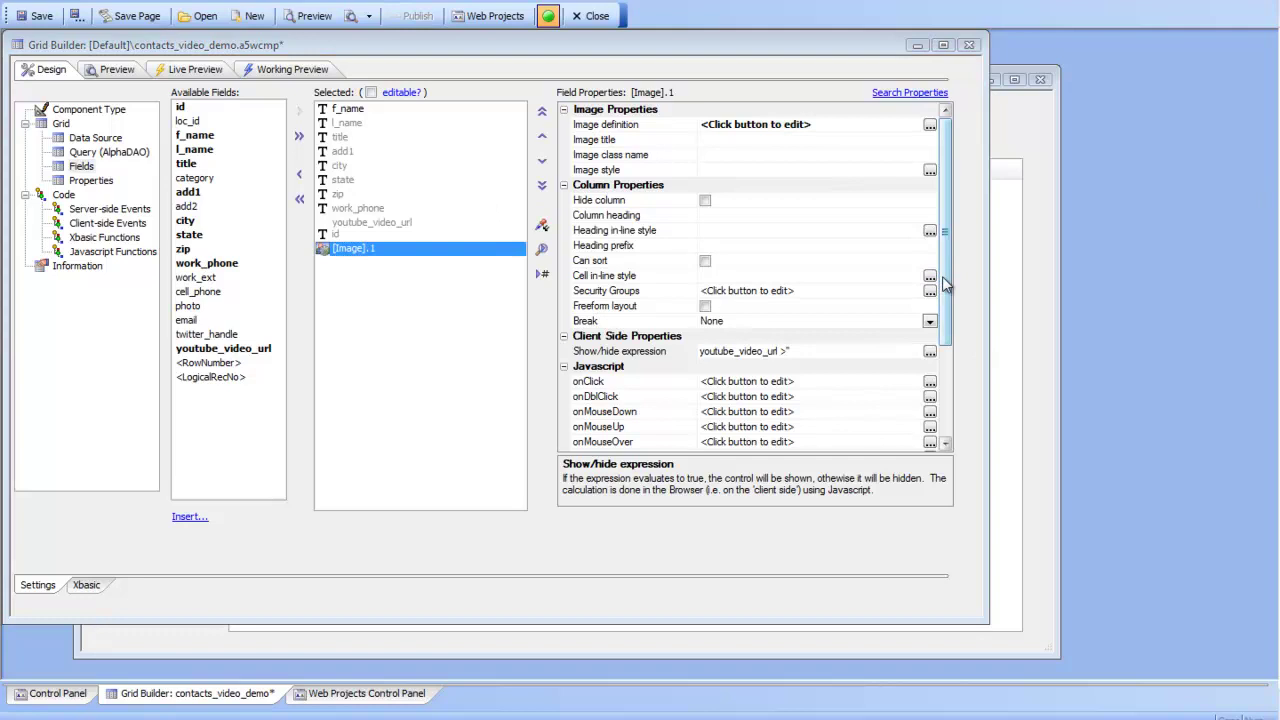
left_click_drag(946, 300, 948, 410)
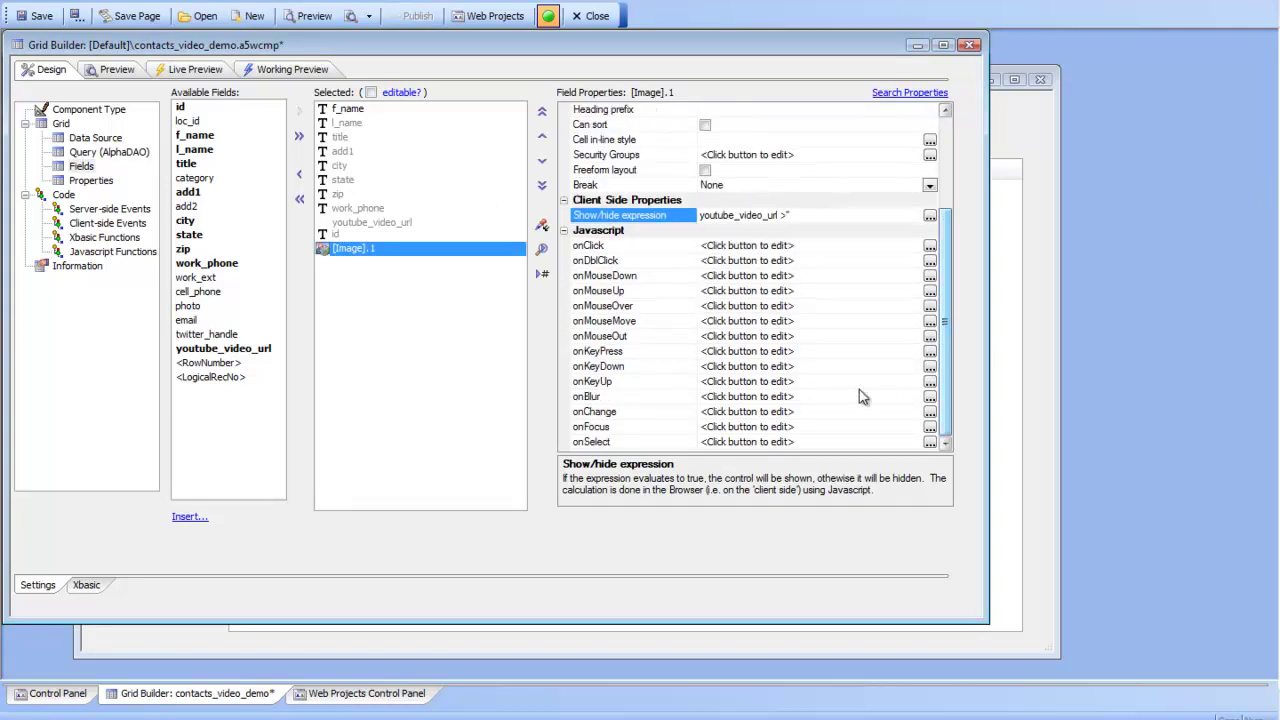
left_click(814, 309)
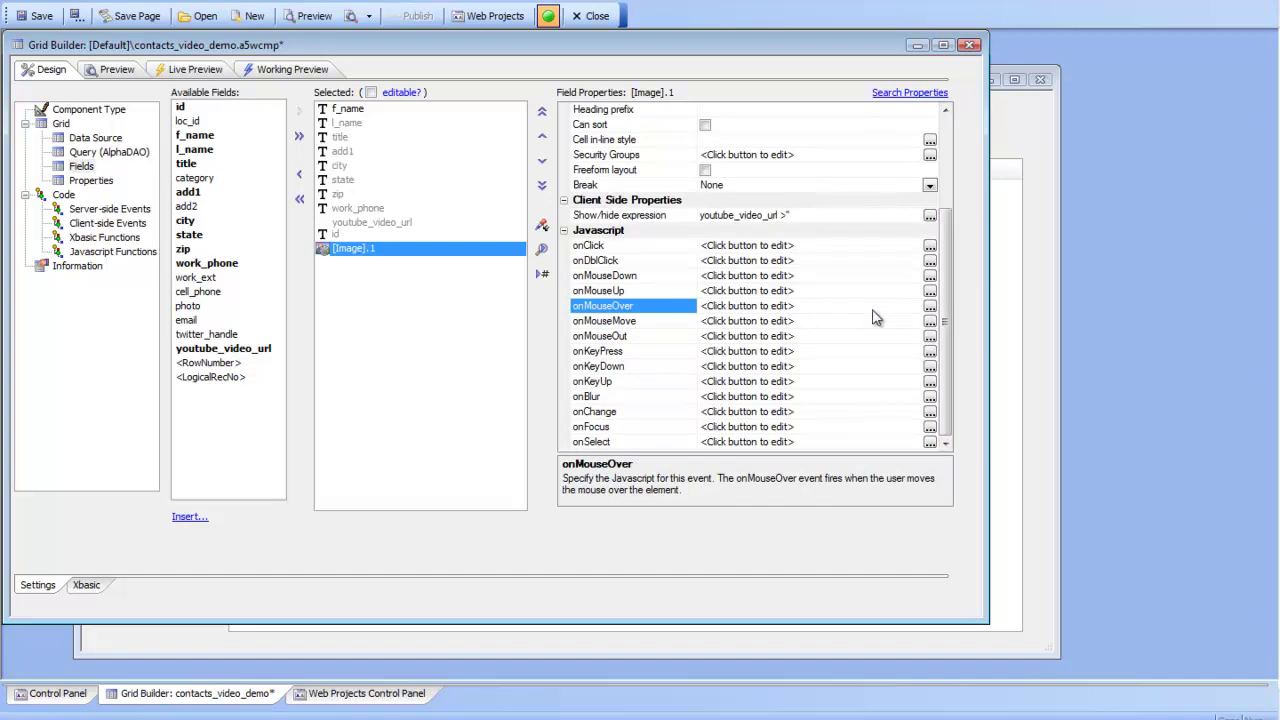
left_click(930, 306)
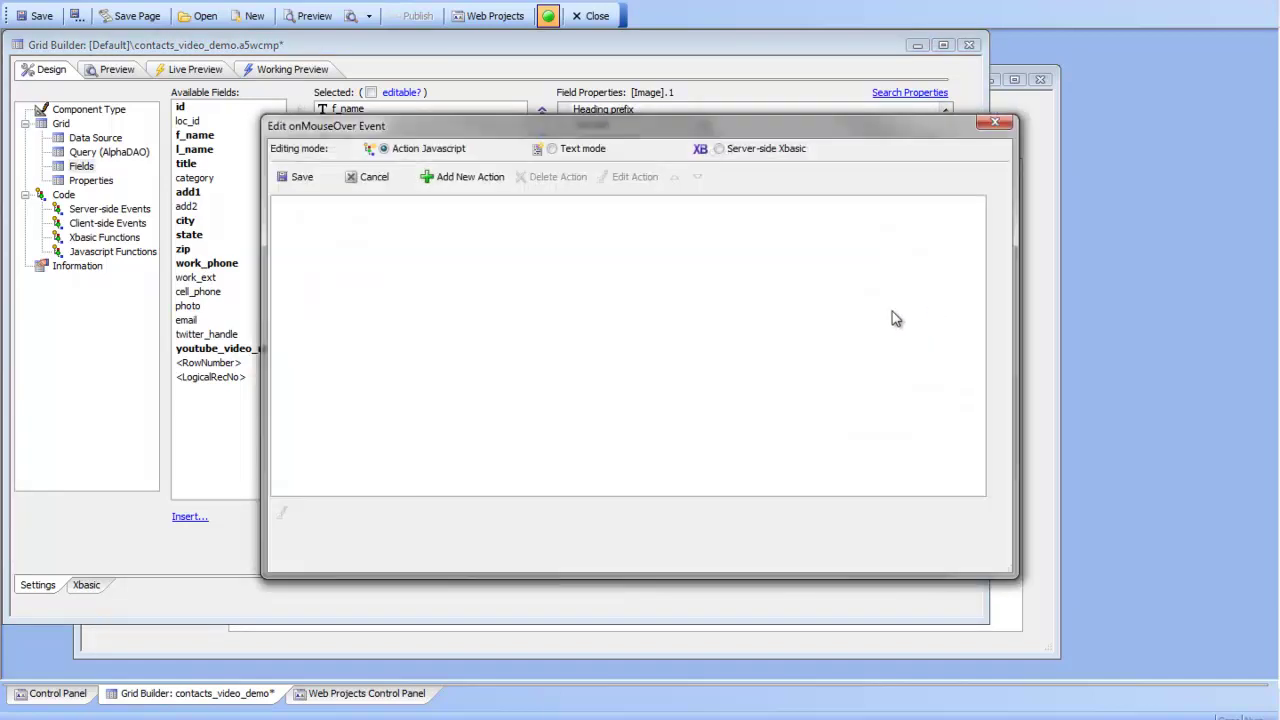
left_click(446, 185)
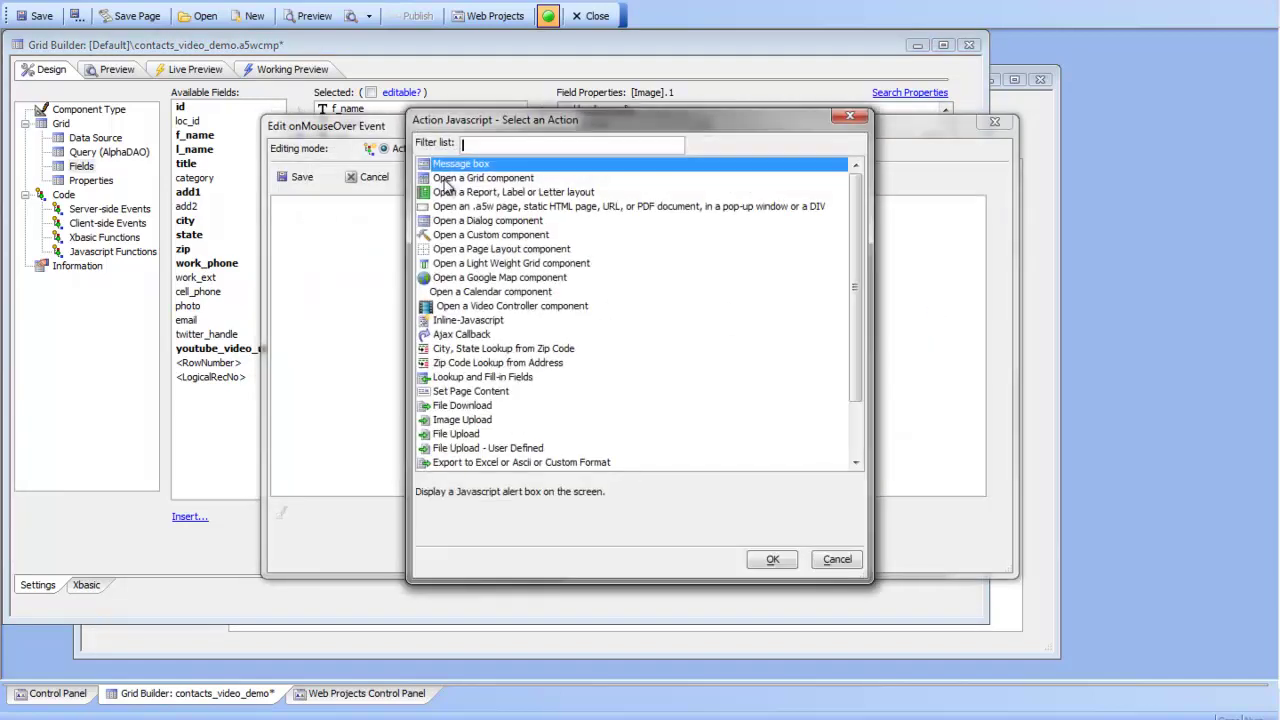
left_click(473, 321)
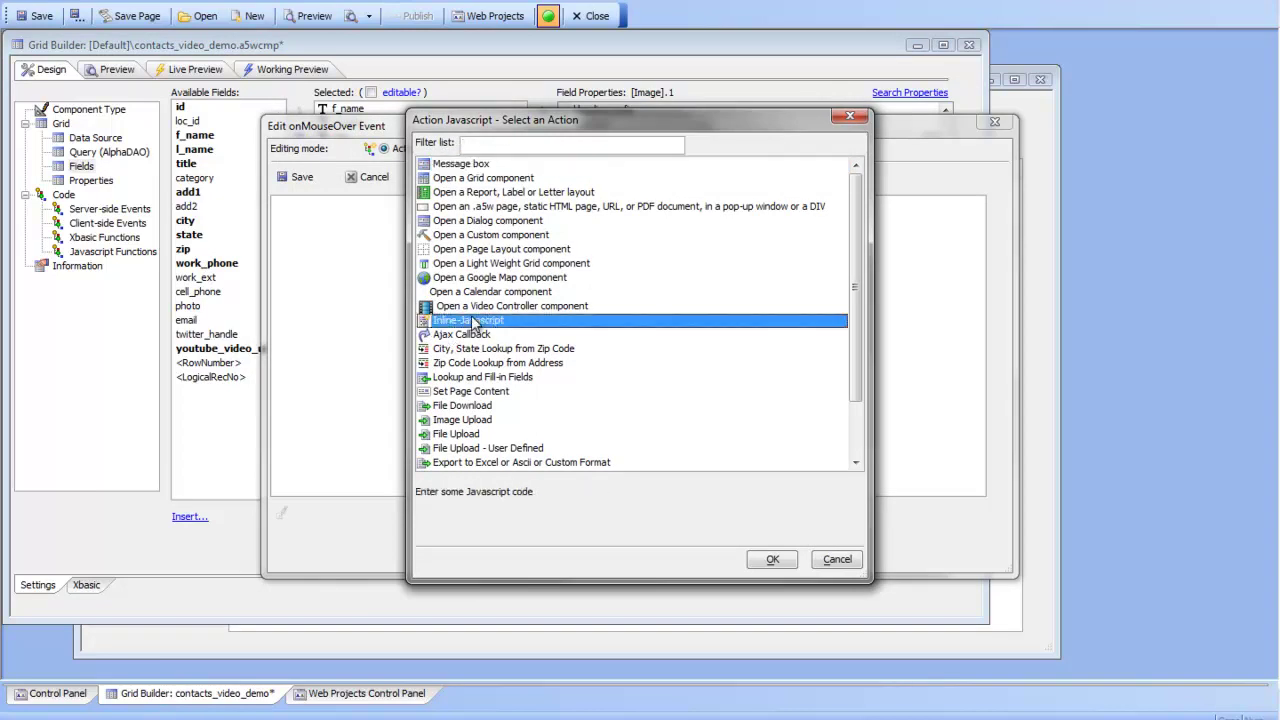
left_click(784, 562)
right_click(406, 258)
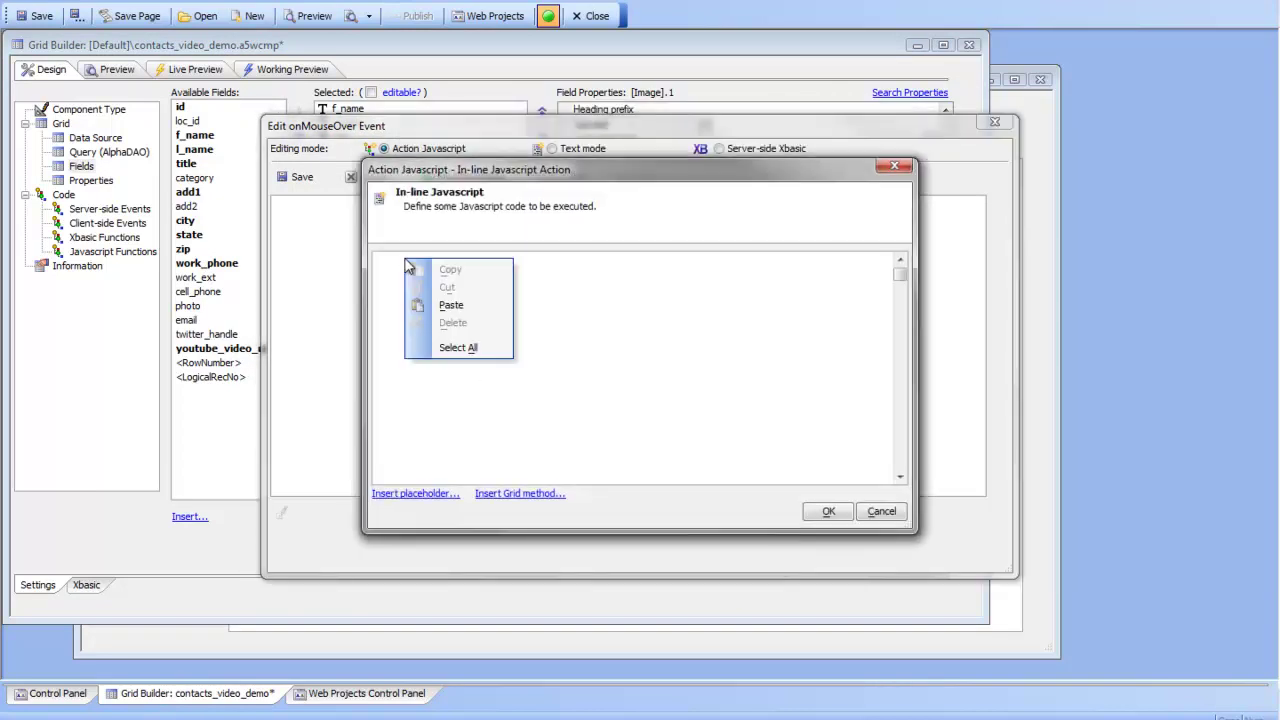
left_click(446, 302)
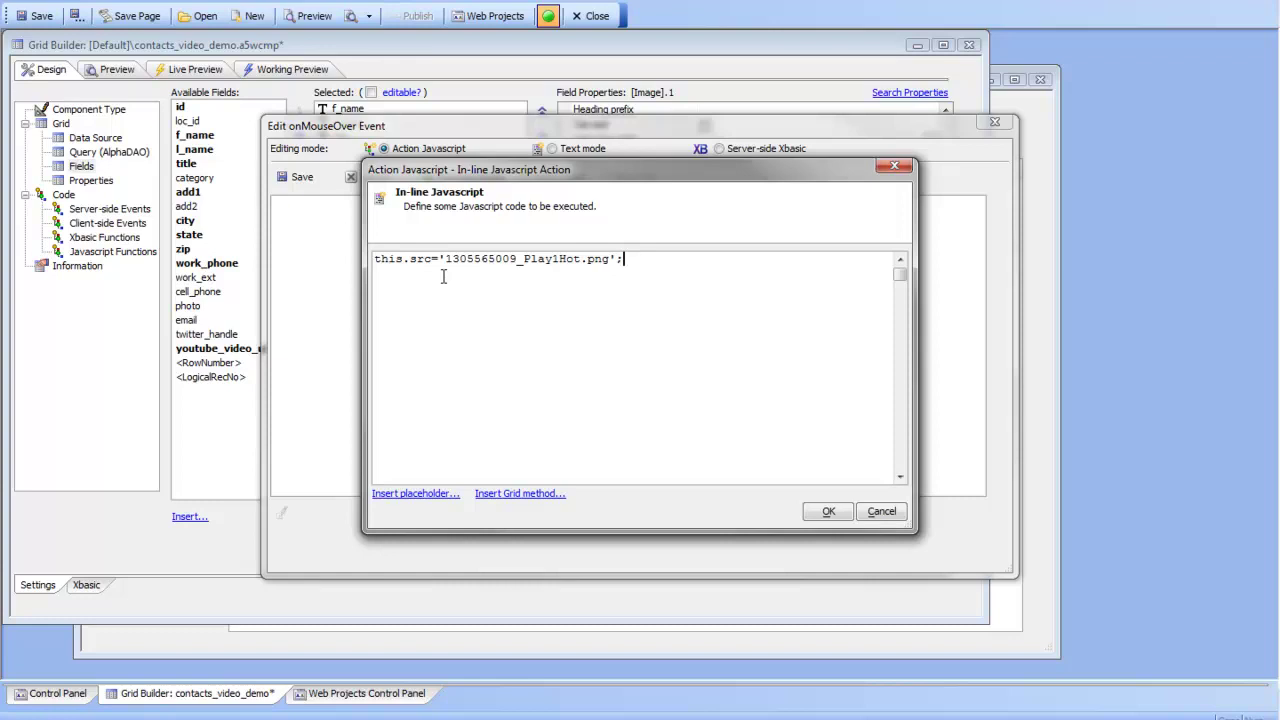
left_click(829, 511)
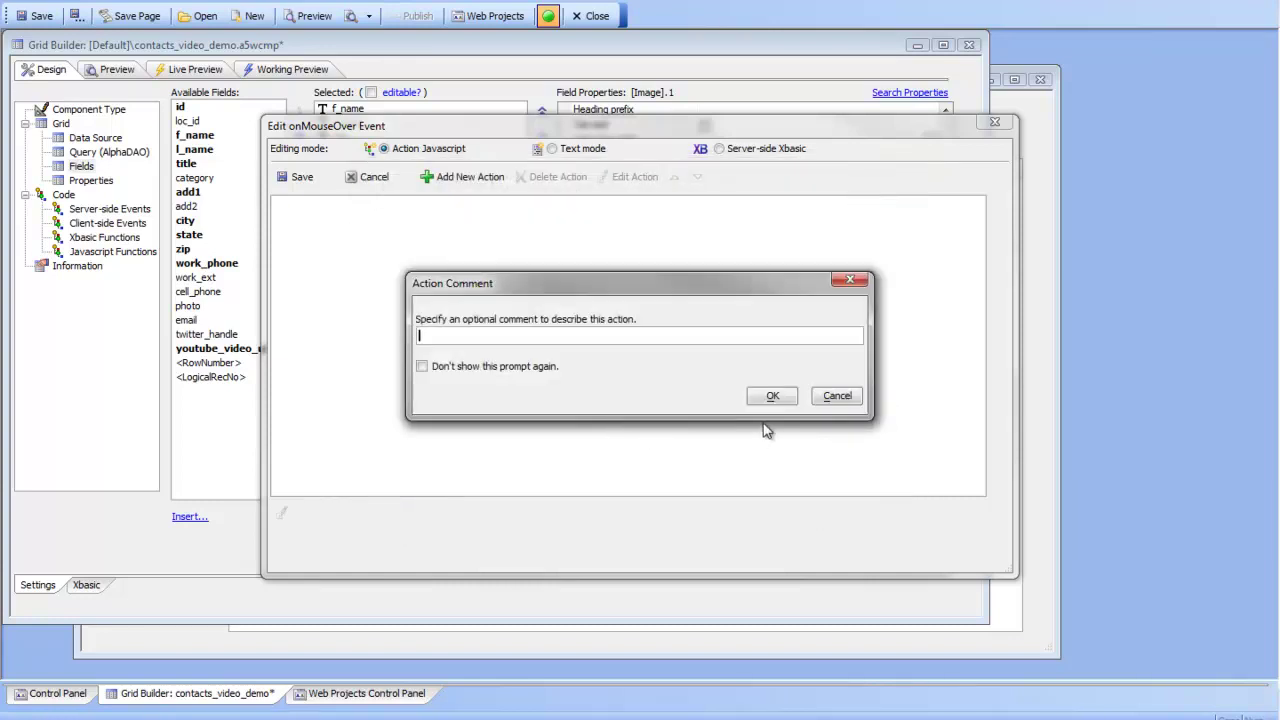
left_click(772, 395)
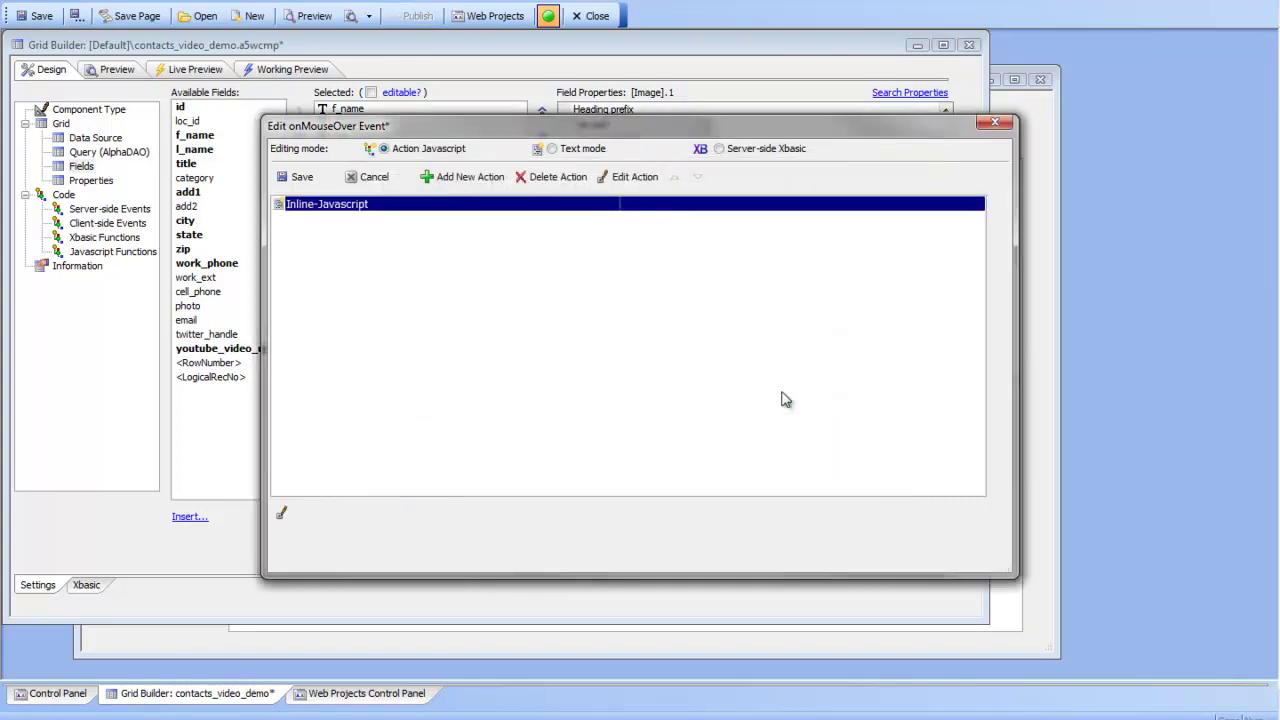
left_click(302, 177)
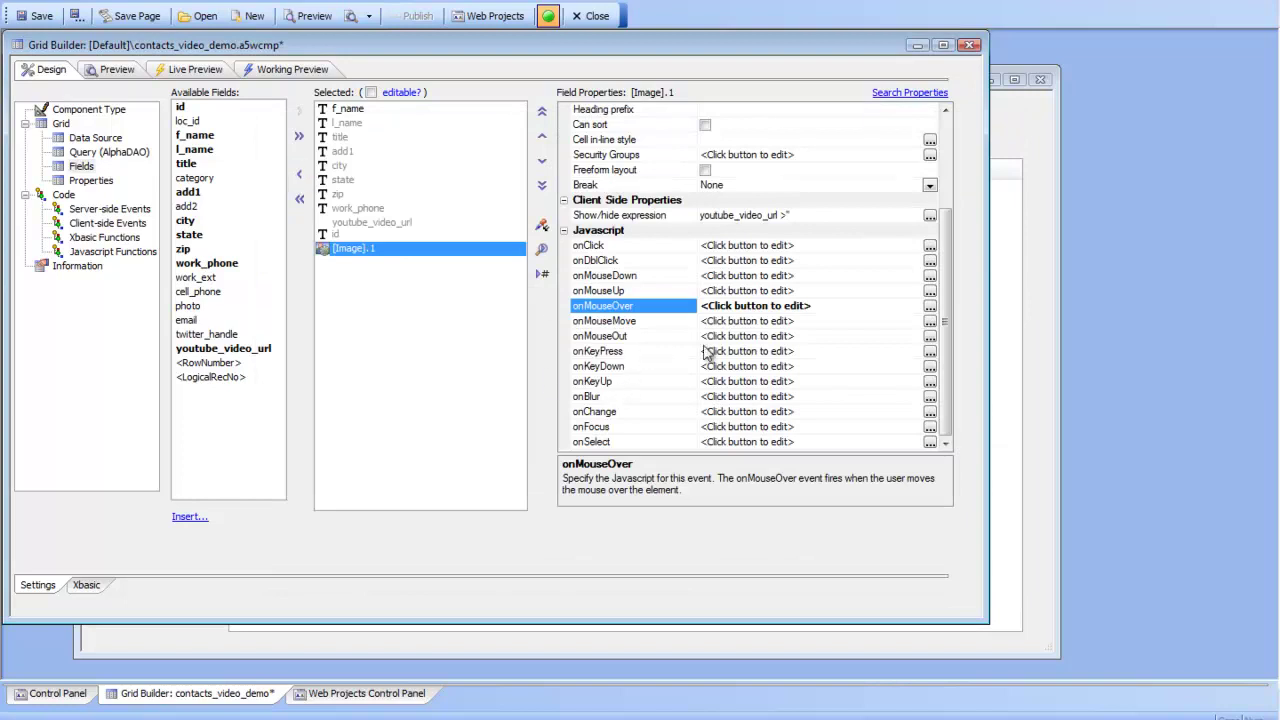
left_click(930, 341)
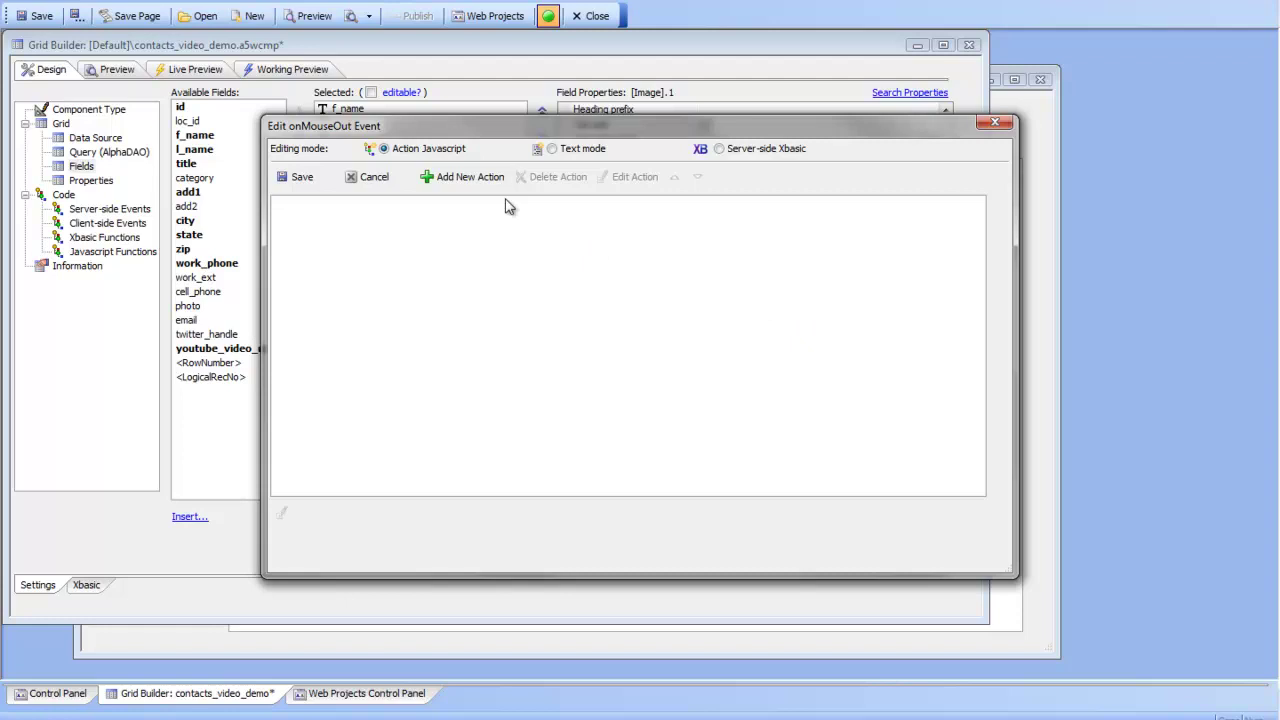
left_click(468, 177)
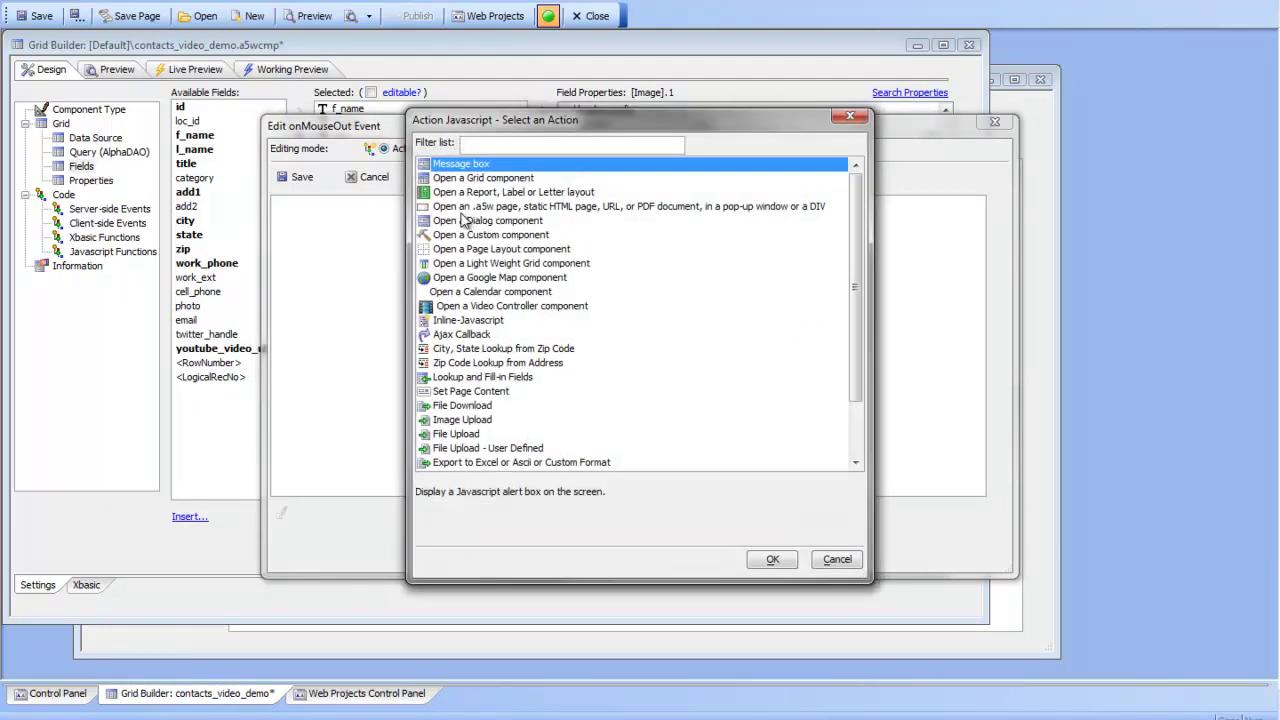
left_click(479, 321)
left_click(772, 559)
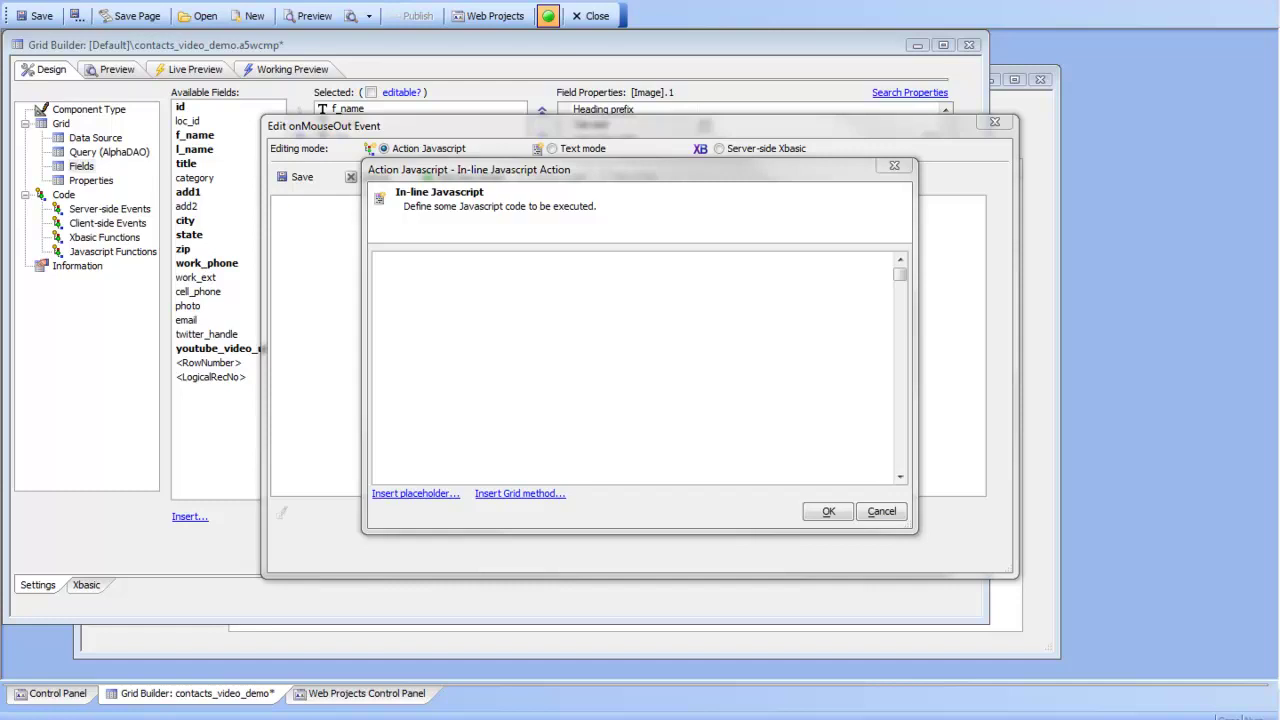
left_click(446, 262)
right_click(427, 260)
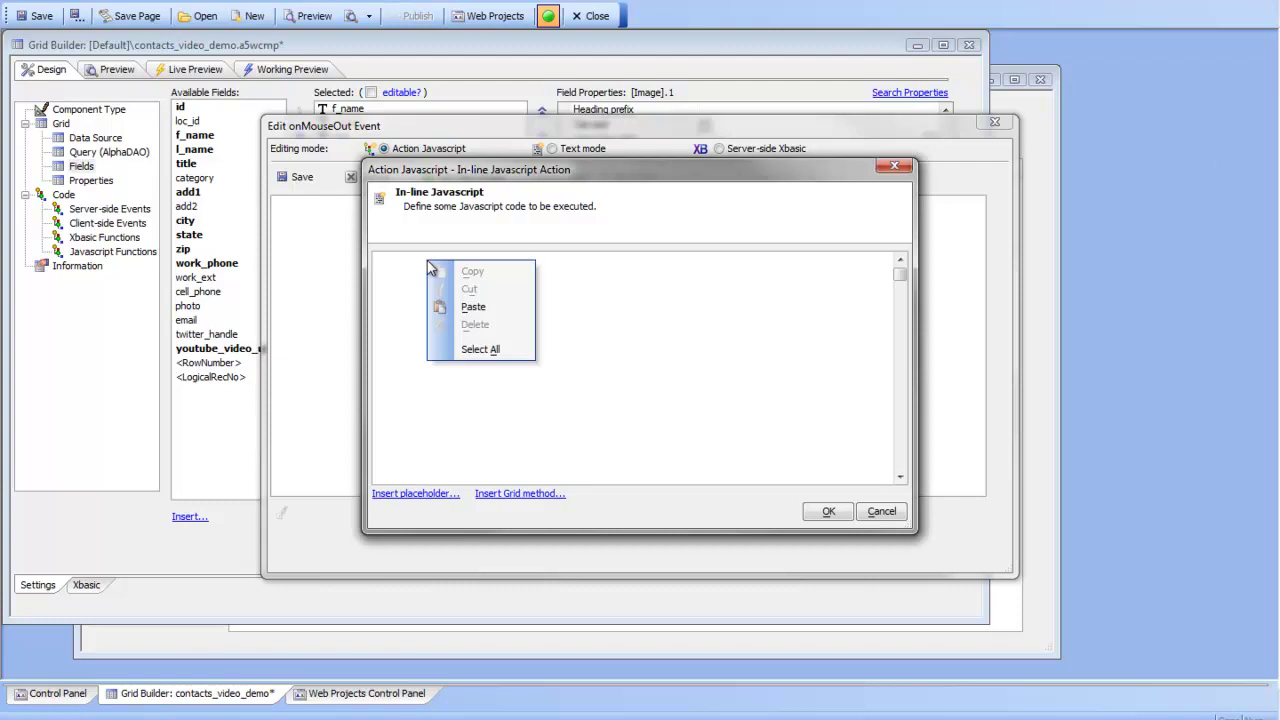
left_click(472, 306)
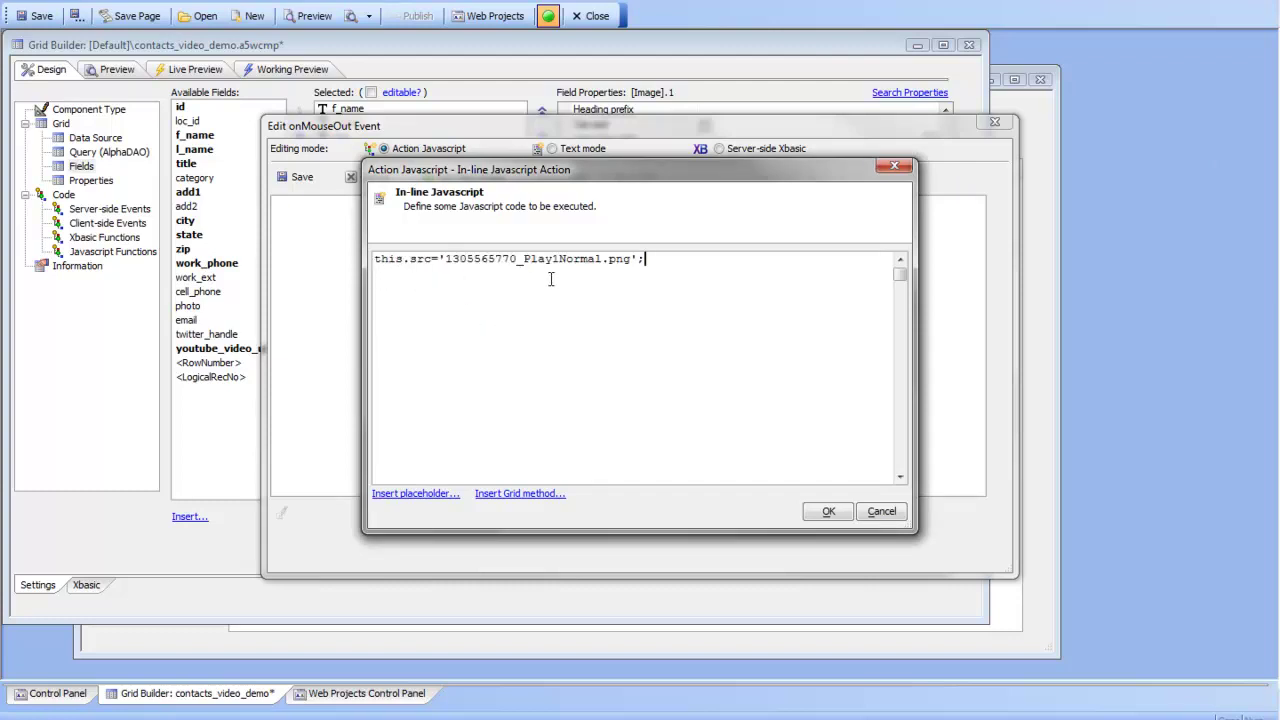
left_click(828, 511)
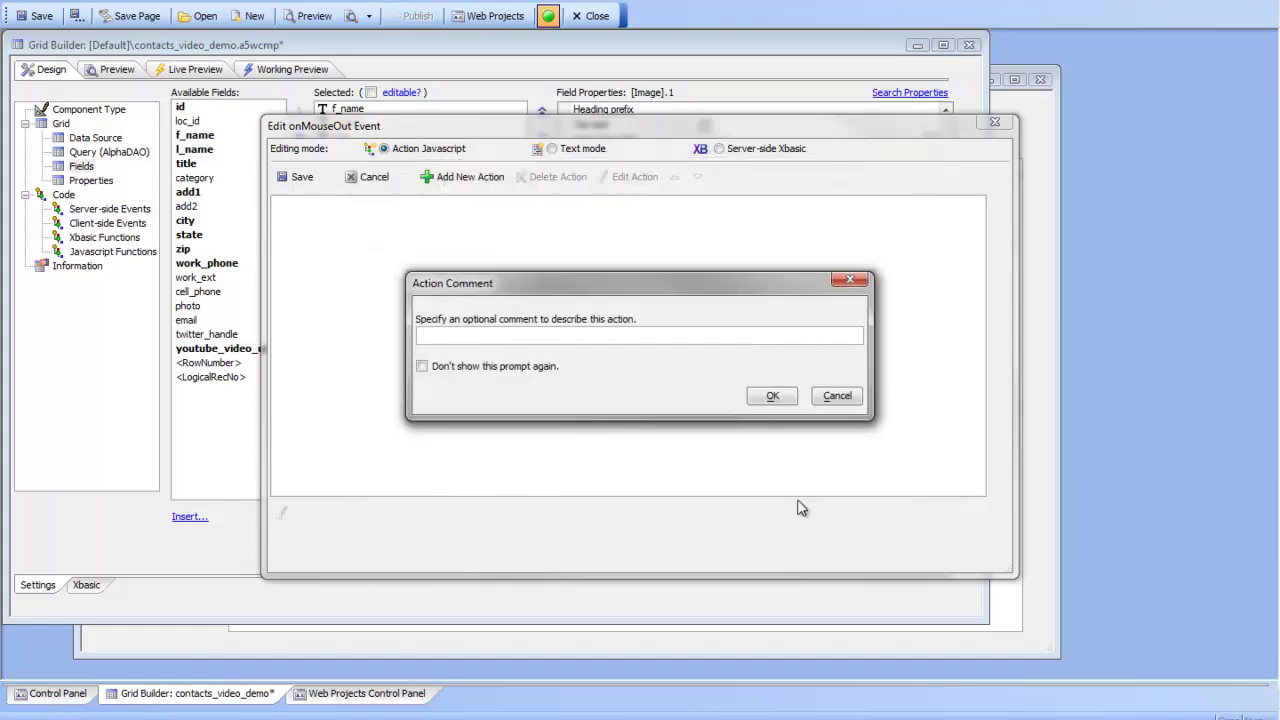
left_click(777, 395)
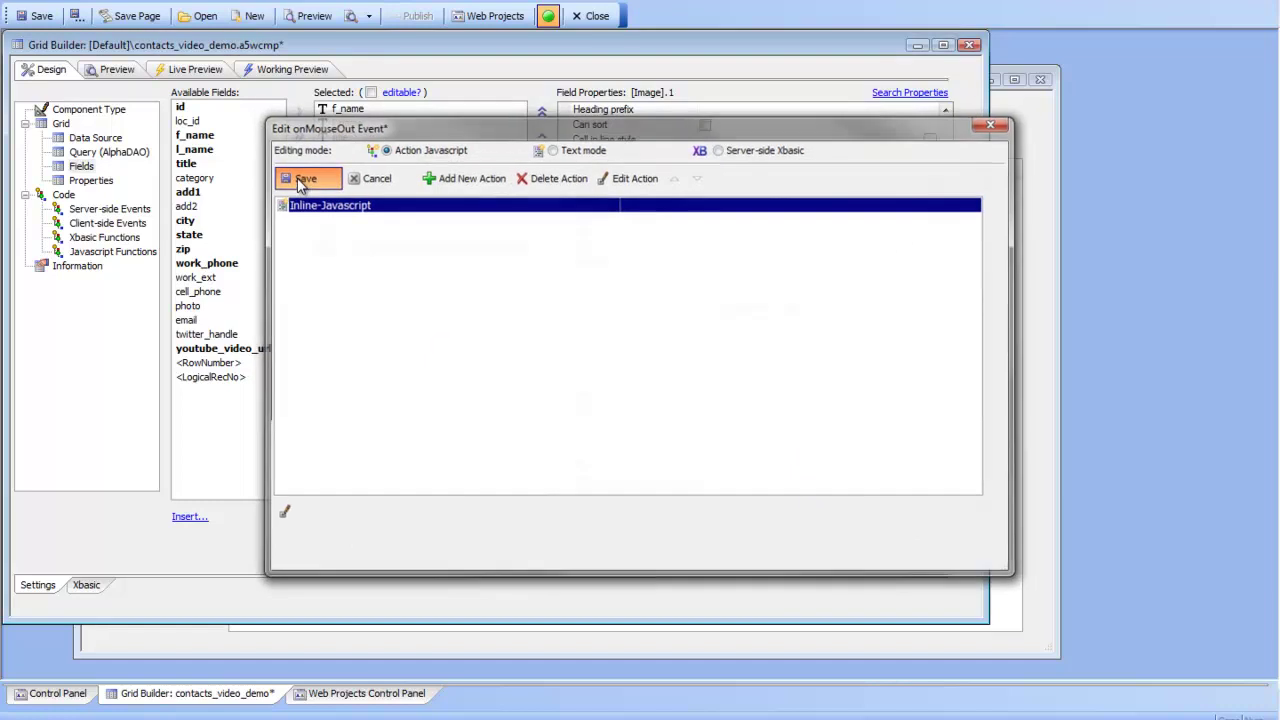
left_click(297, 177)
Scroll through the live contacts list to check the play buttons, then return to Design view
left_click(190, 69)
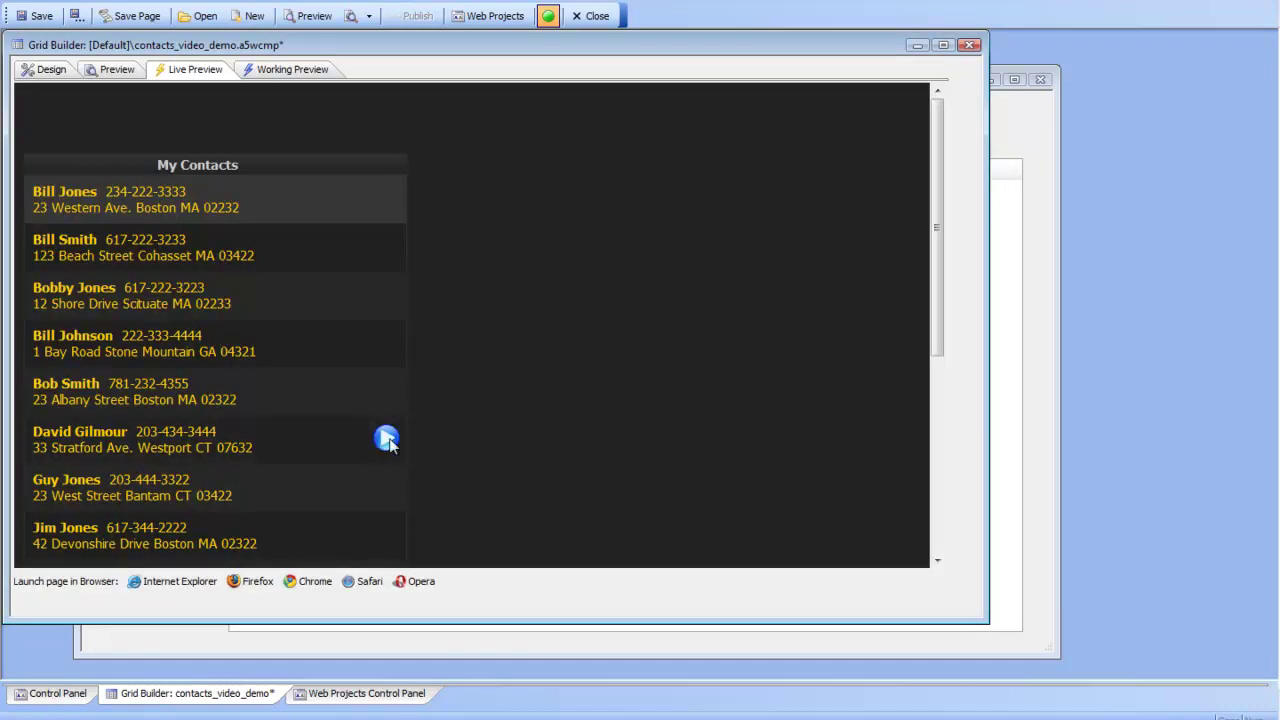
left_click_drag(942, 226, 959, 348)
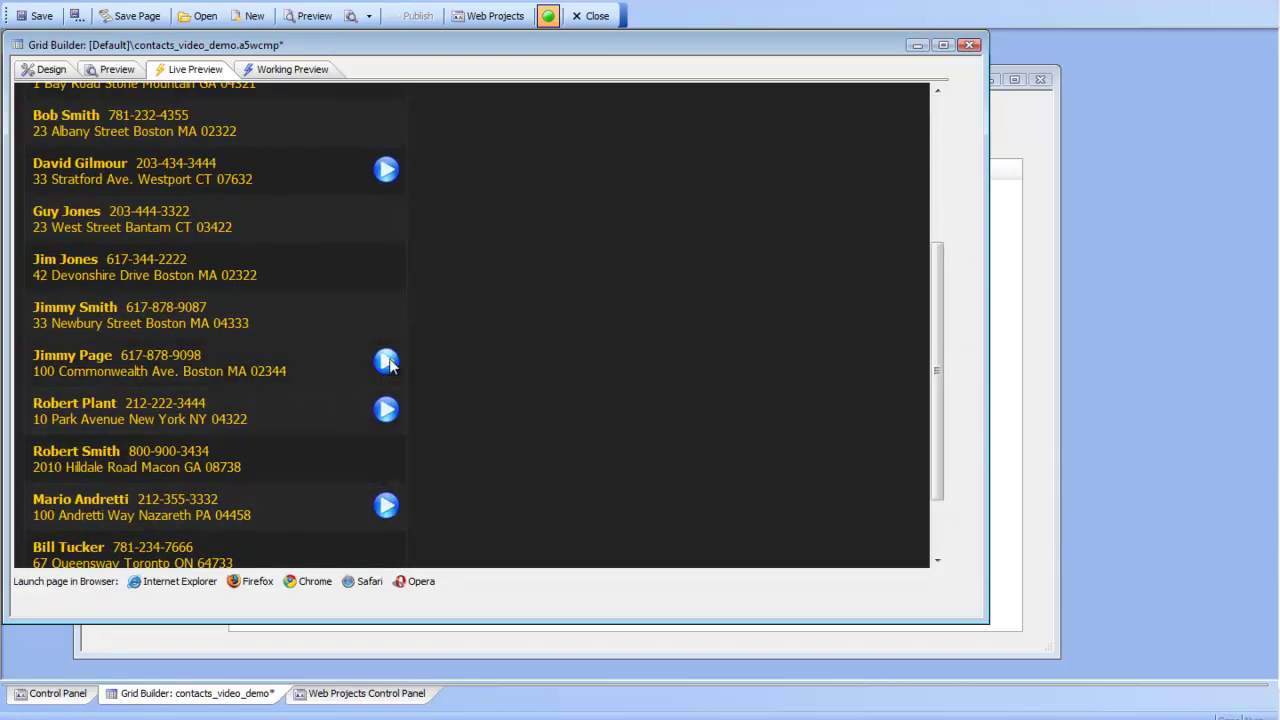
left_click_drag(935, 285, 948, 366)
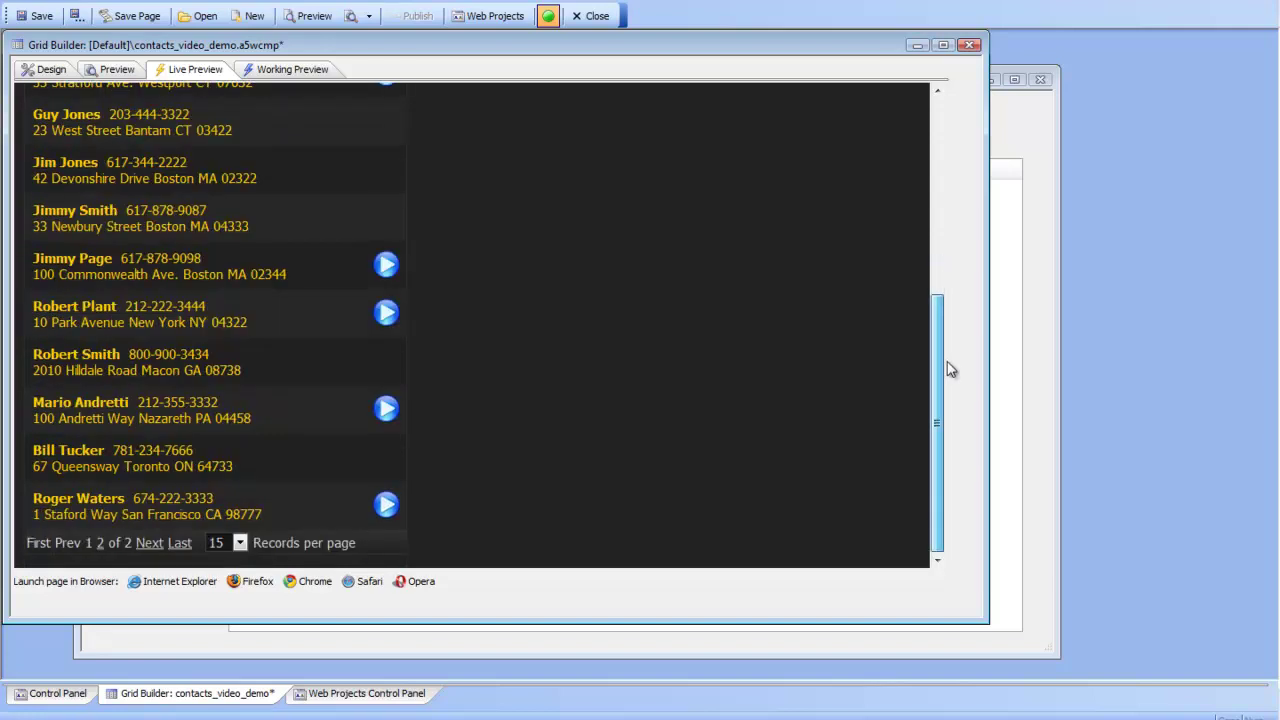
left_click_drag(945, 314, 940, 123)
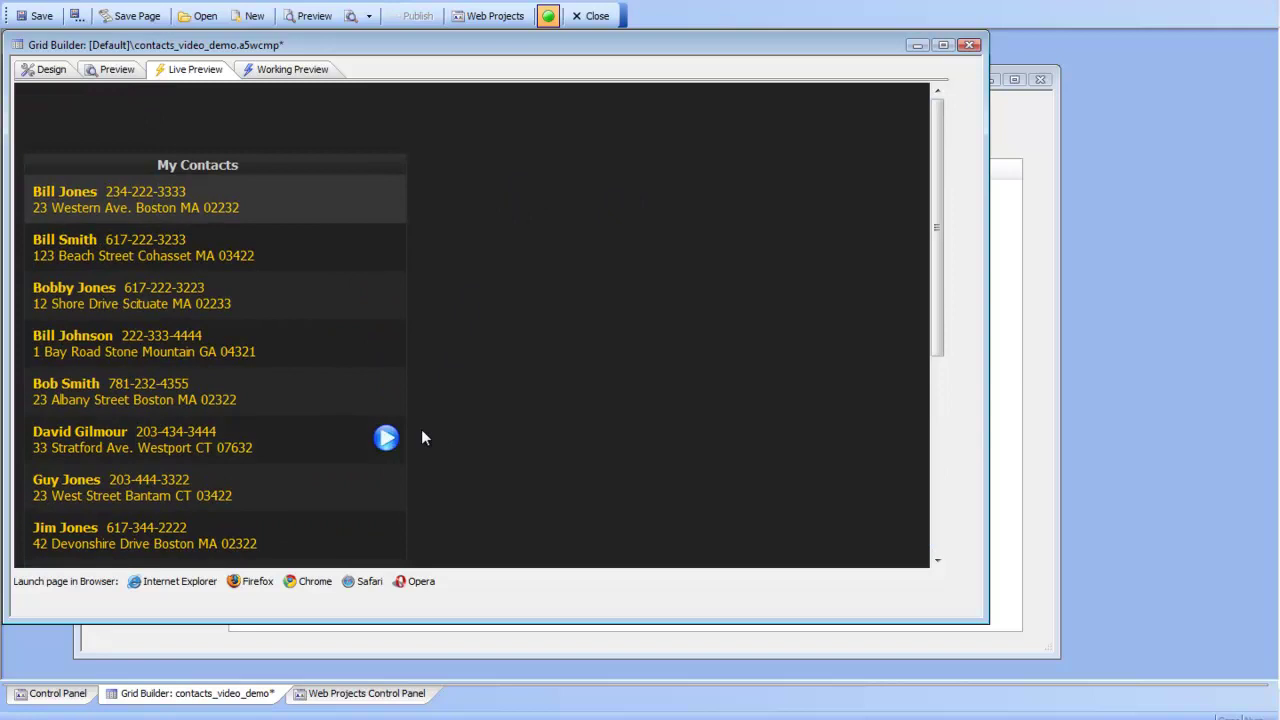
left_click(41, 76)
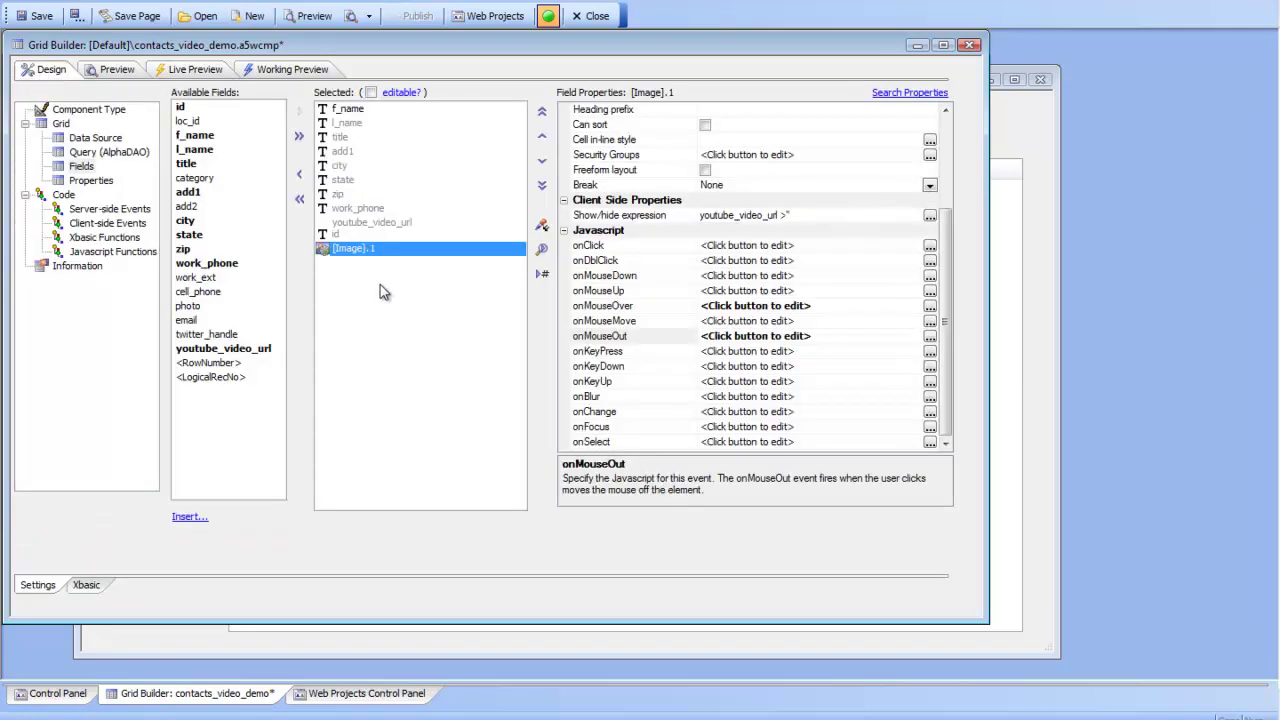
Add an onClick action that opens the video_controller1 Video Controller component
left_click(930, 246)
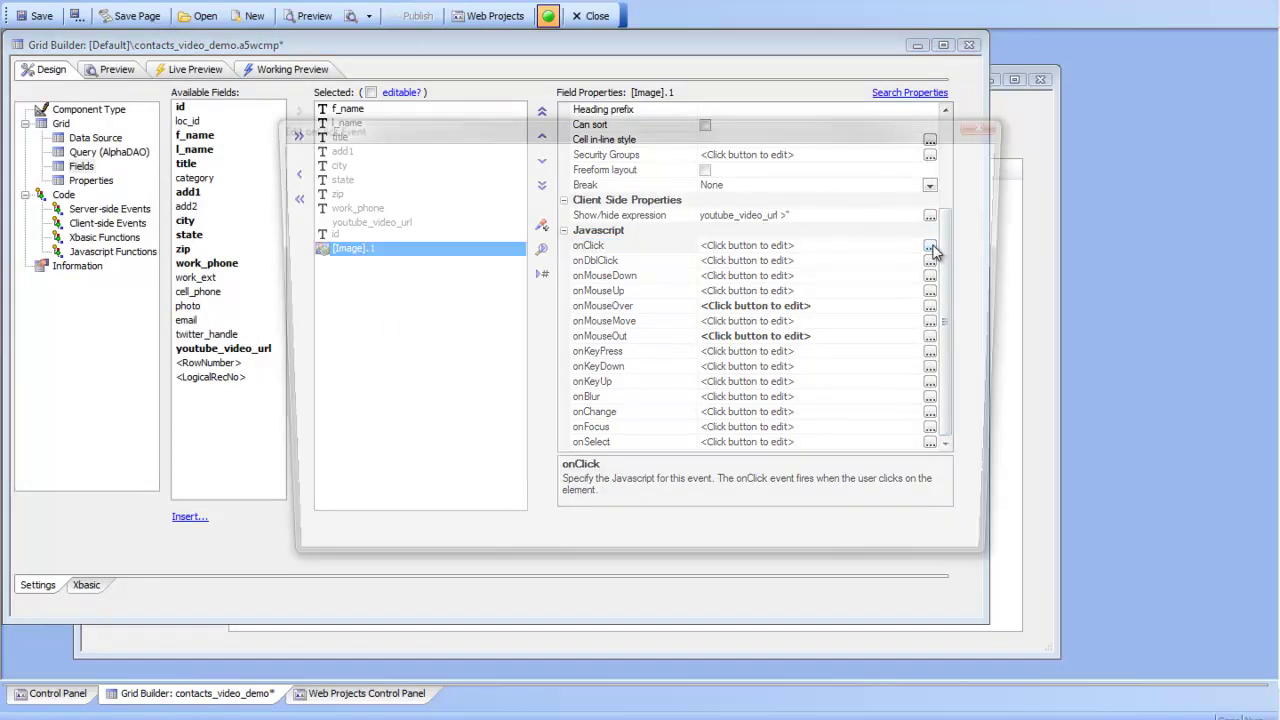
left_click(472, 178)
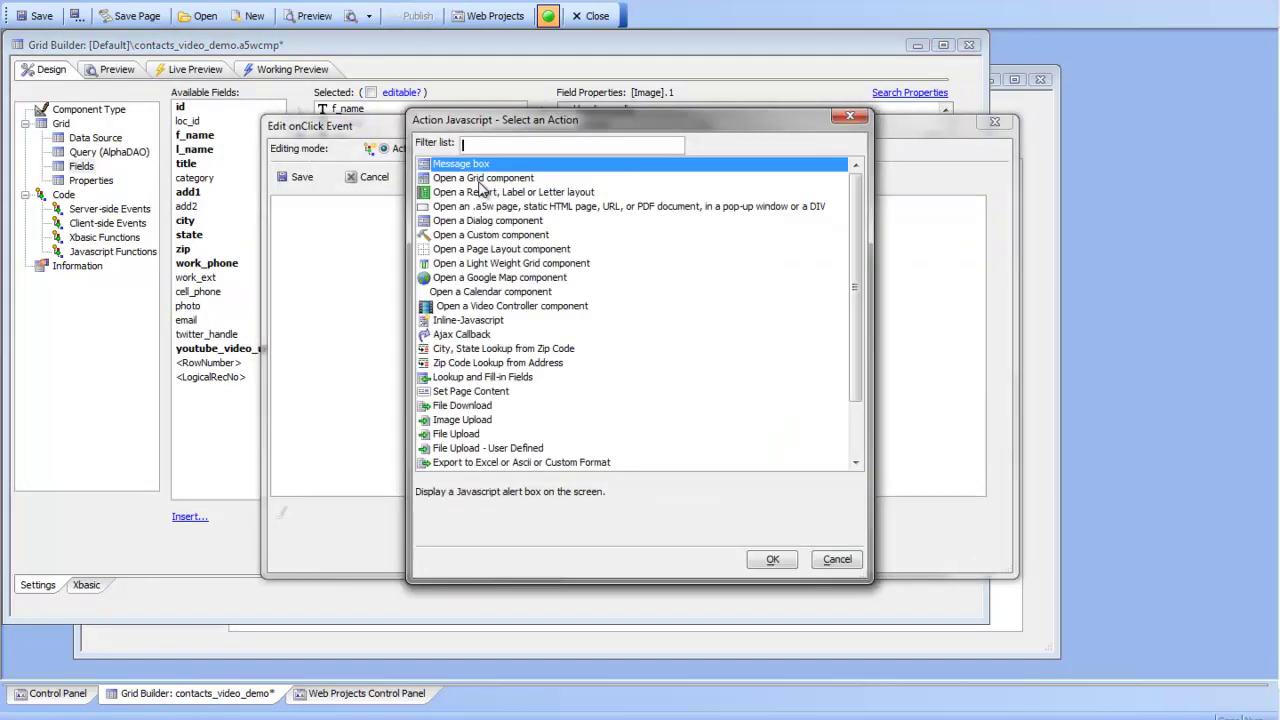
left_click(558, 313)
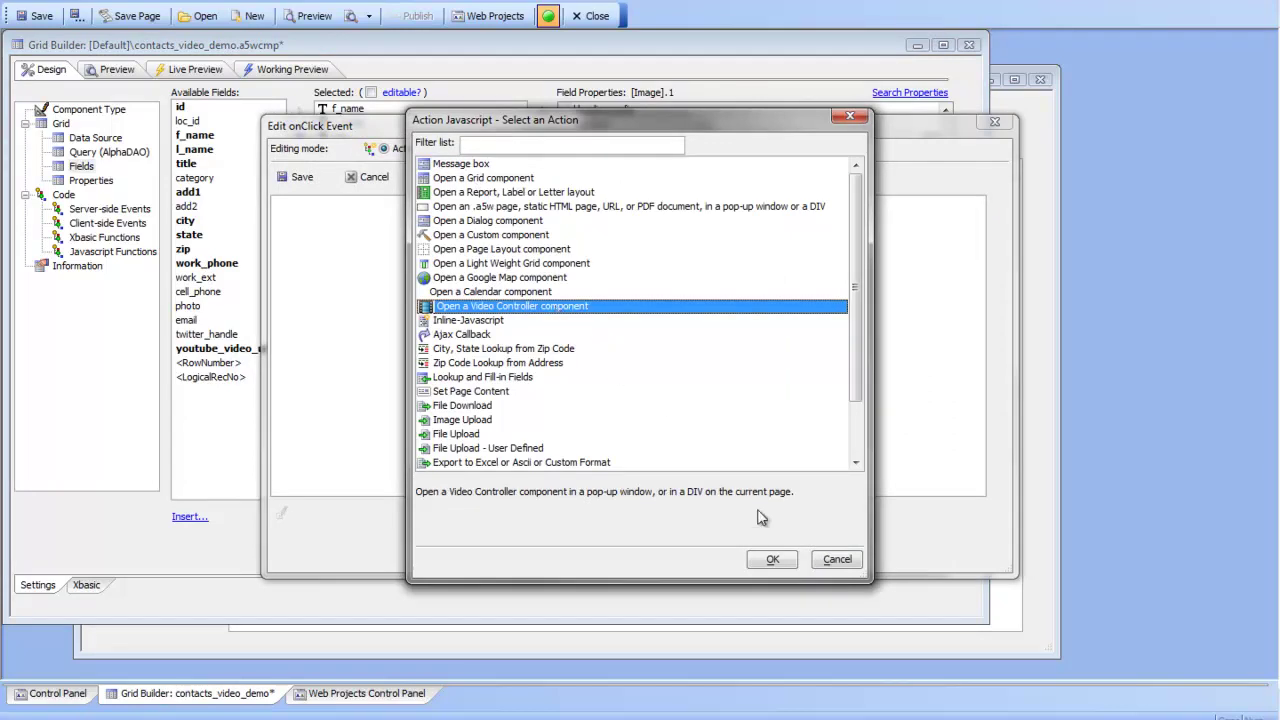
left_click(776, 561)
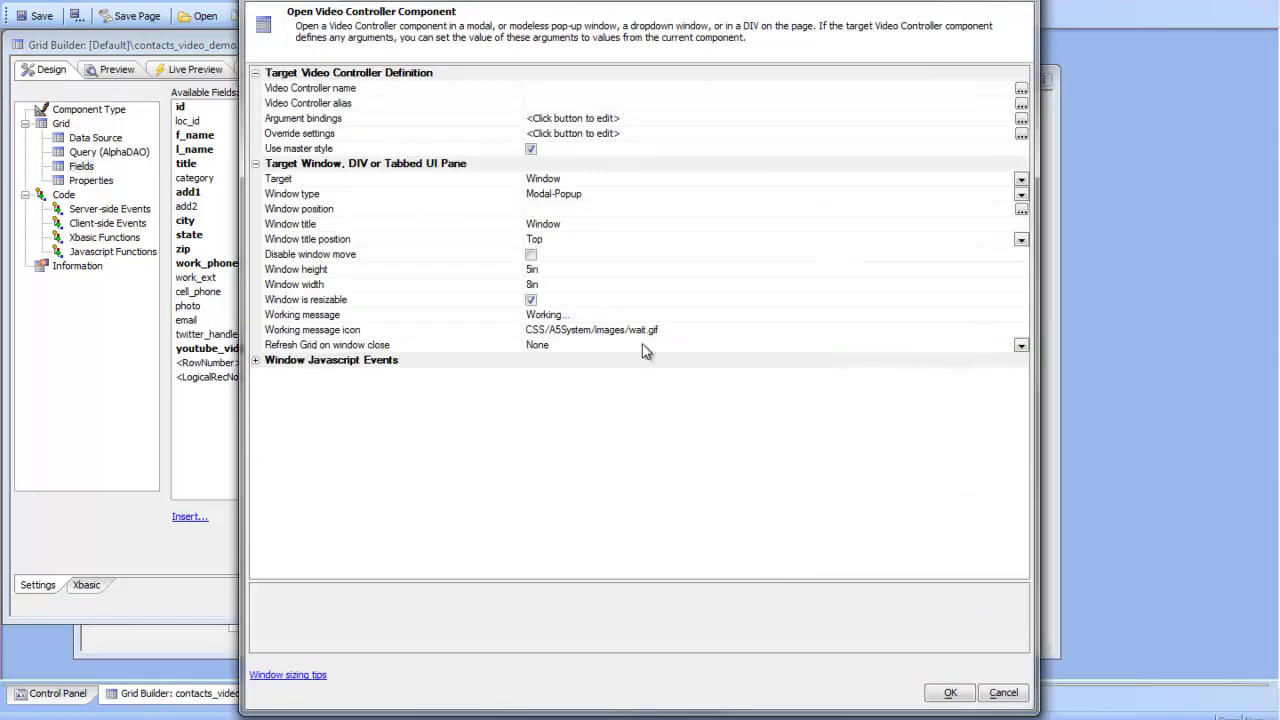
left_click(1021, 88)
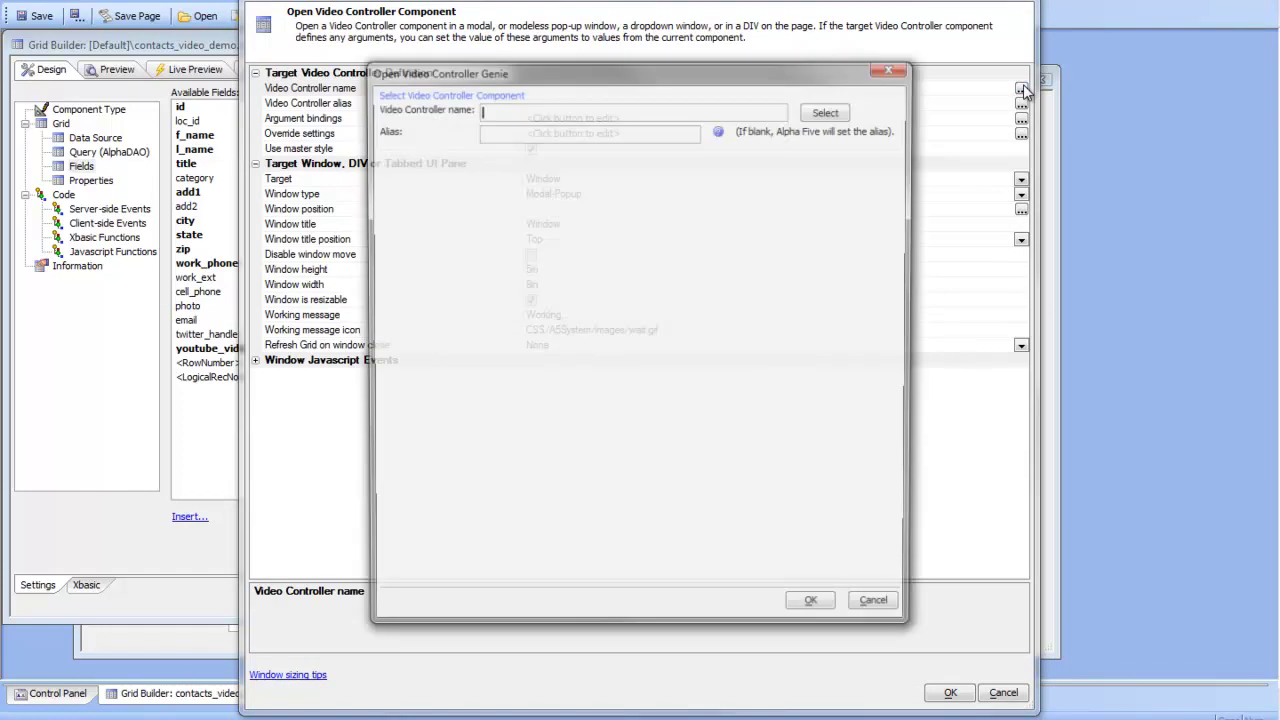
left_click(840, 112)
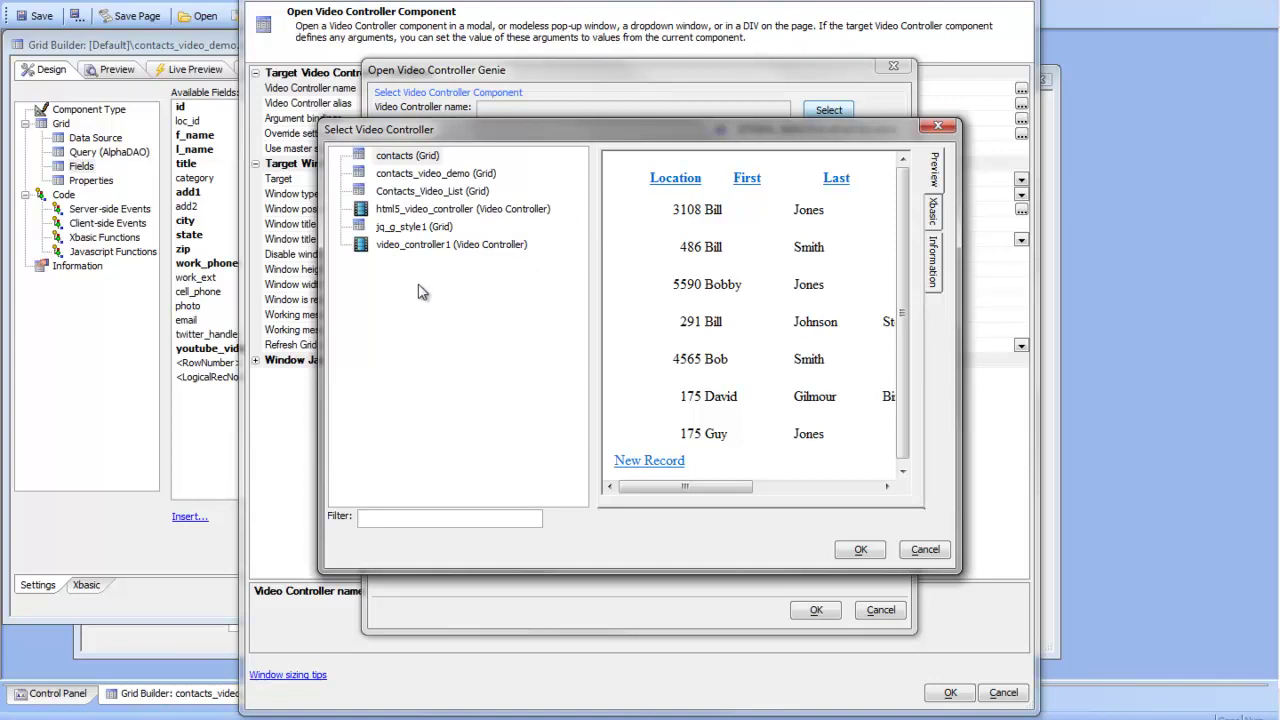
left_click(404, 247)
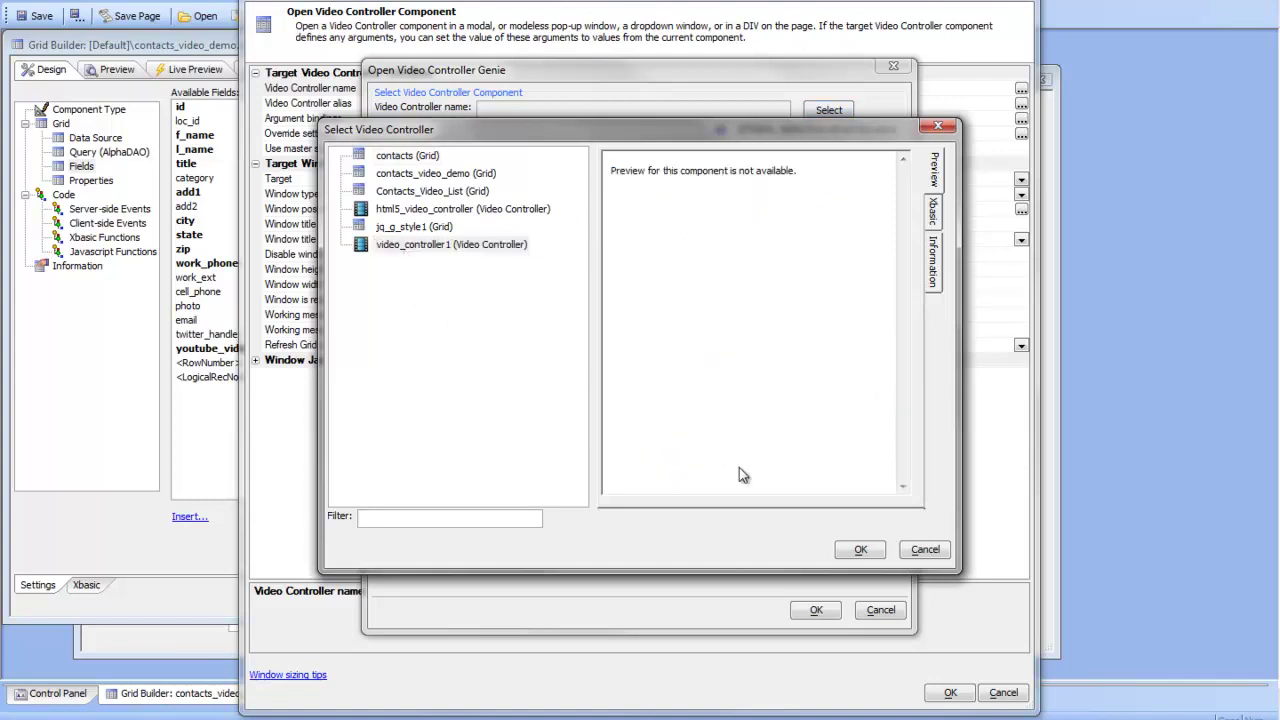
left_click(861, 553)
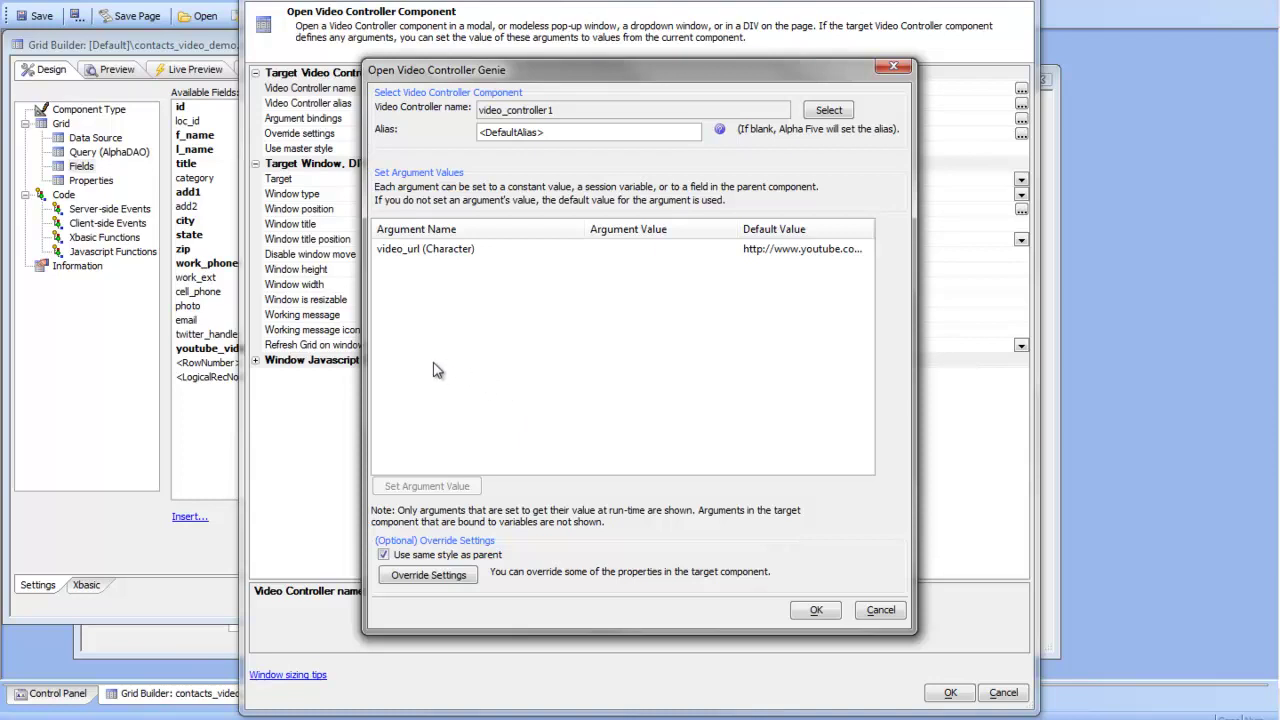
Bind the video_url argument to the {youtube_video_url} field placeholder
left_click(399, 256)
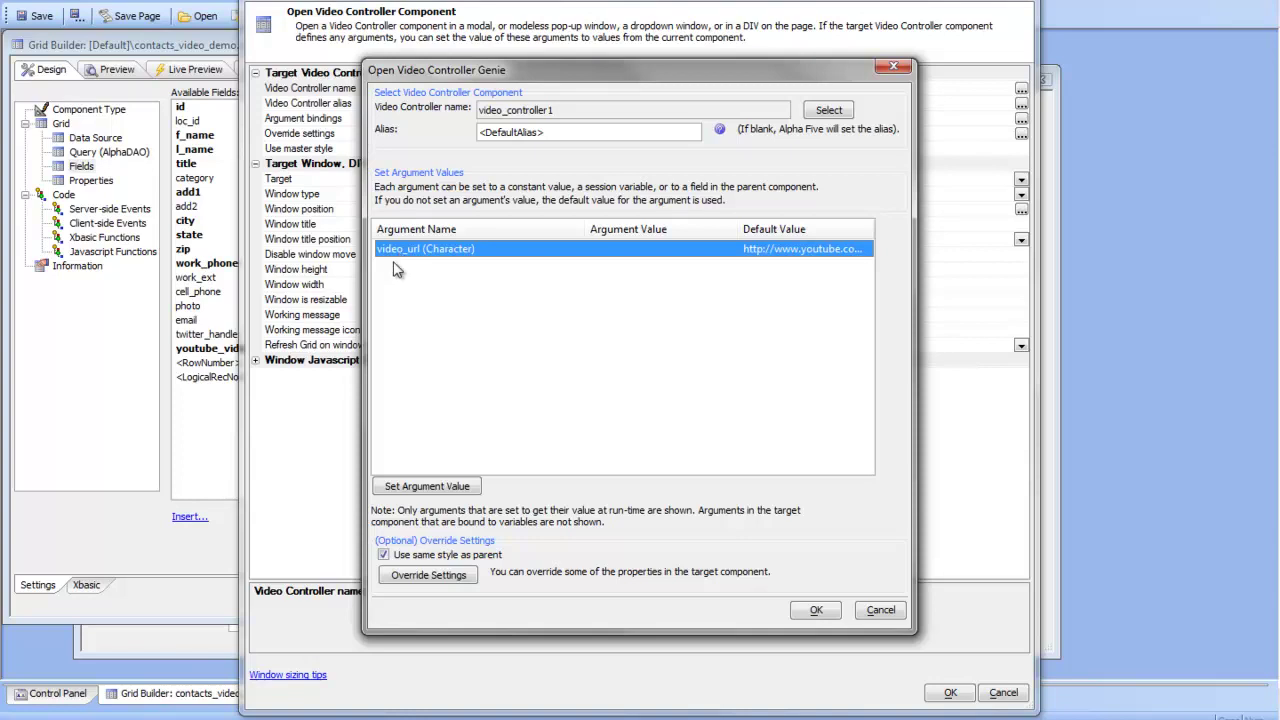
left_click(444, 488)
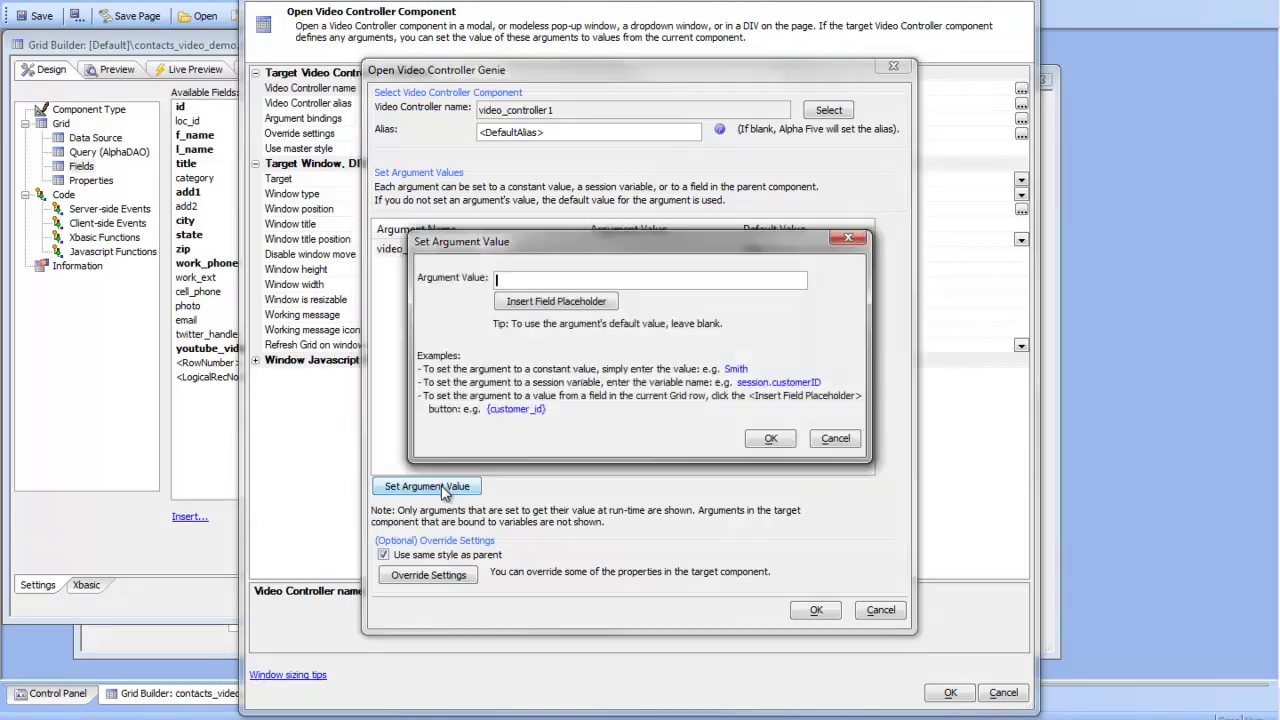
left_click(548, 303)
left_click(627, 437)
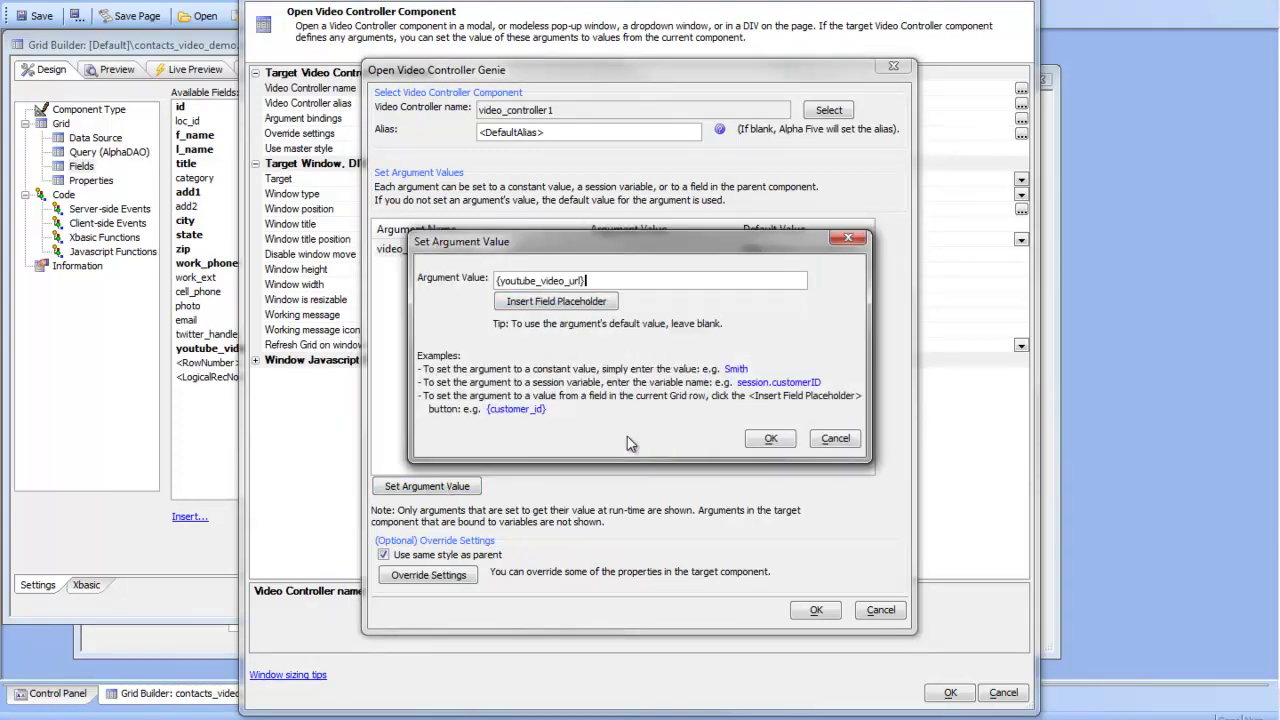
left_click(770, 439)
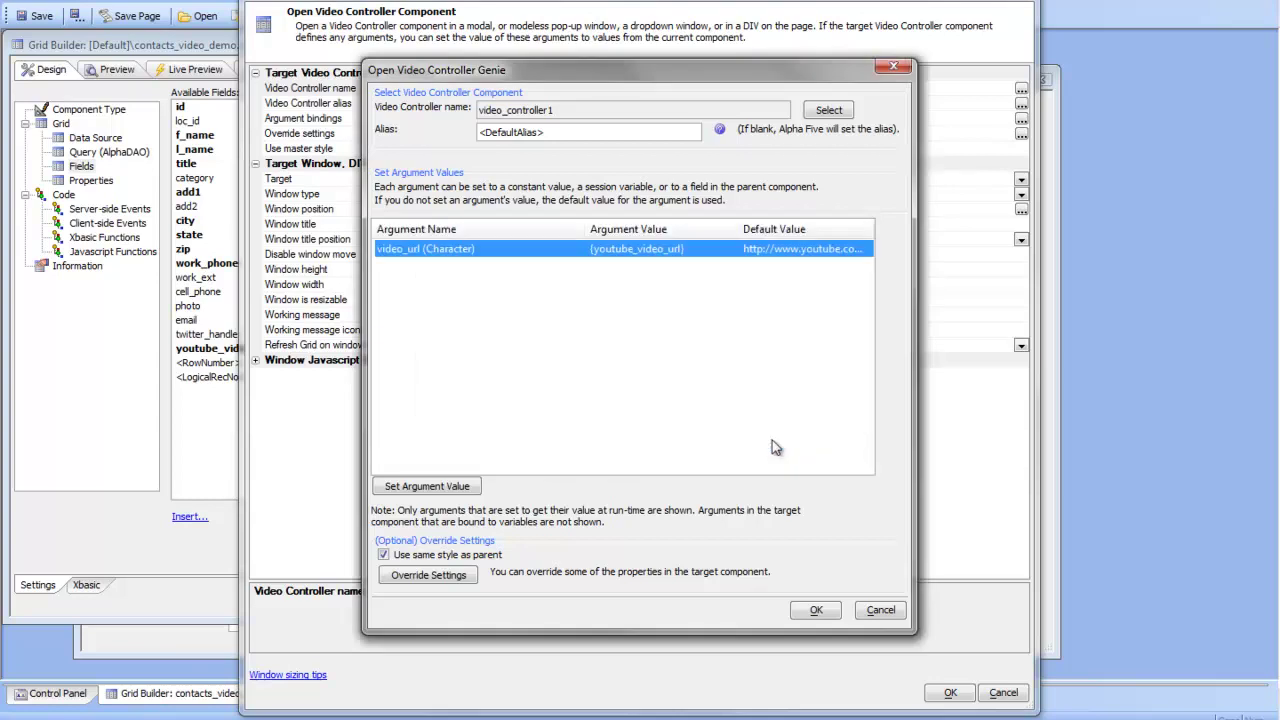
left_click(818, 610)
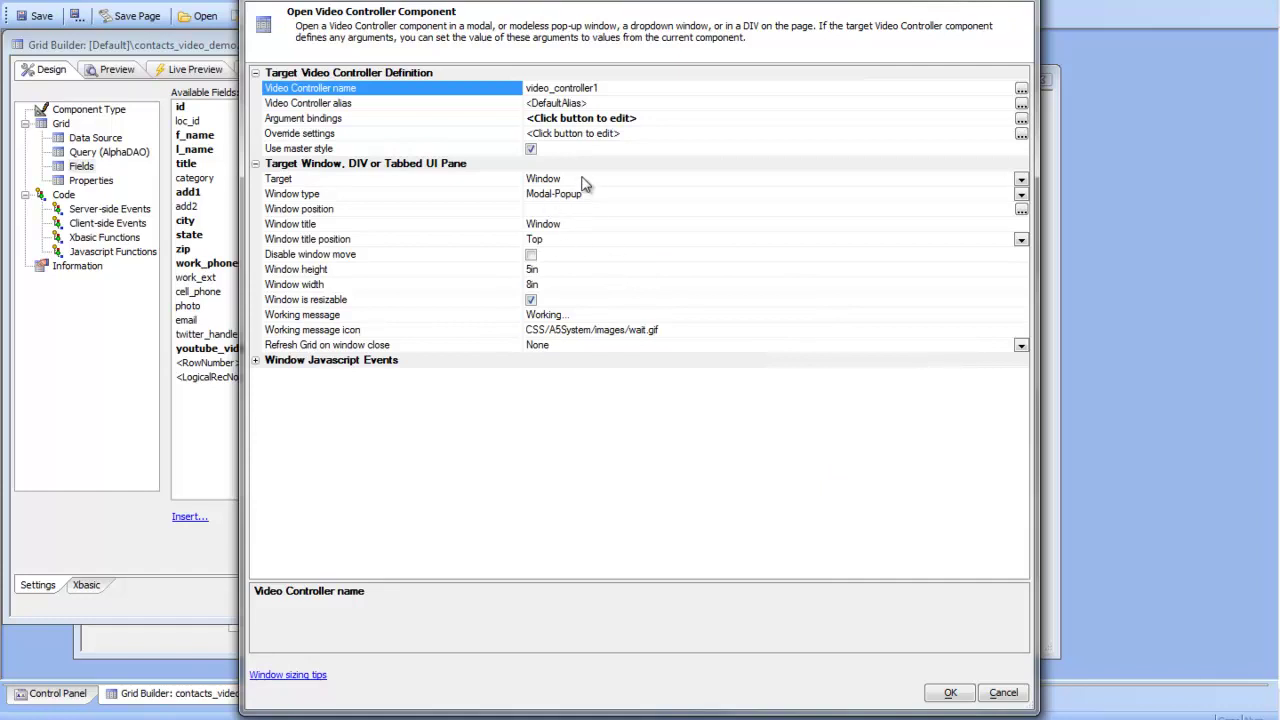
Make the video popup 480px high and 660px wide, non-resizable, with window move disabled
left_click(570, 270)
left_click_drag(565, 268, 465, 281)
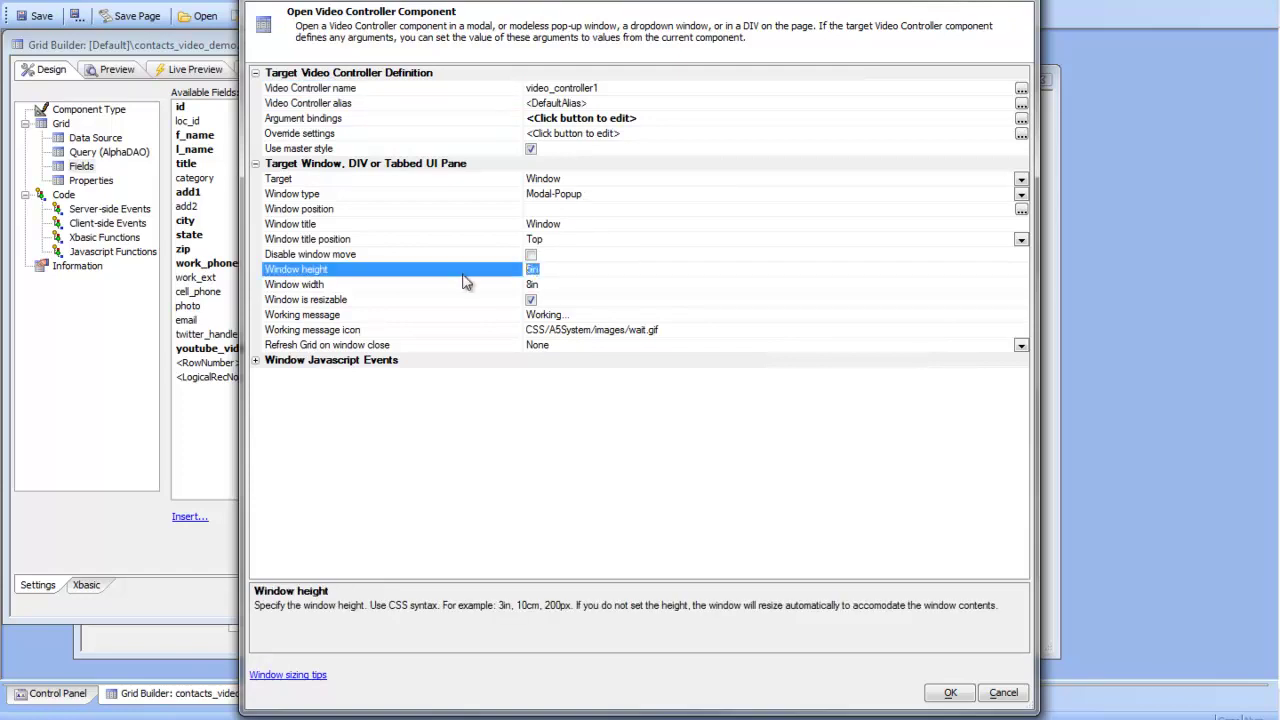
type("660p")
type("x")
left_click(566, 285)
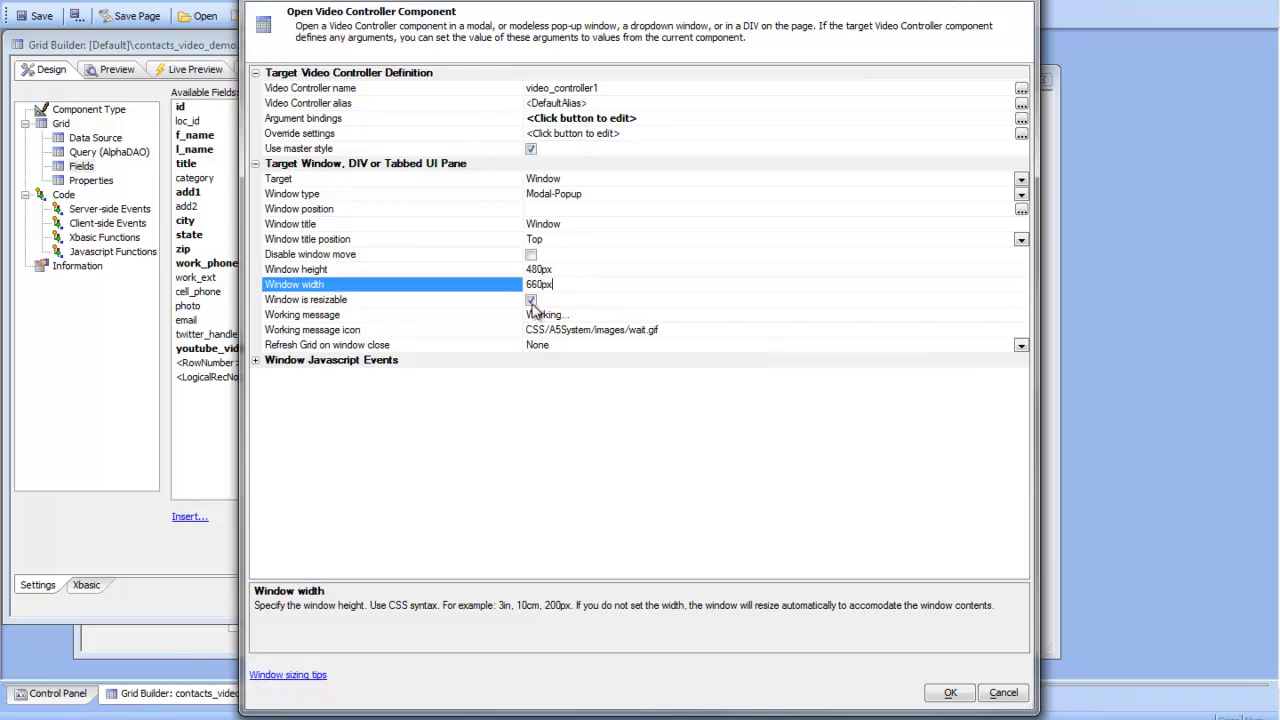
left_click(531, 301)
left_click(531, 255)
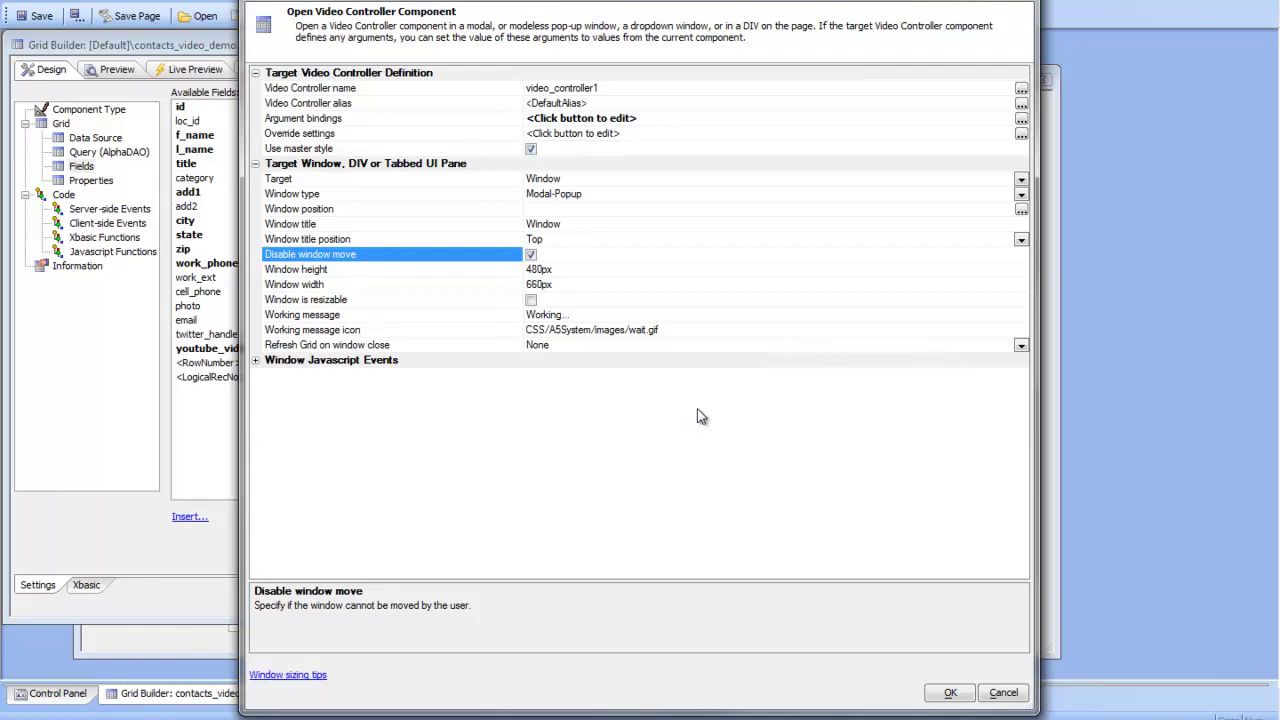
Save the onClick Open Video Controller action and view the grid in Live Preview
left_click(952, 693)
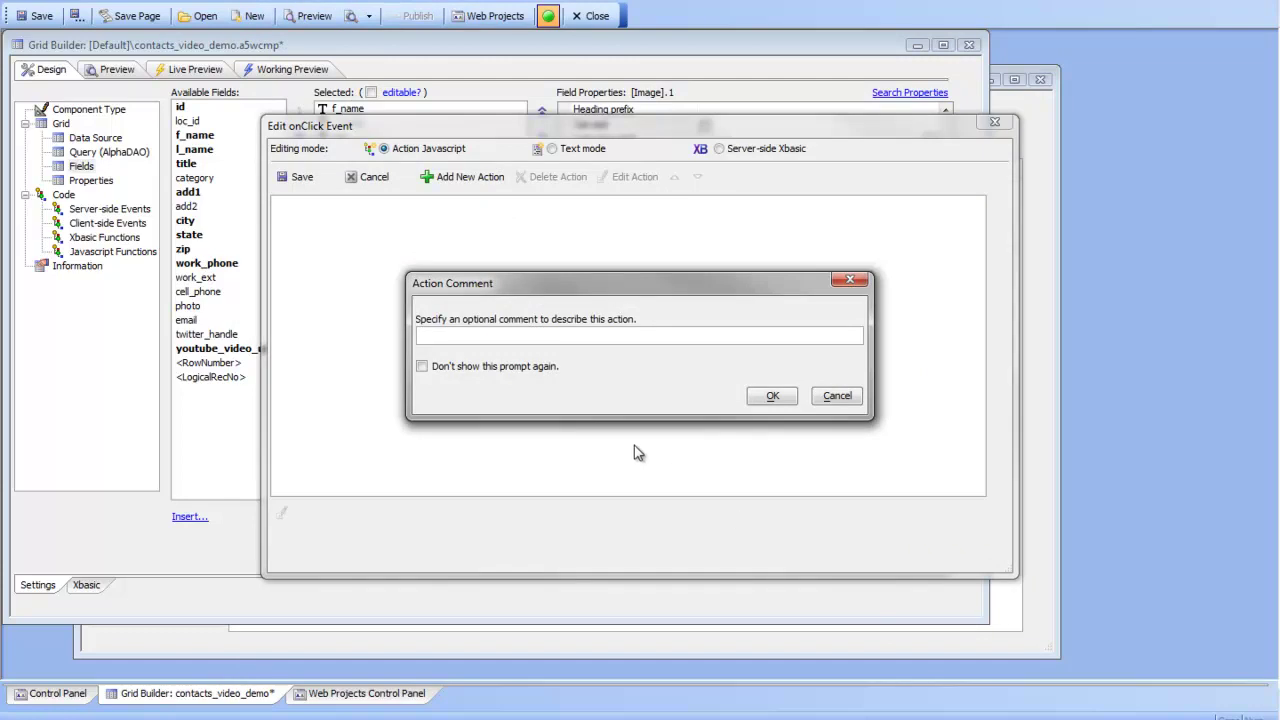
left_click(773, 397)
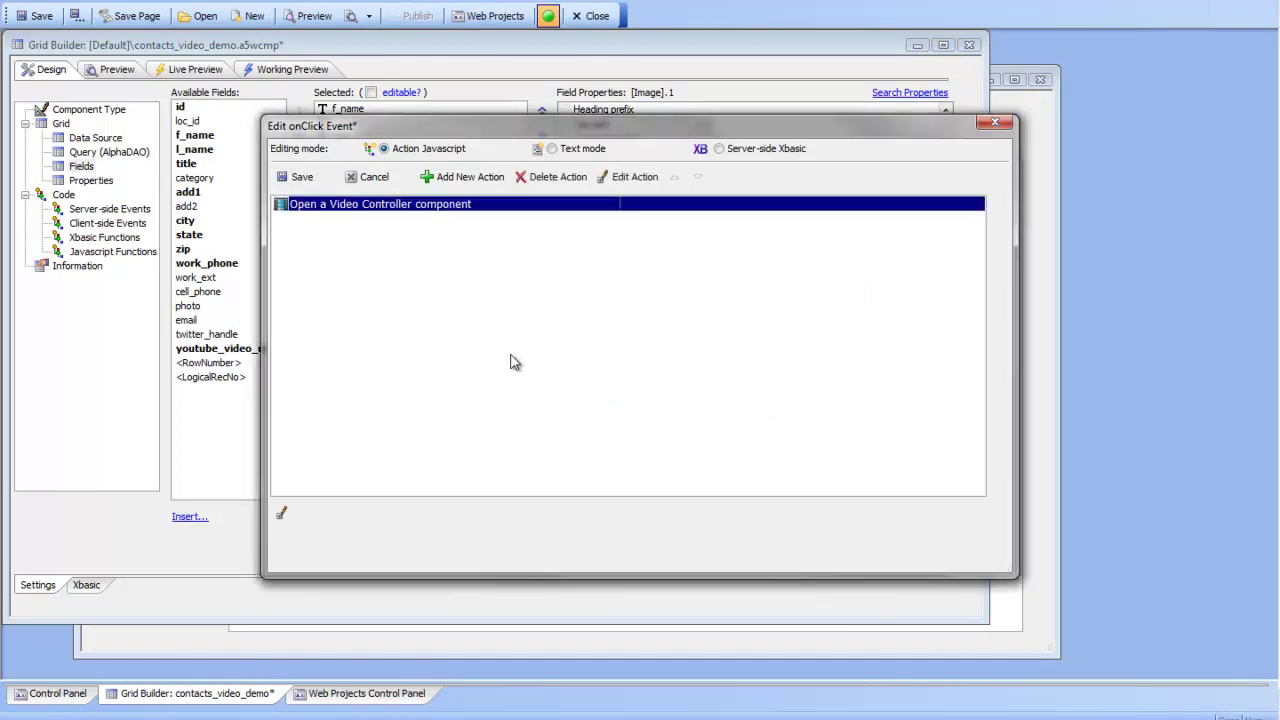
left_click(290, 176)
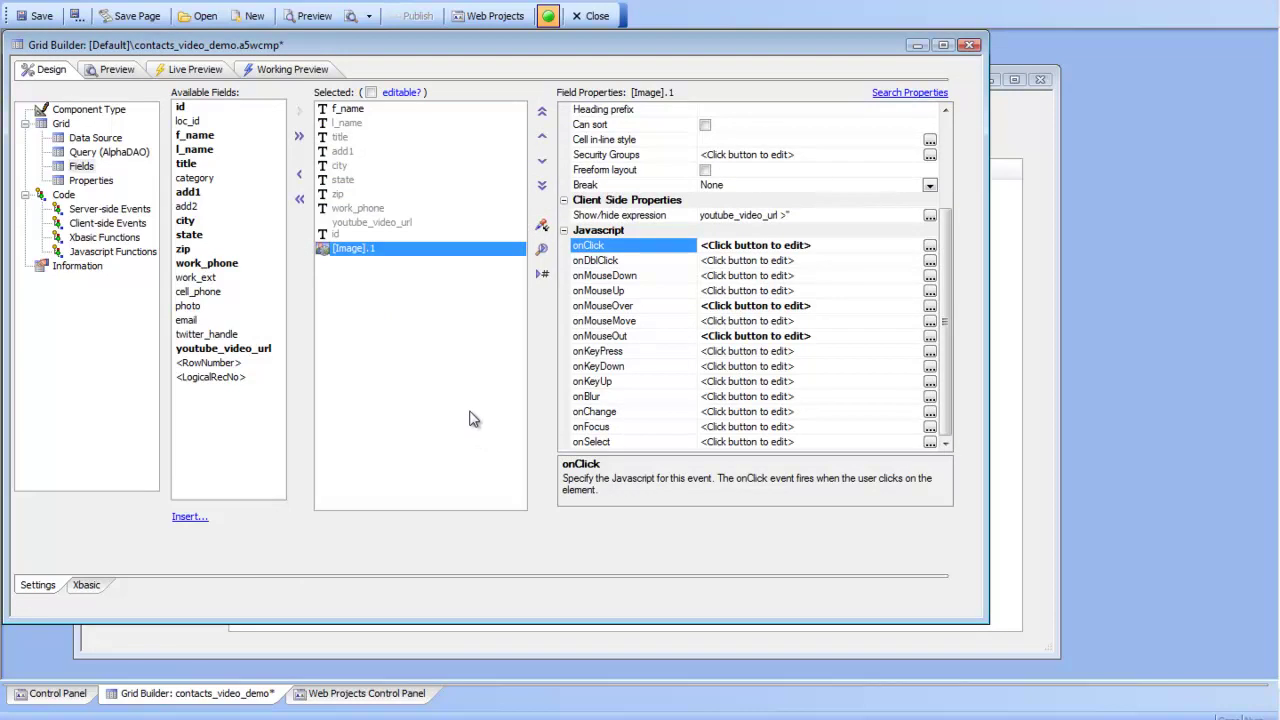
left_click(198, 72)
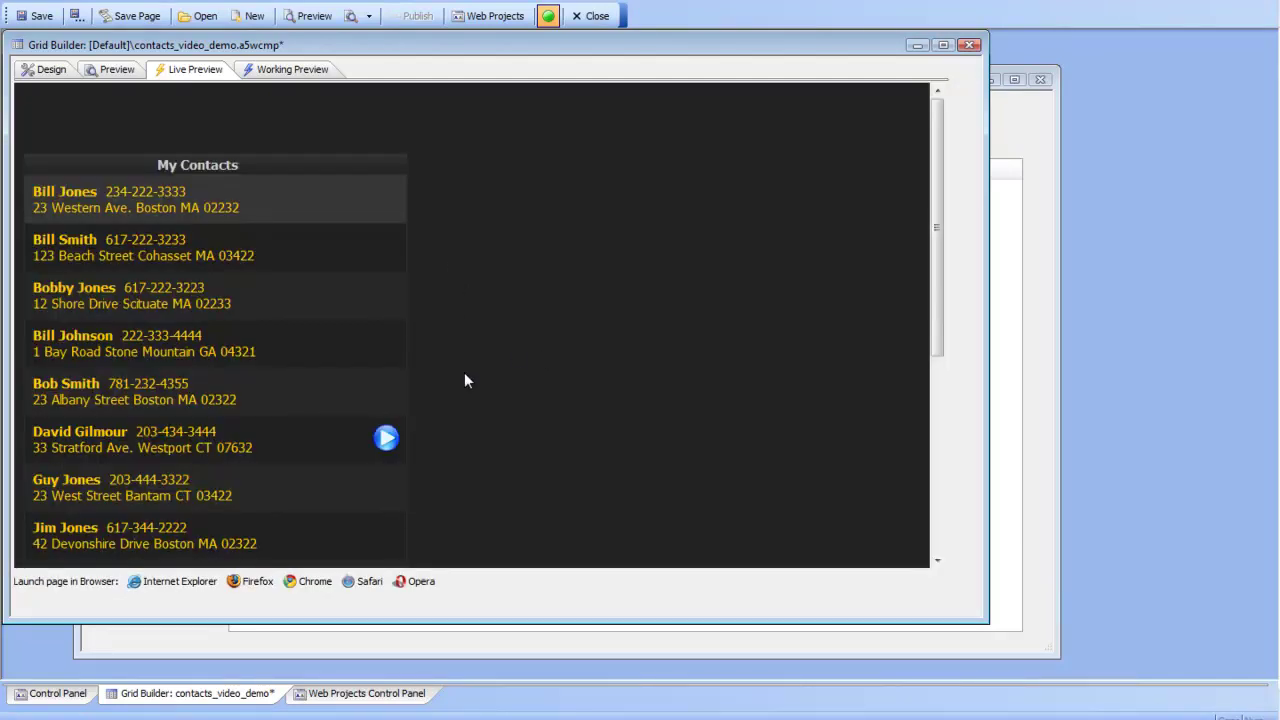
Play and pause the sixth contact's YouTube video in the popup, close it, and scroll the list
left_click(392, 438)
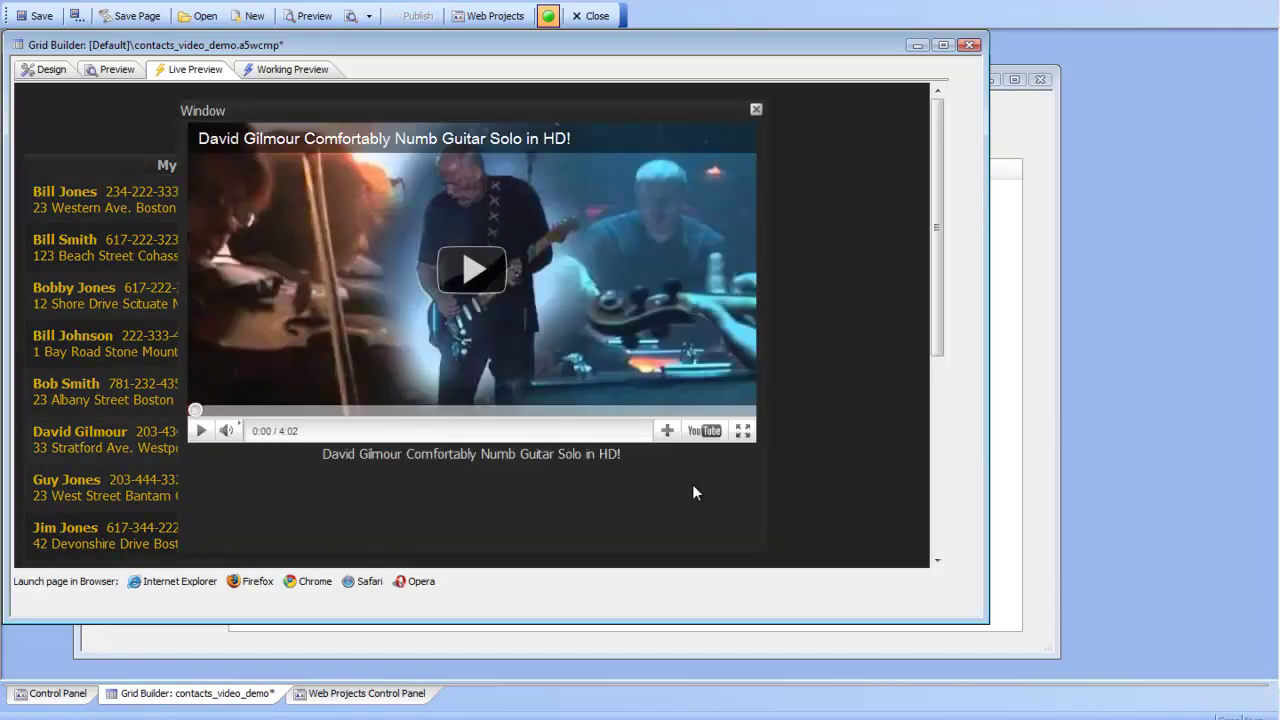
left_click(472, 271)
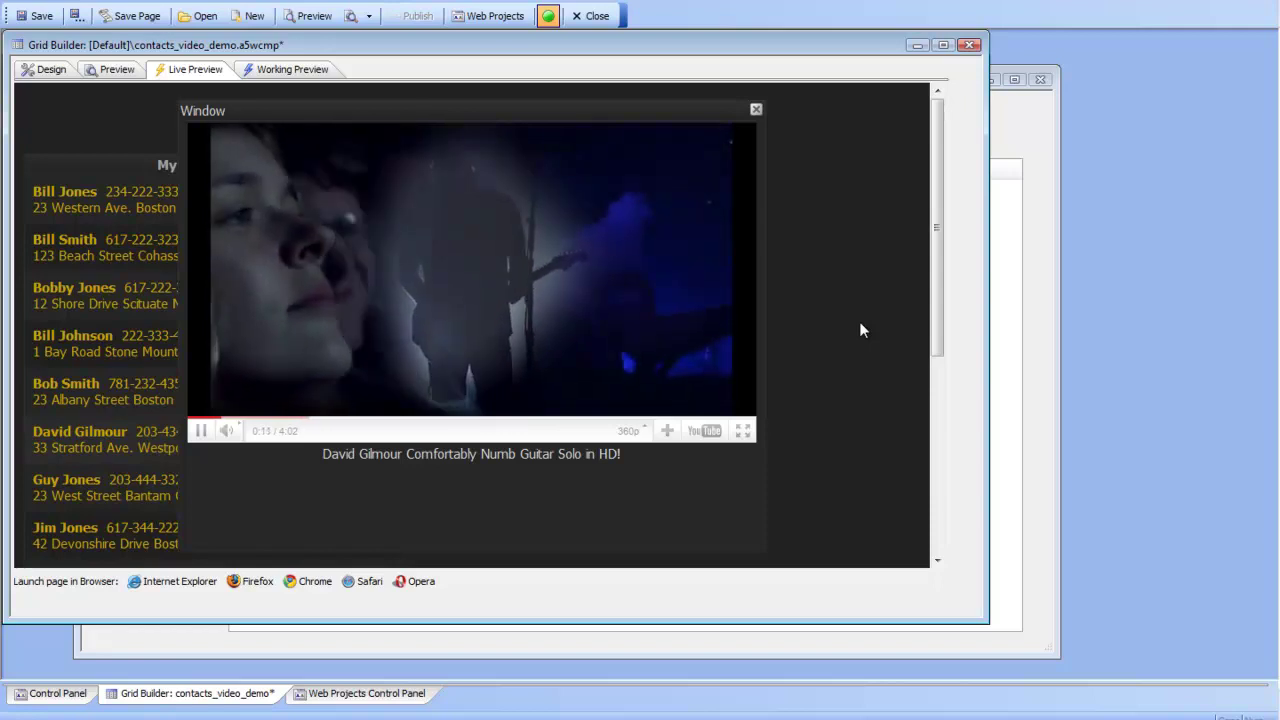
left_click(199, 431)
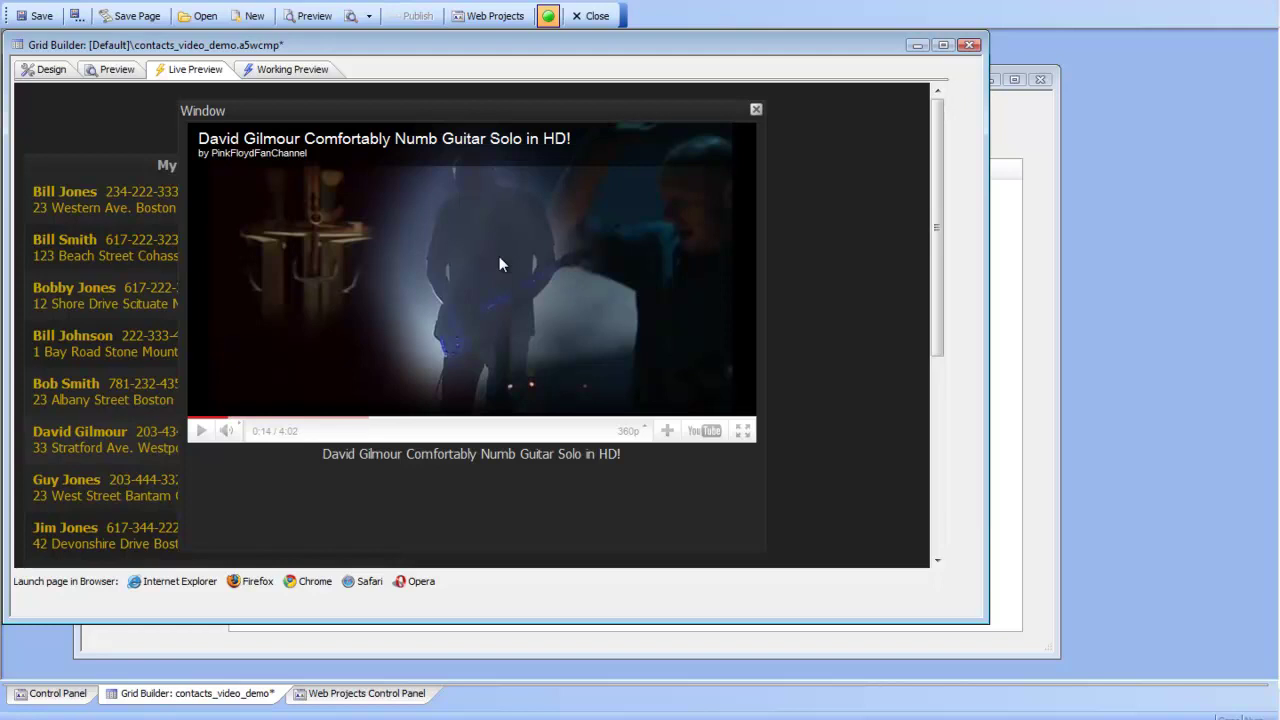
left_click(756, 110)
scroll(714, 255, "down", 5)
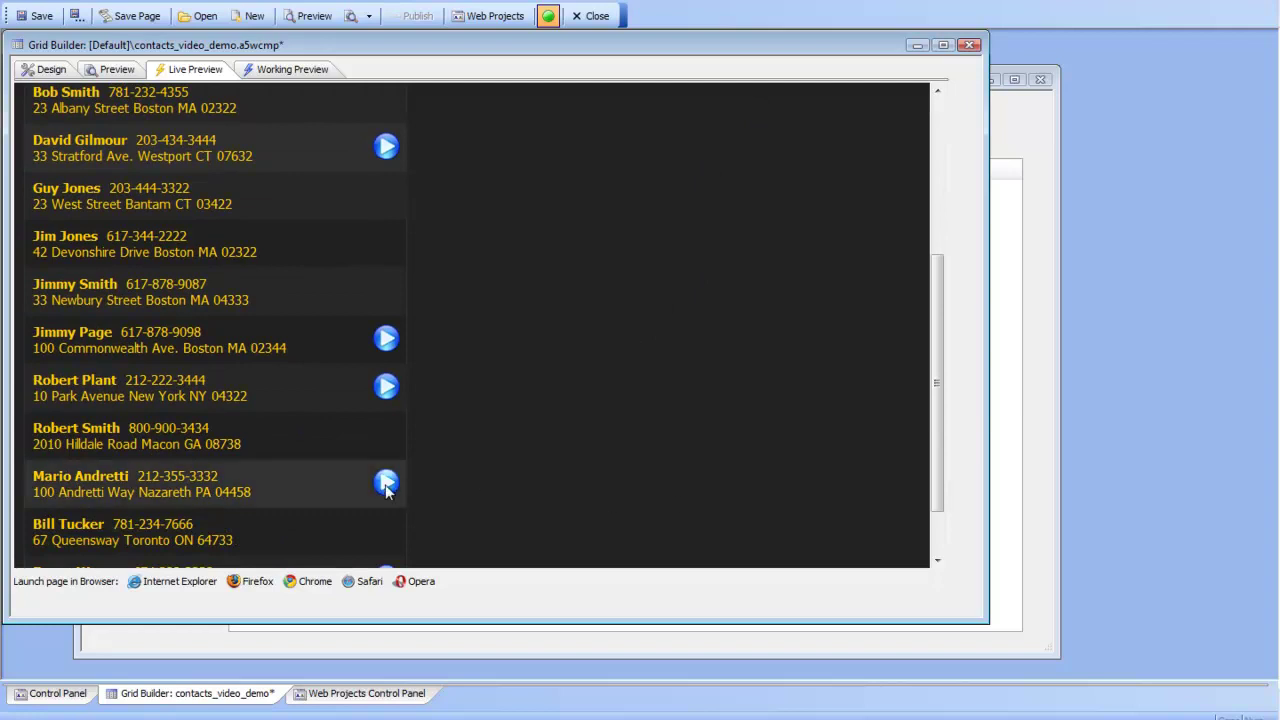
left_click(385, 483)
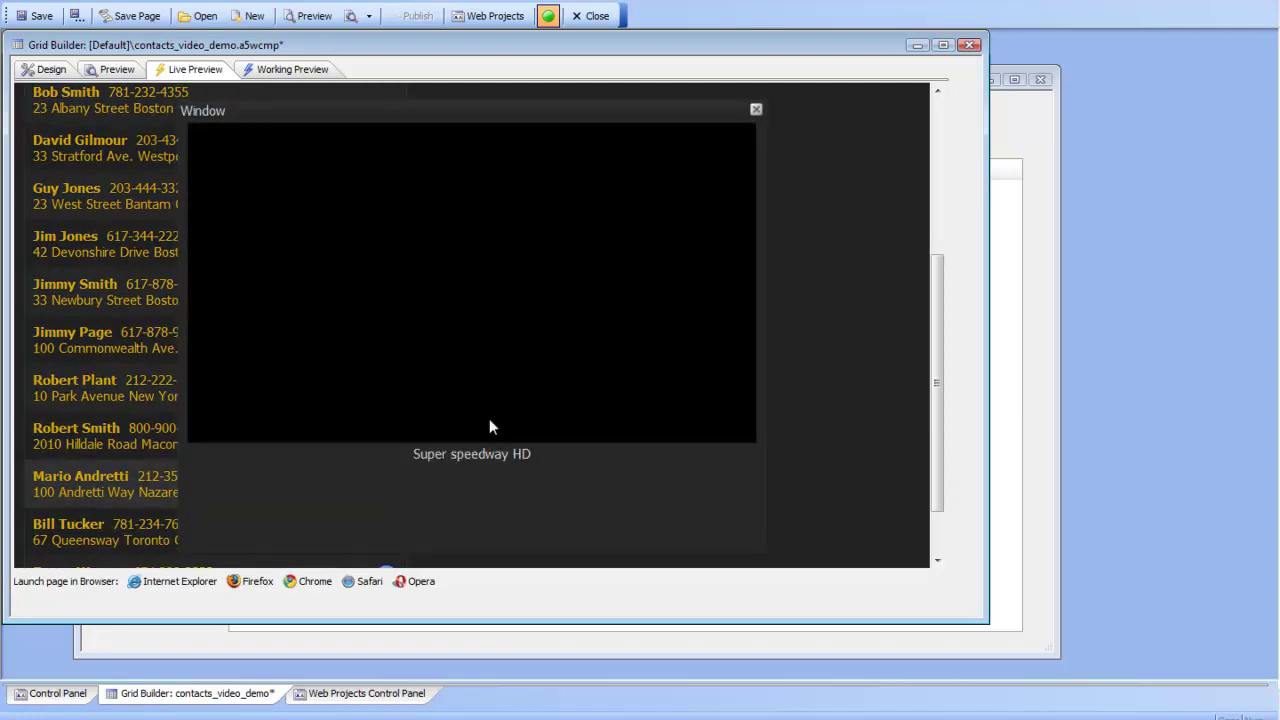
left_click(472, 268)
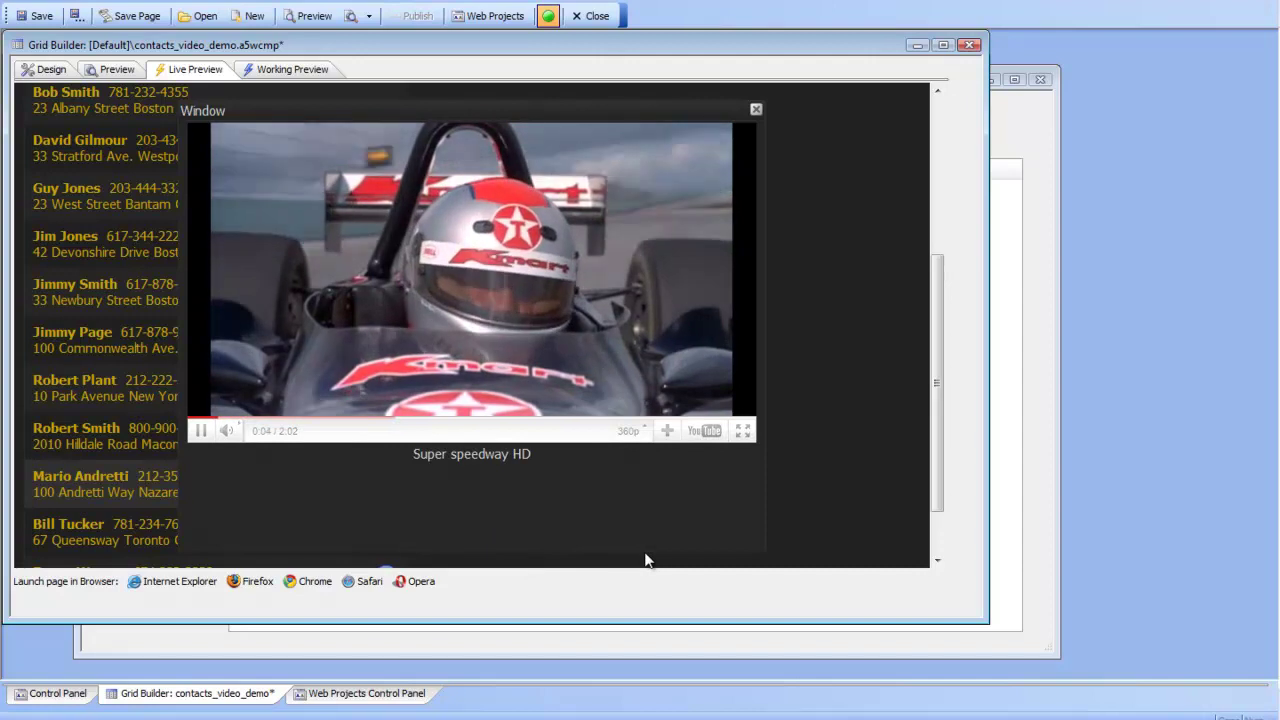
left_click(641, 438)
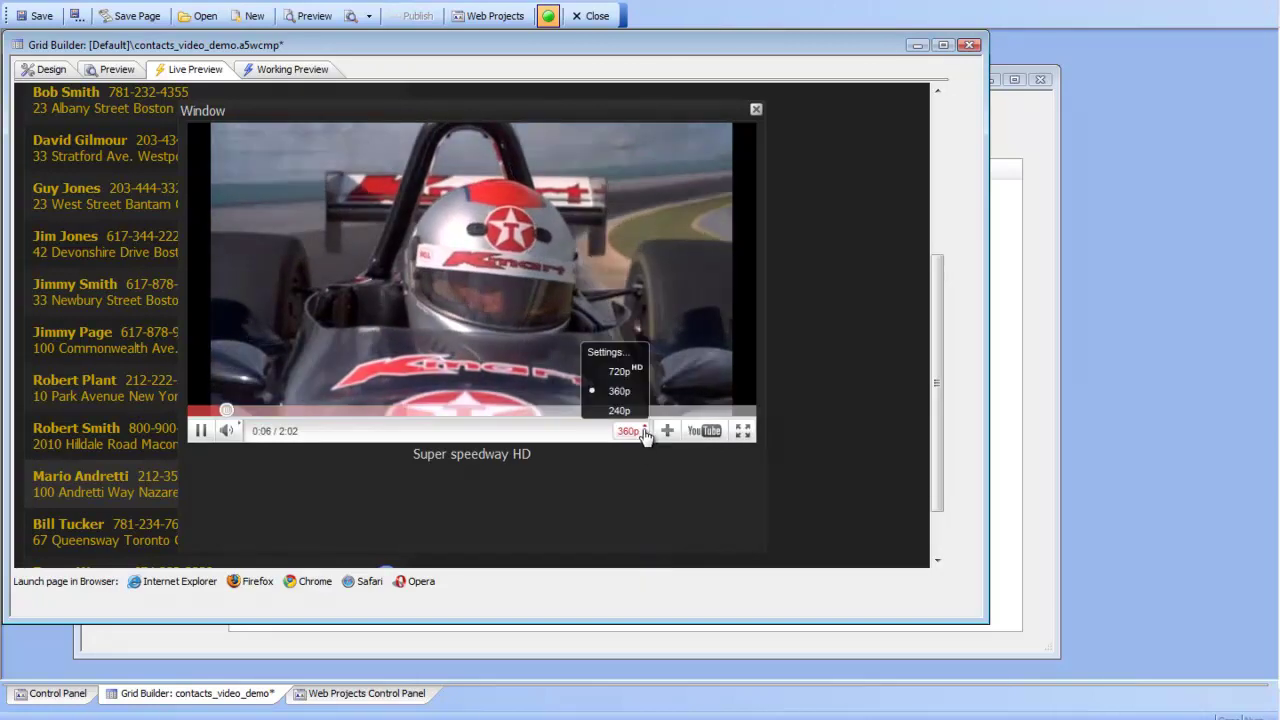
left_click(619, 372)
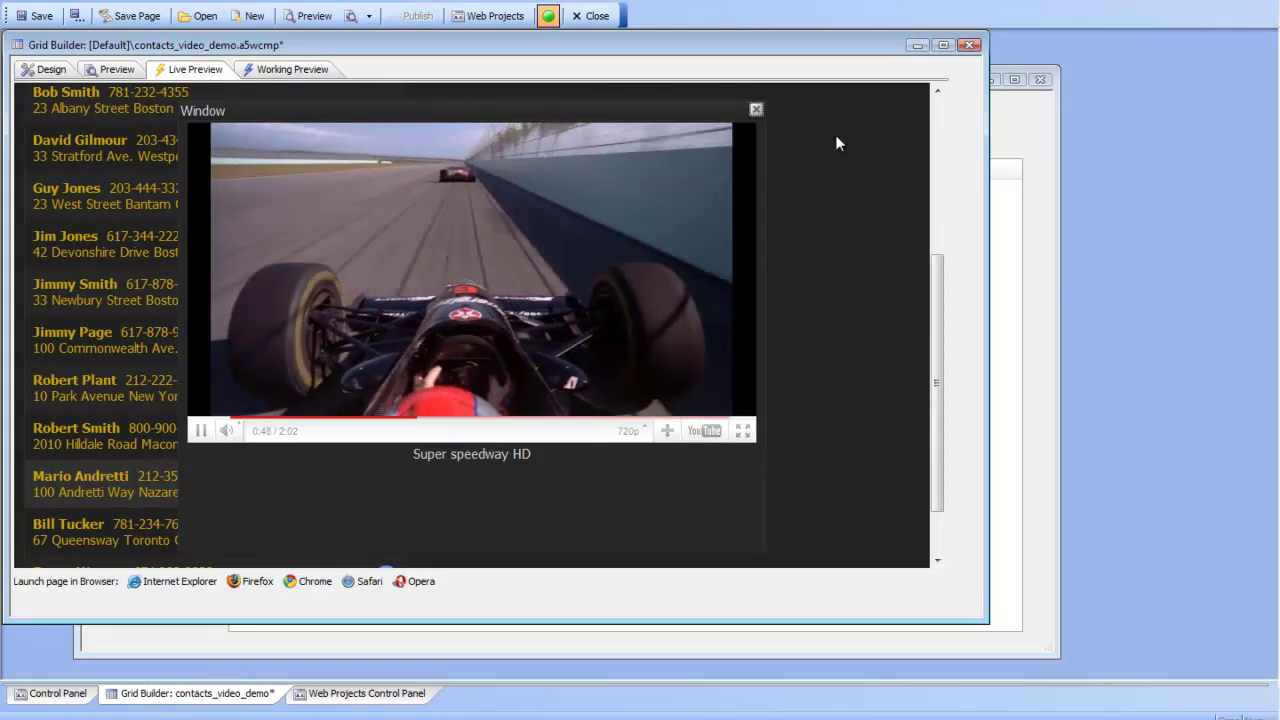
left_click(756, 110)
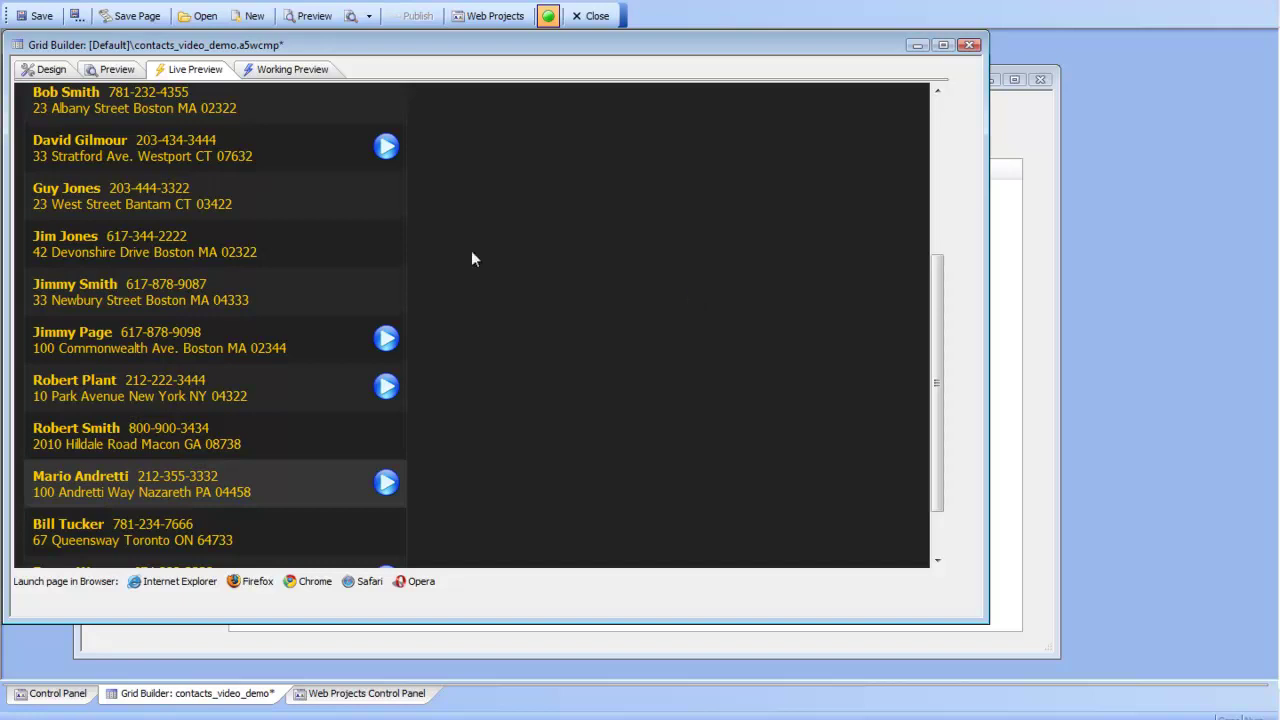
Back in Design view, reopen the onClick event editor for the [Image].1 play image
left_click(44, 69)
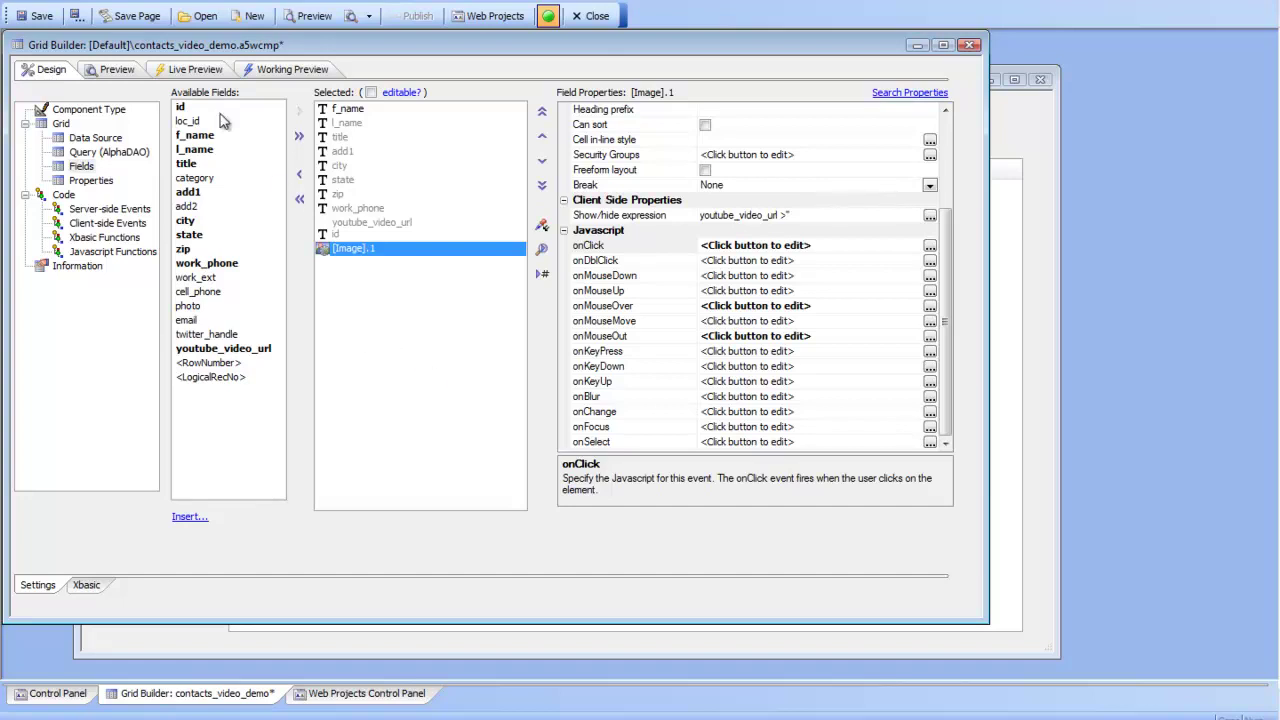
left_click(204, 76)
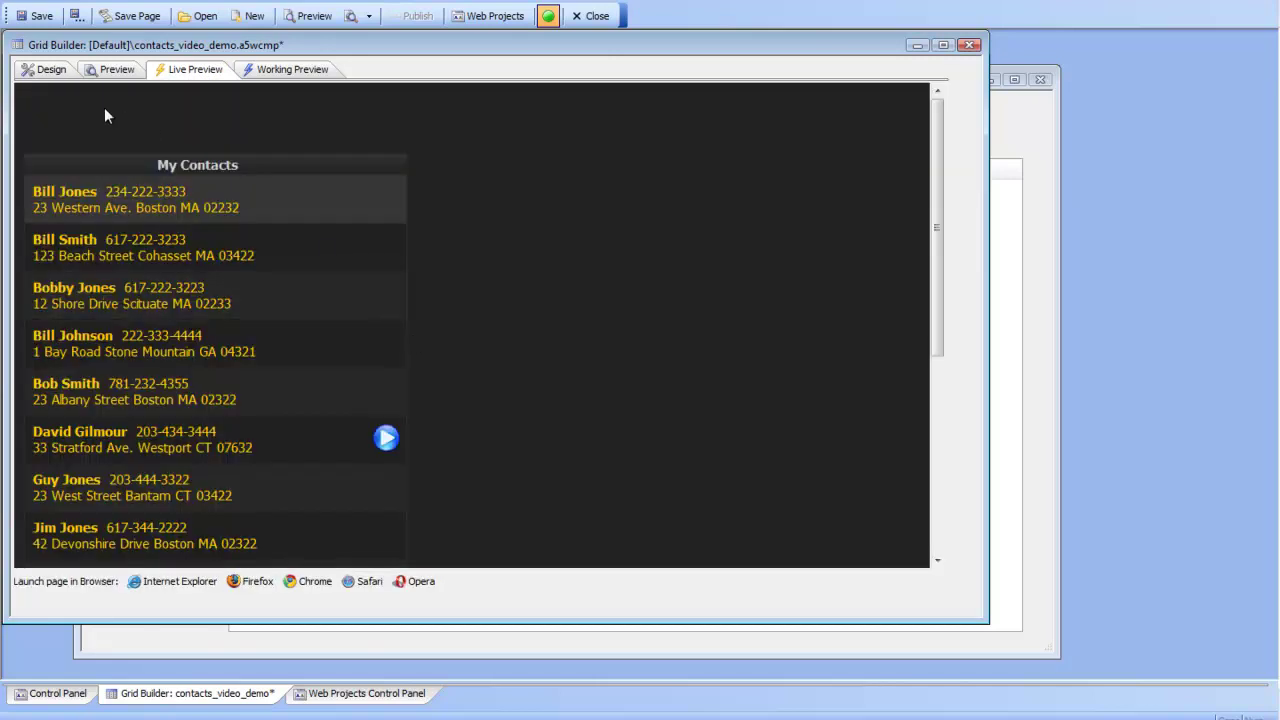
left_click(47, 69)
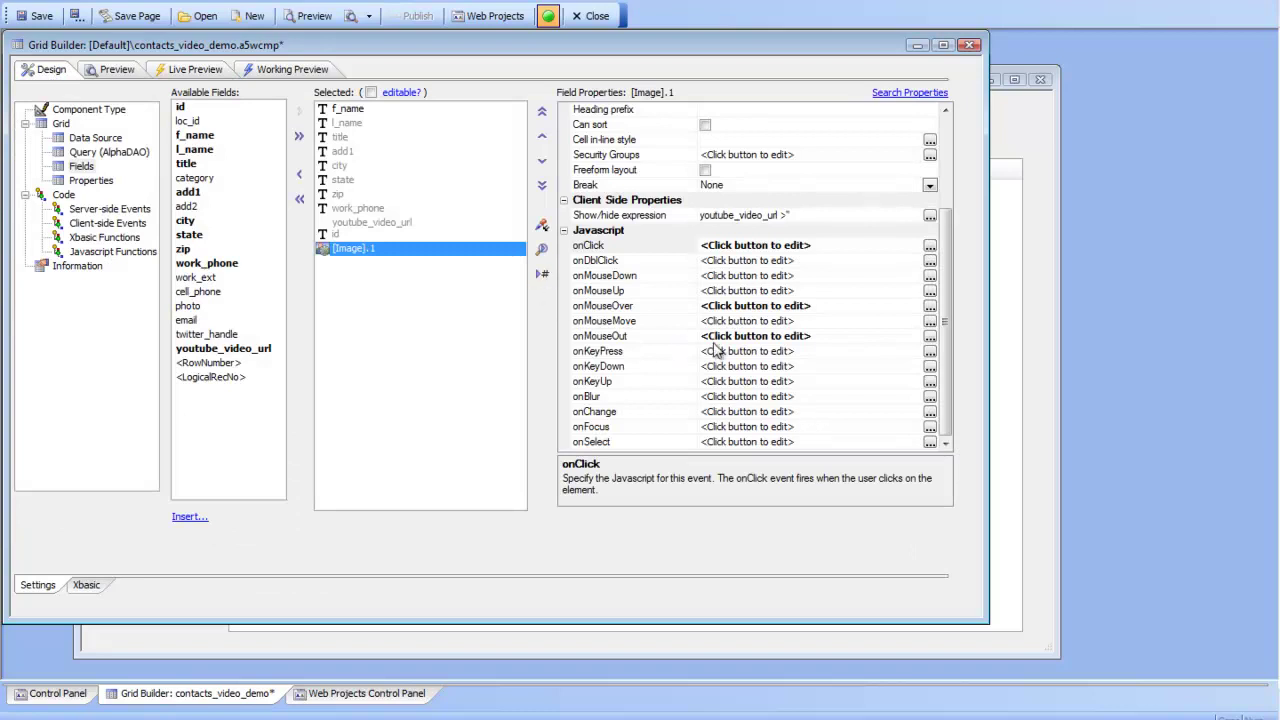
left_click(930, 245)
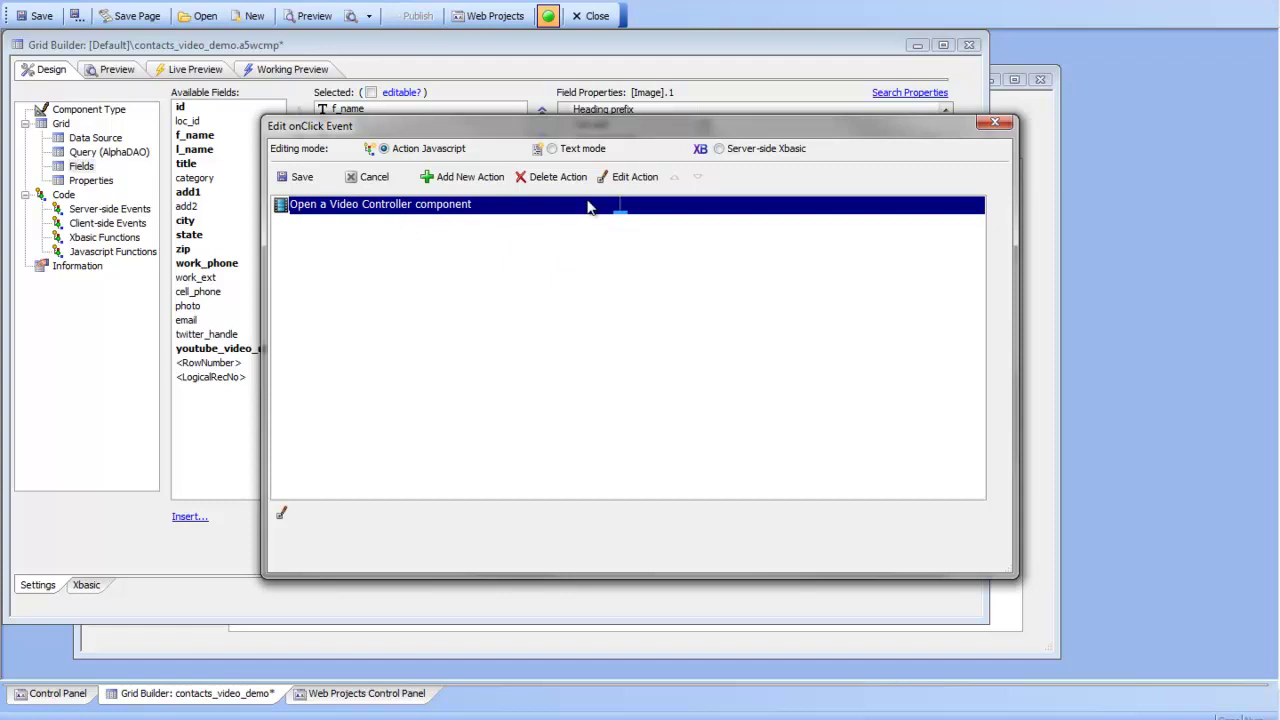
Set the video window's onHide code to {Grid.ChildObject}.clearVideo(); in the video controller action
left_click(640, 182)
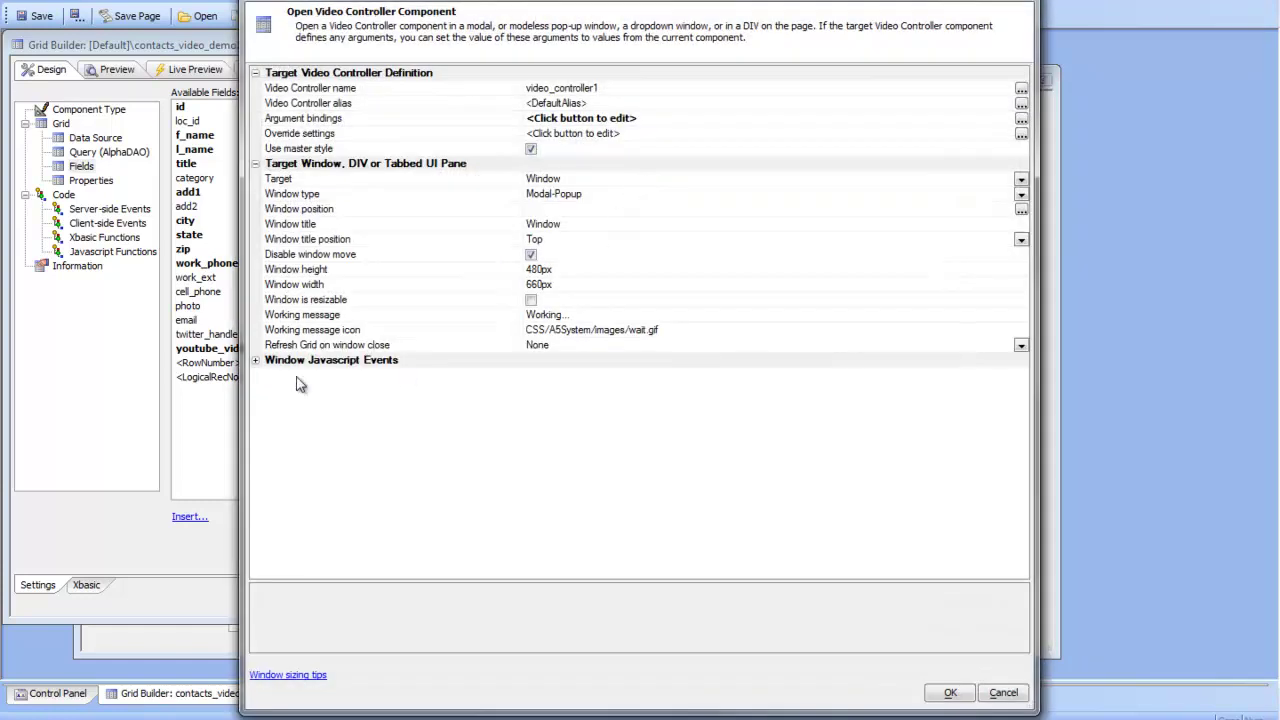
left_click(254, 361)
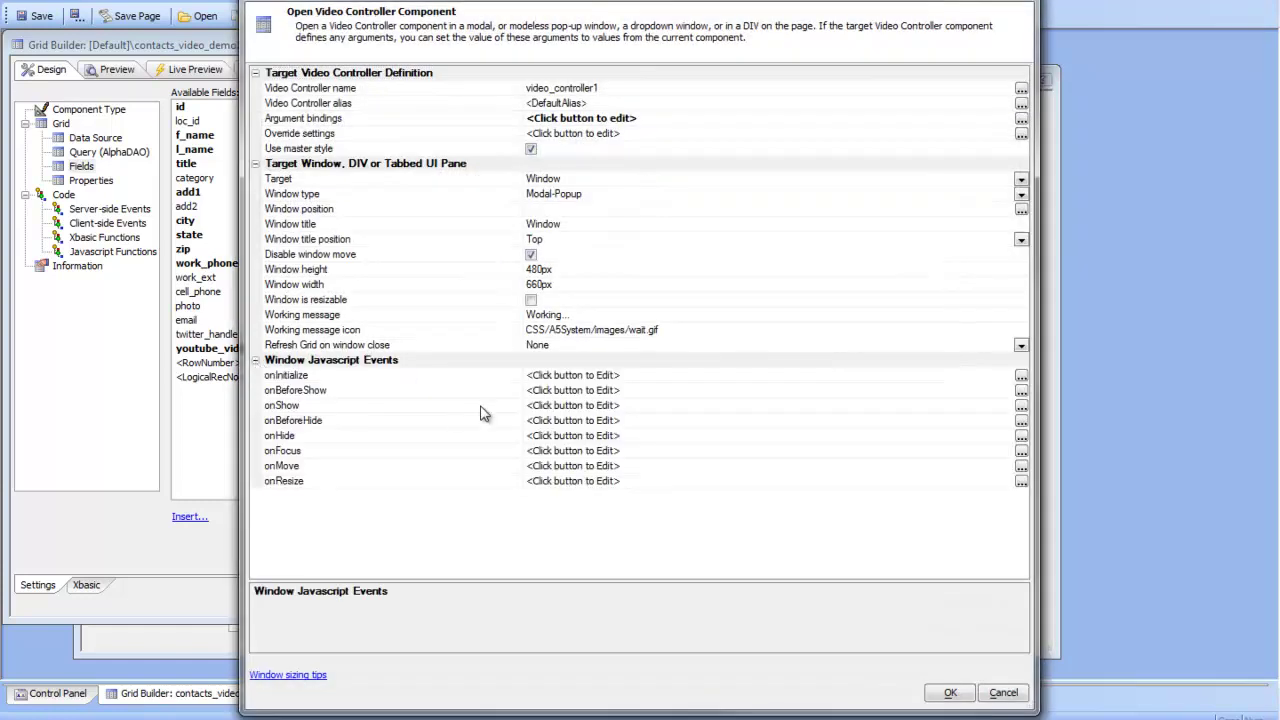
left_click(671, 438)
left_click(1021, 436)
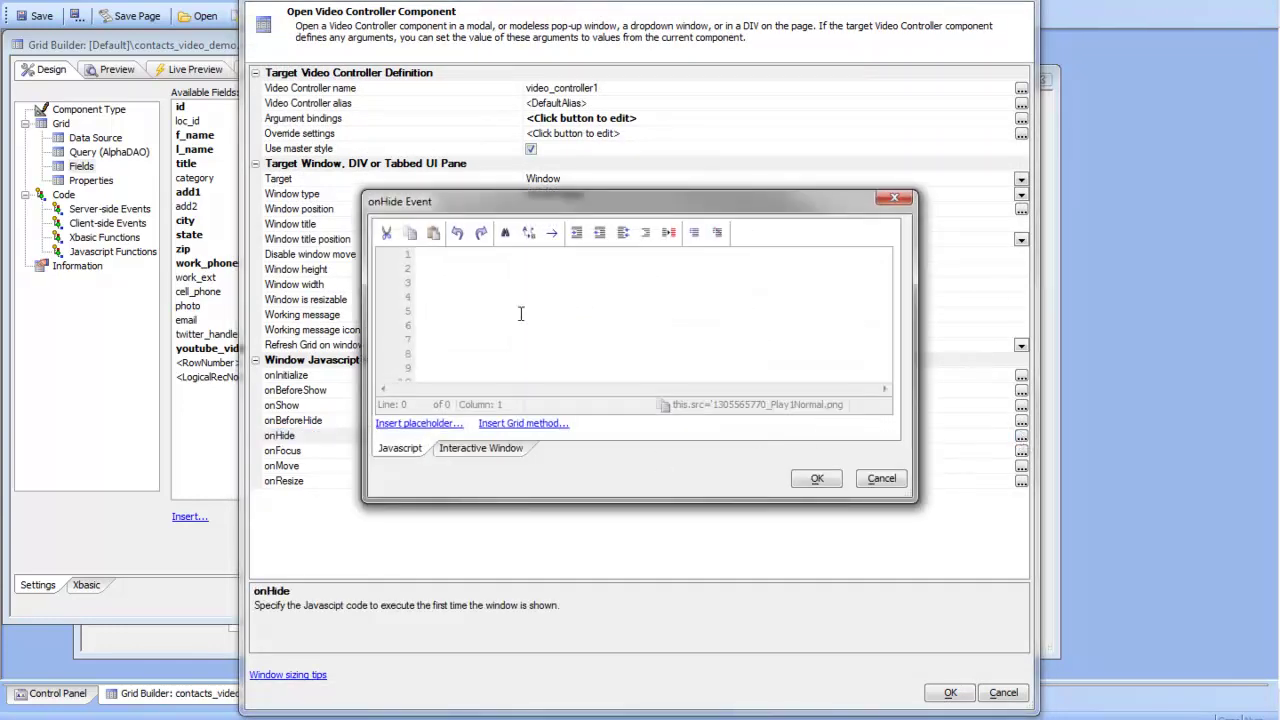
left_click(446, 424)
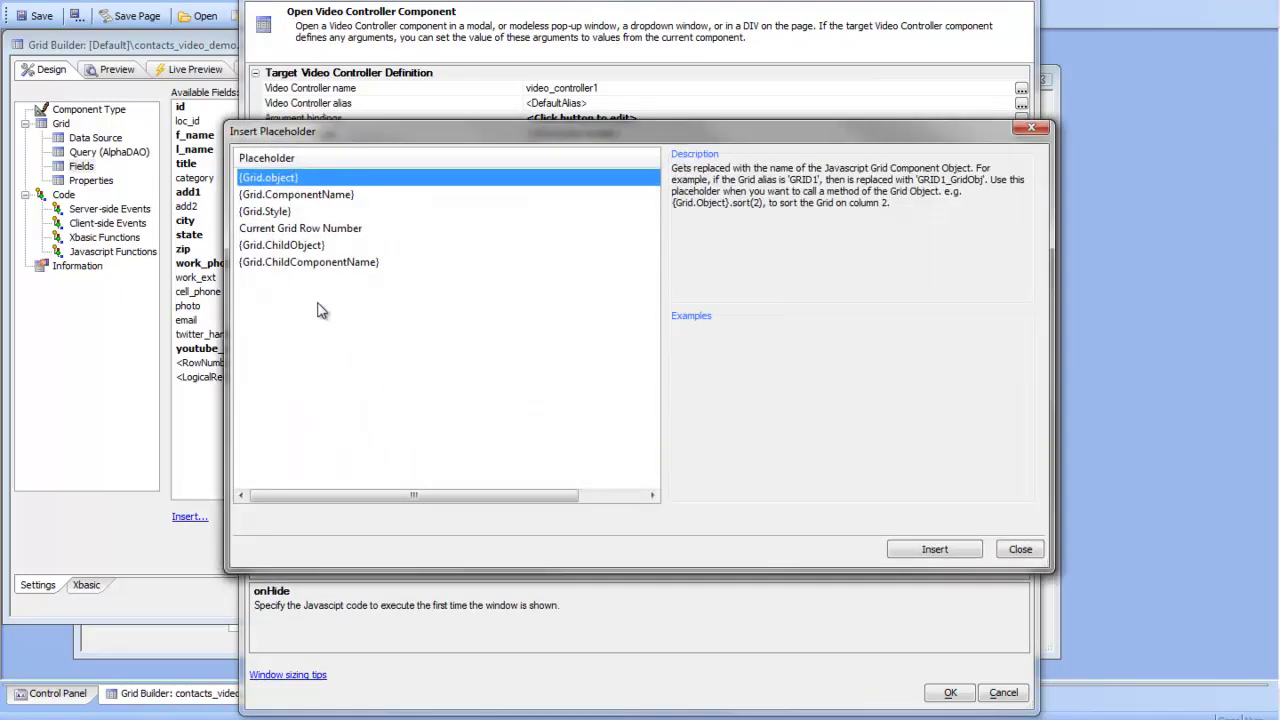
left_click(273, 247)
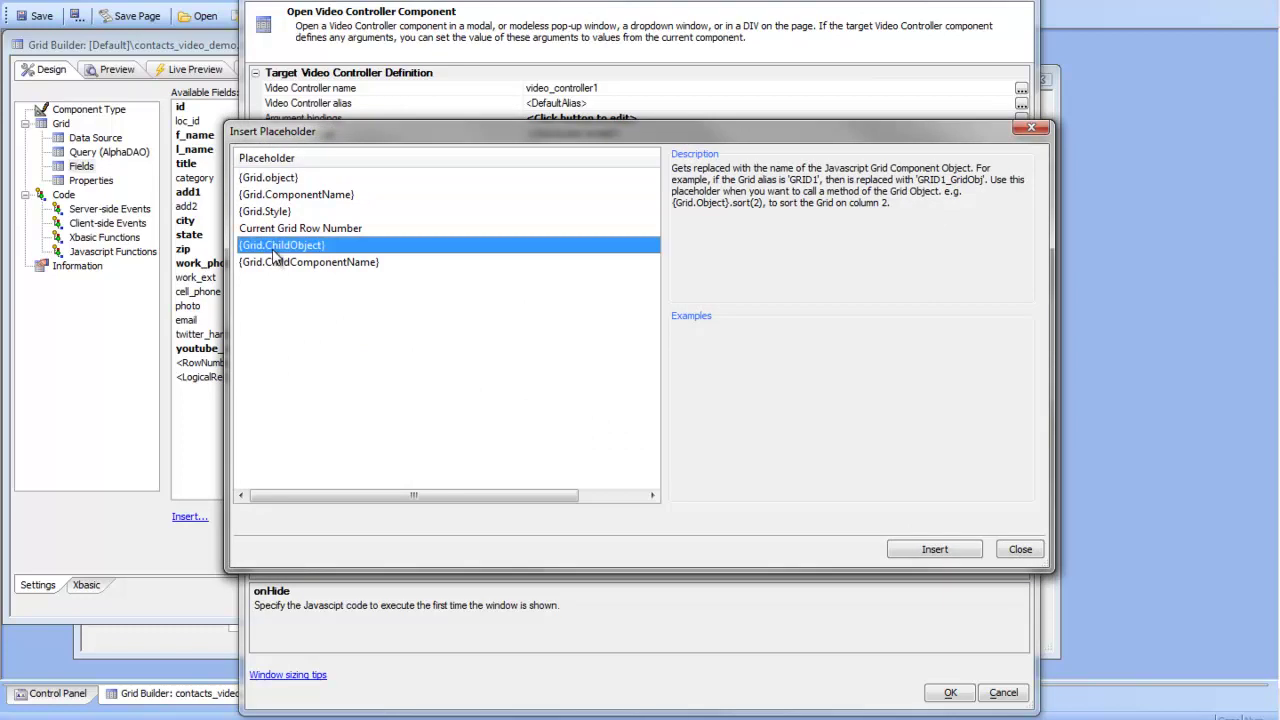
left_click(930, 550)
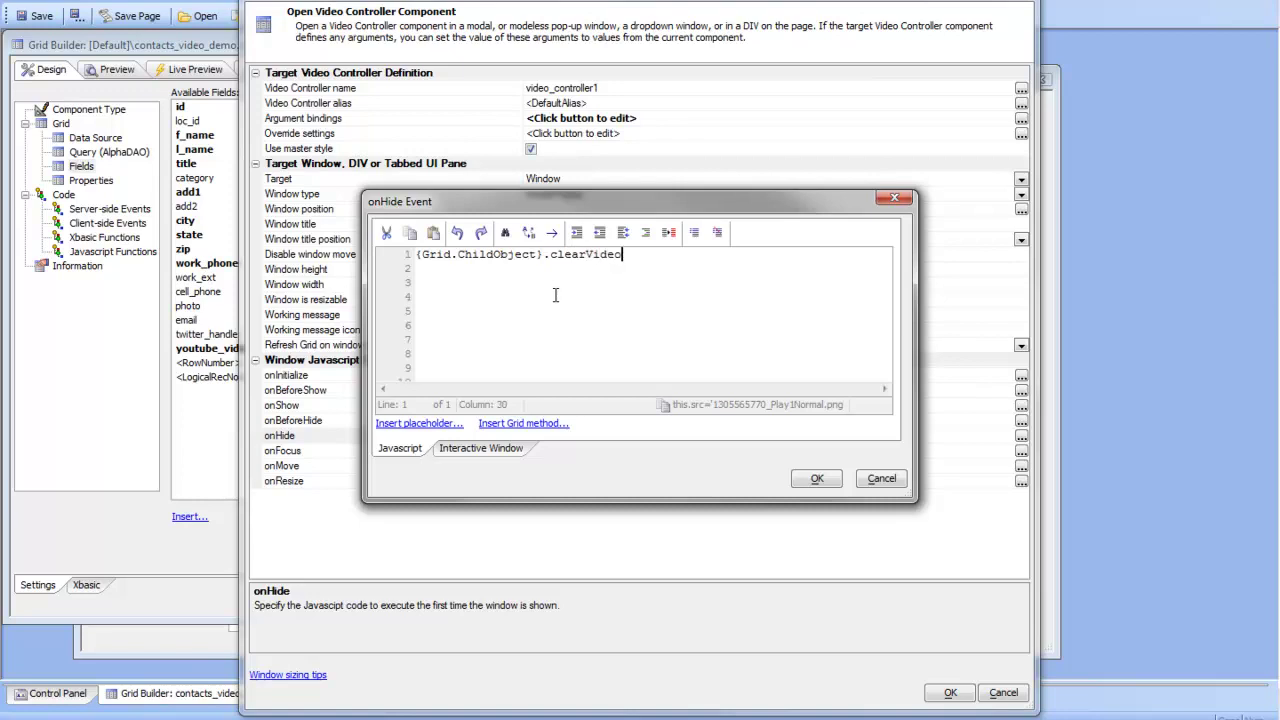
type(".clearVideo(")
type(");")
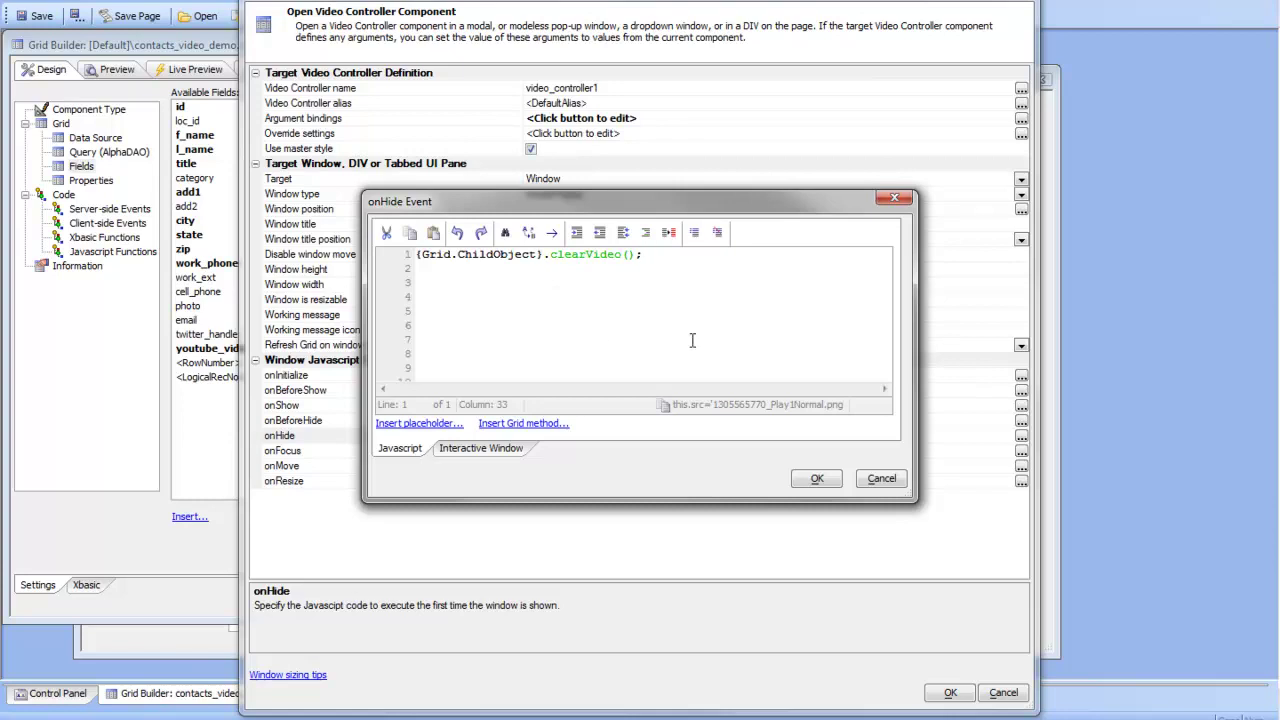
left_click(824, 484)
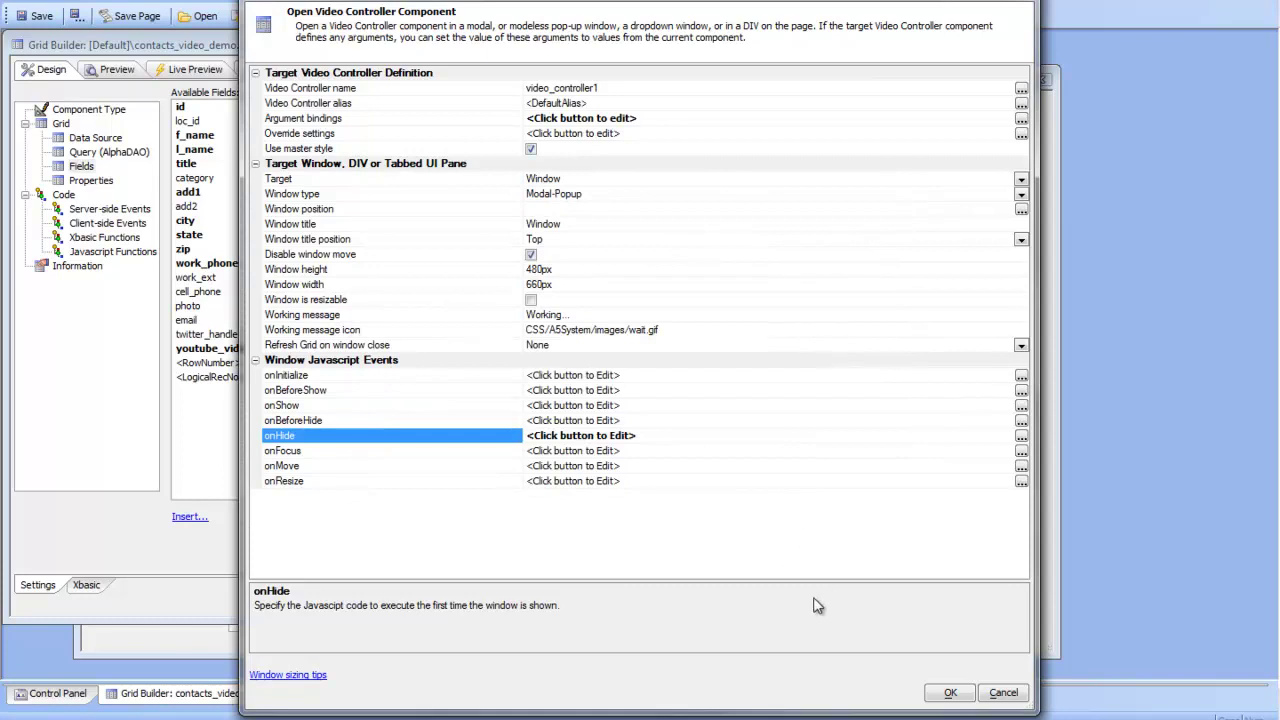
Save the onClick action, then play a contact's video in Live Preview and close the popup
left_click(967, 697)
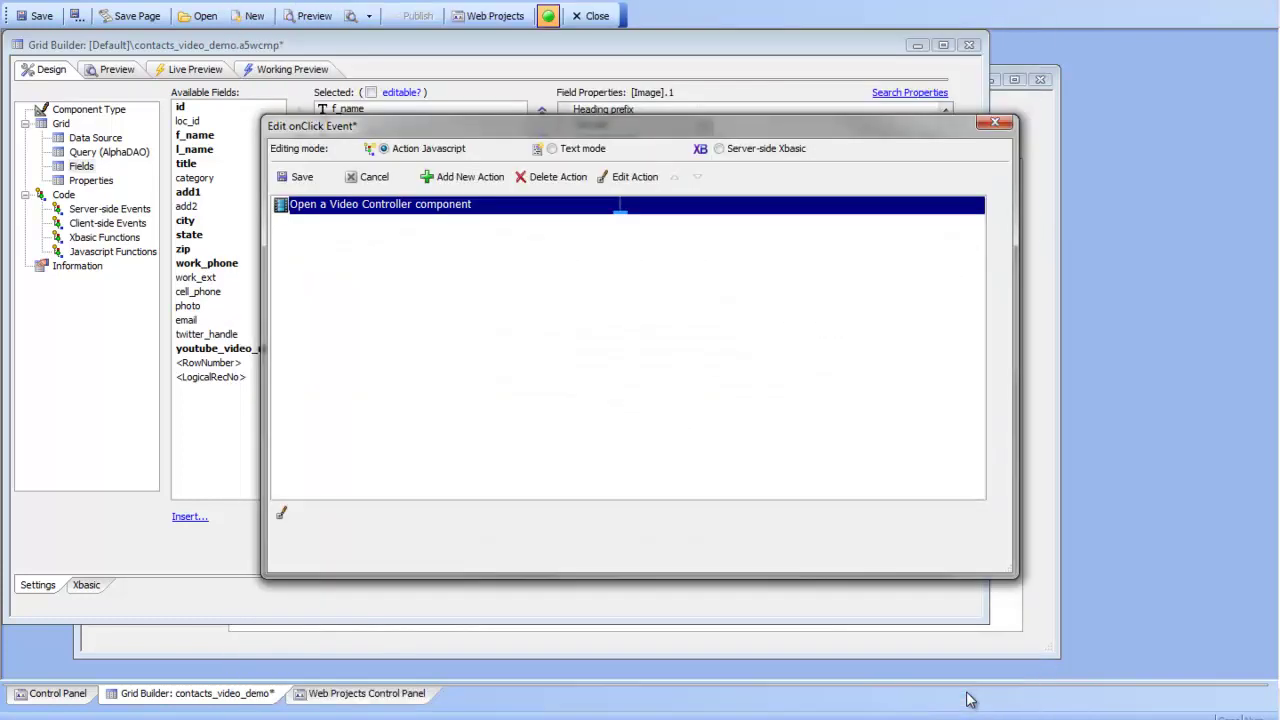
left_click(297, 177)
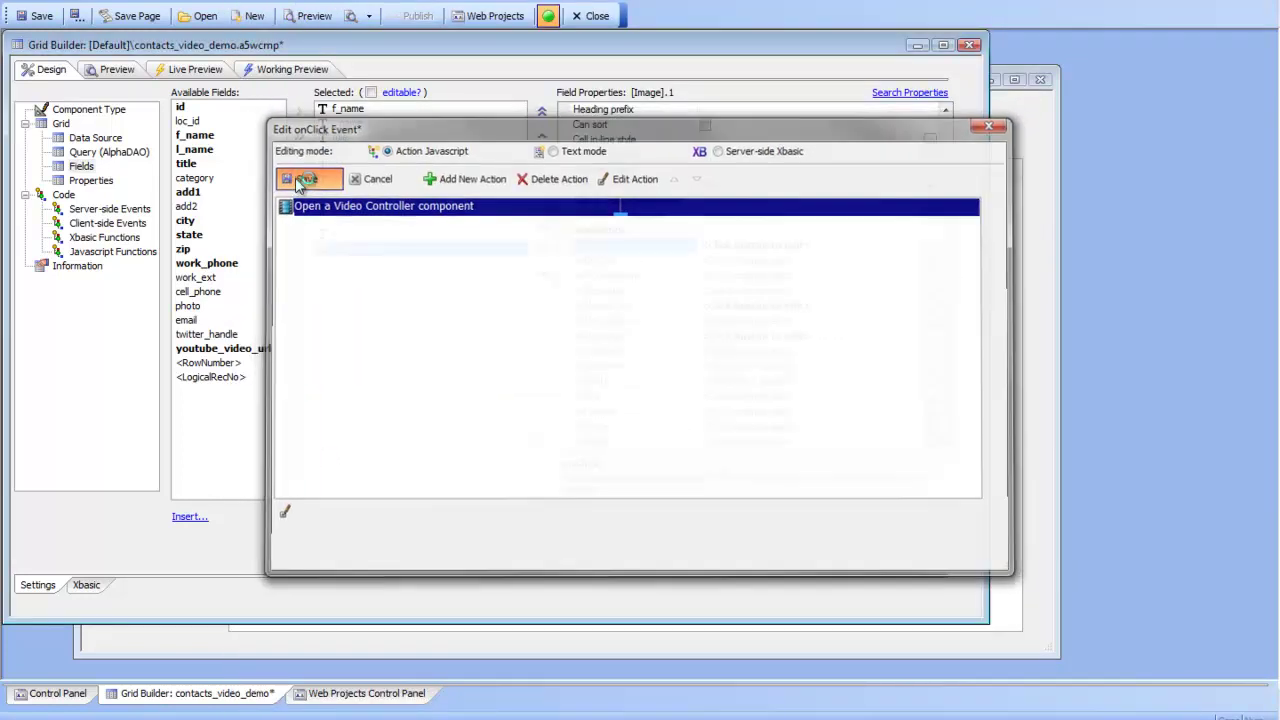
left_click(210, 74)
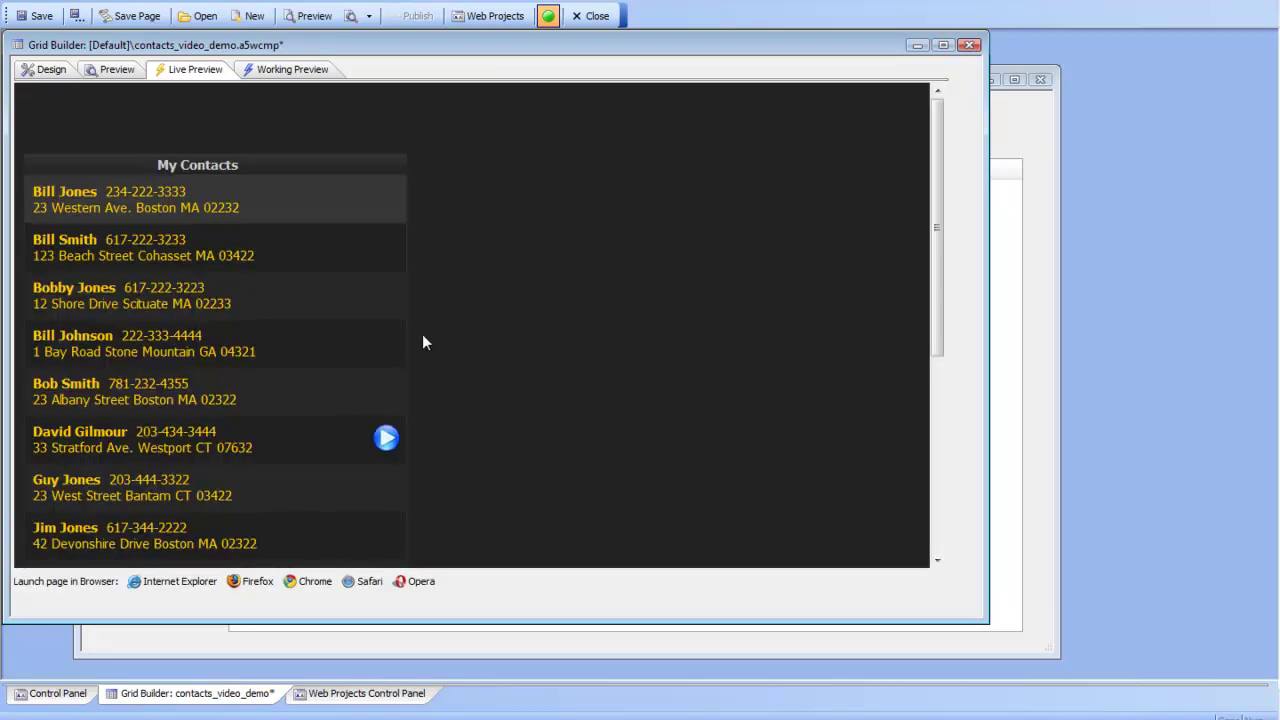
left_click(390, 442)
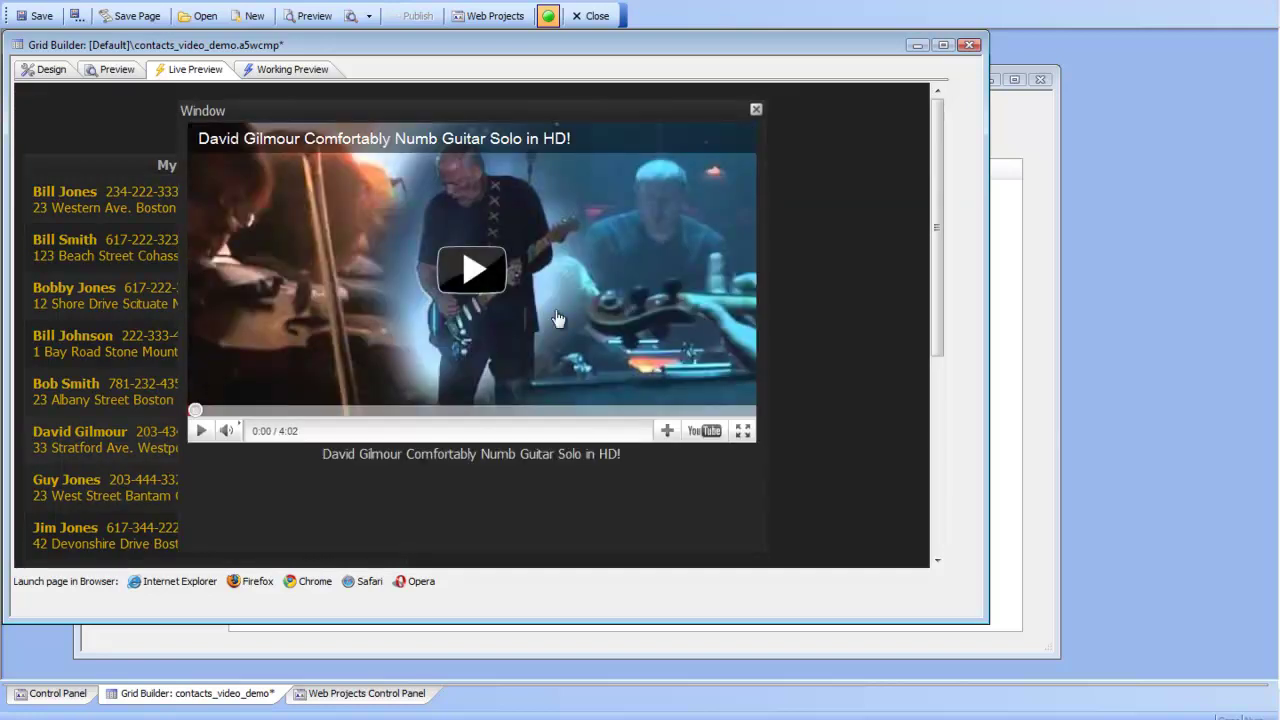
left_click(476, 272)
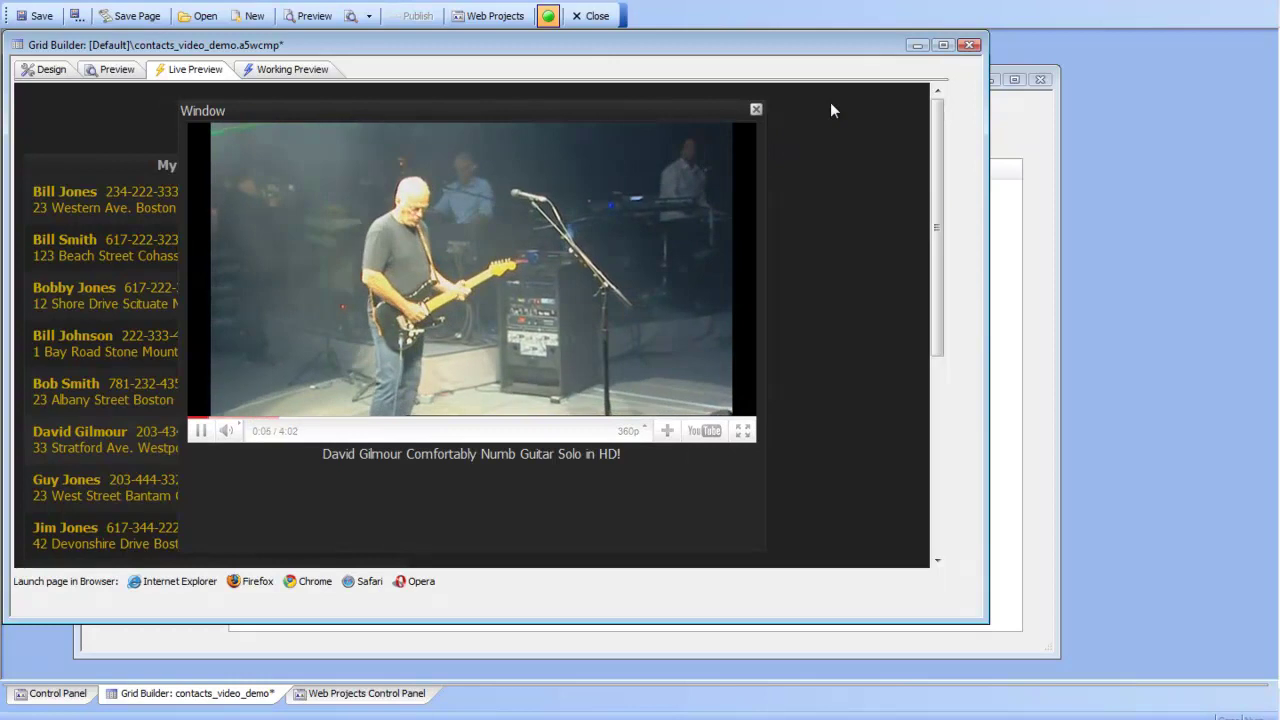
left_click(756, 110)
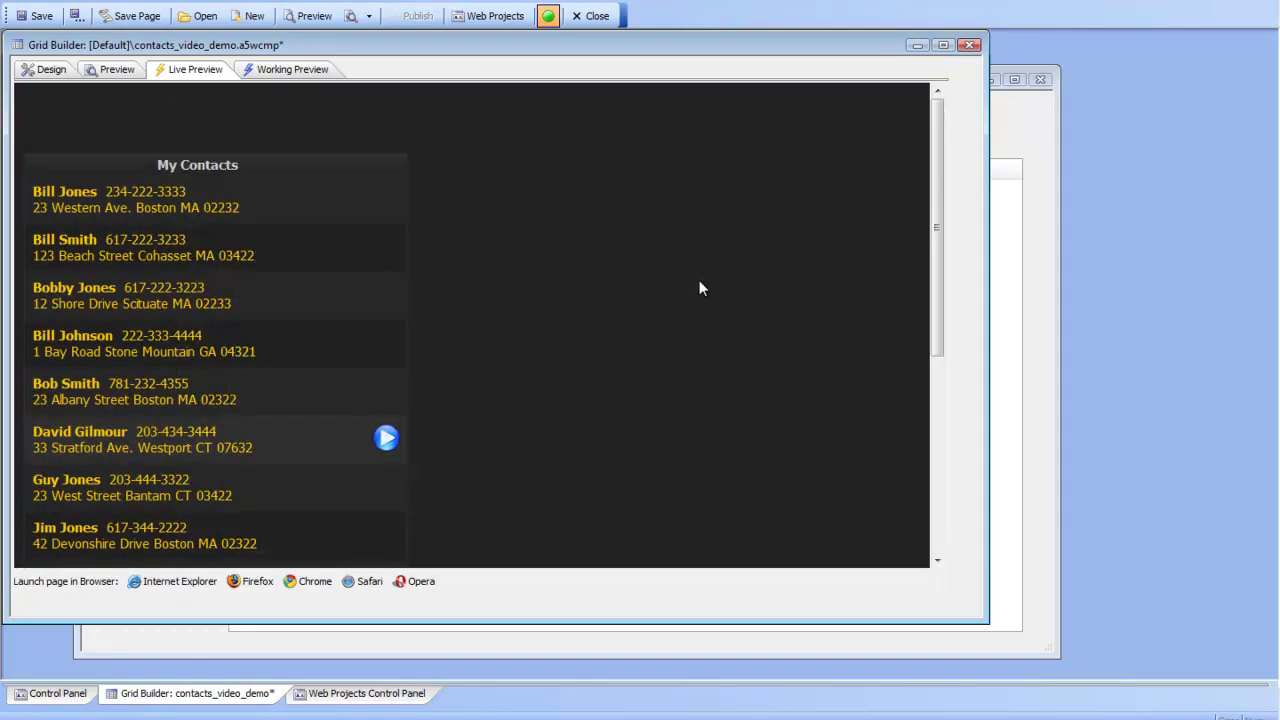
scroll(698, 276, "down", 3)
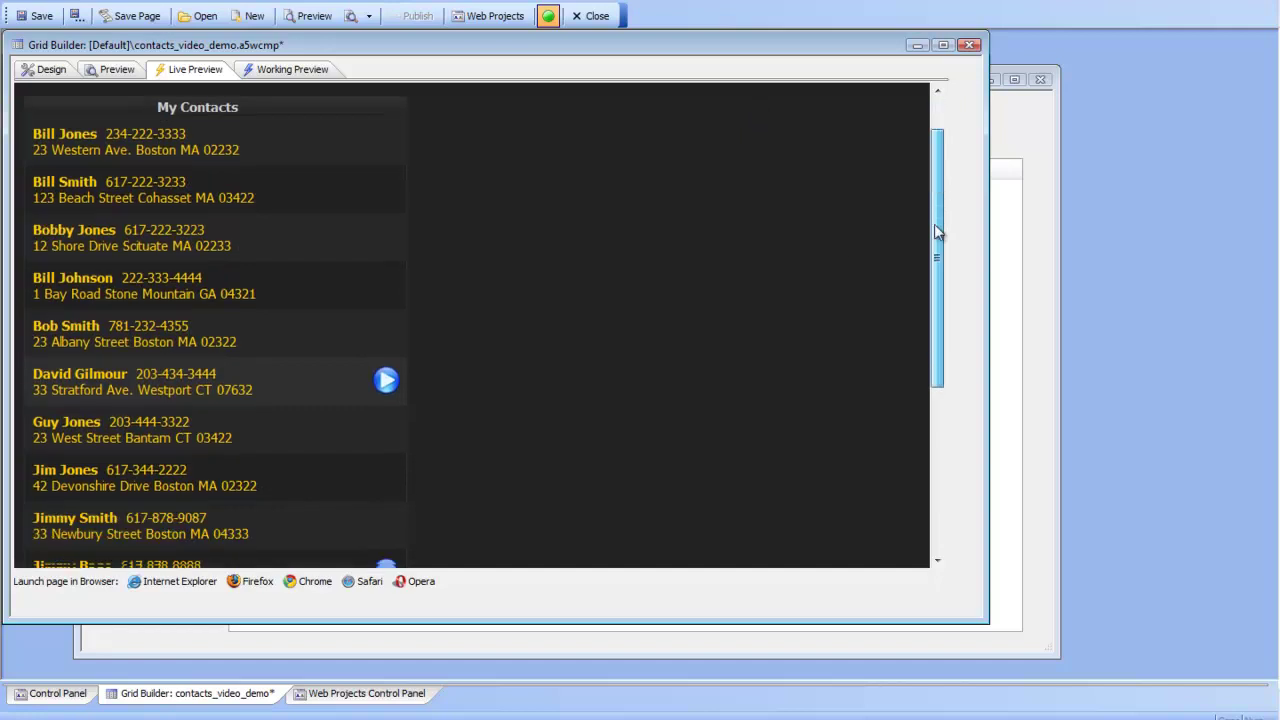